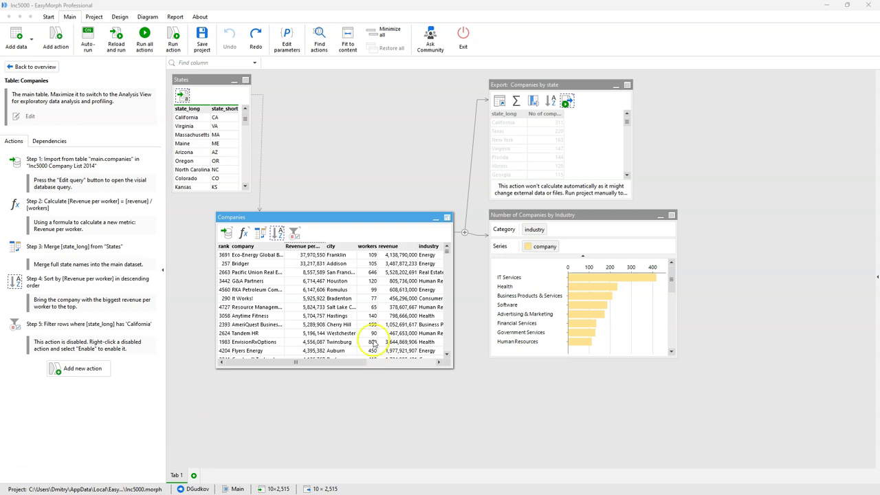
Step: Send the output of the Sort action in the Companies table to a new sandbox
click(276, 234)
drag(296, 362, 271, 369)
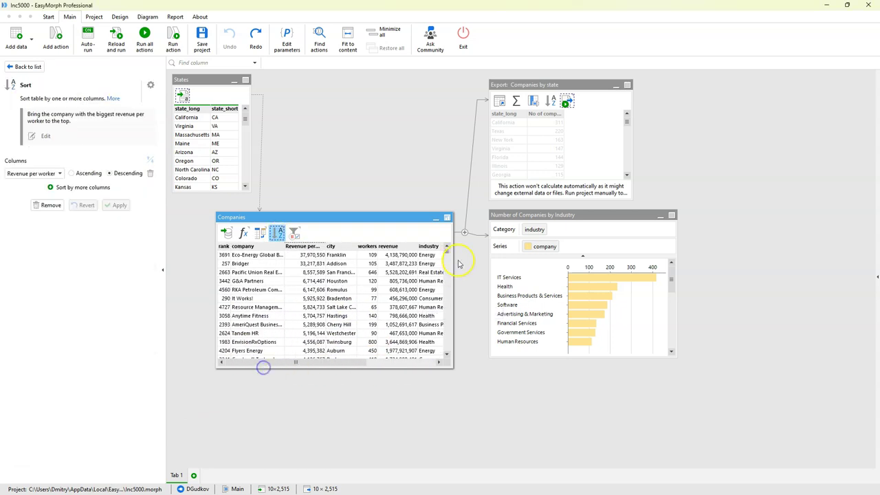
mouse_move(448, 251)
mouse_down()
mouse_move(444, 286)
mouse_move(447, 238)
mouse_up()
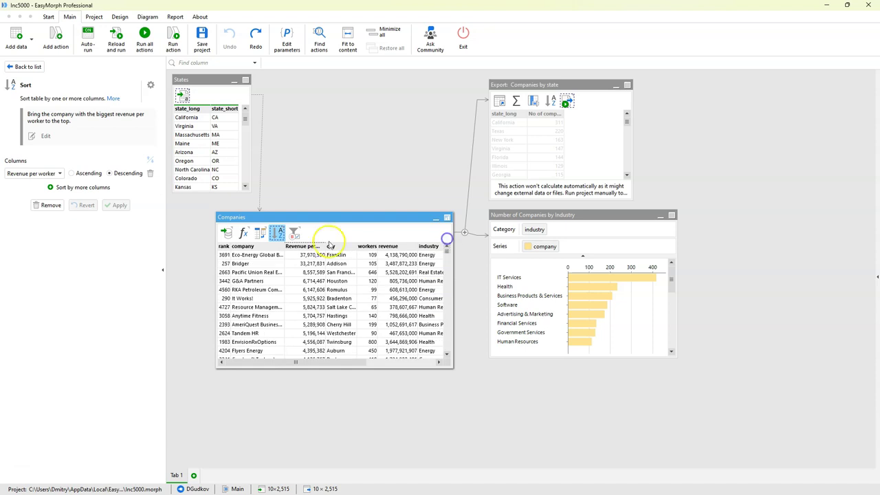
right_click(277, 233)
mouse_move(306, 346)
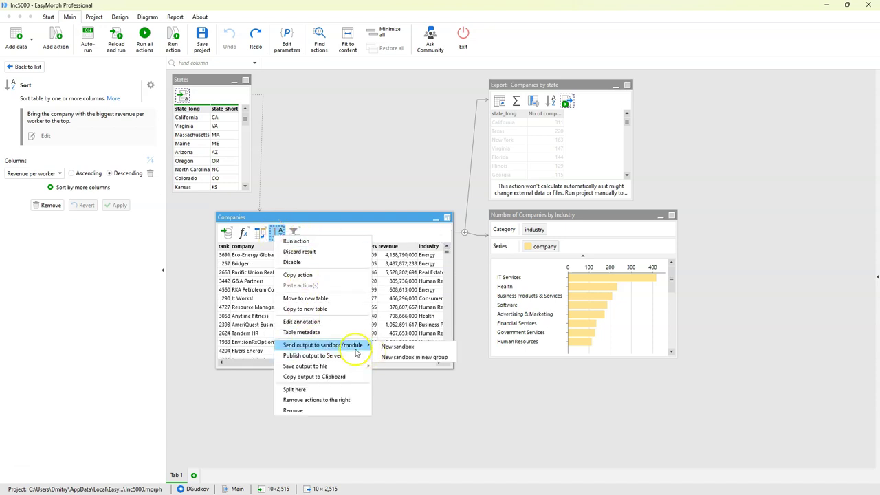
click(388, 349)
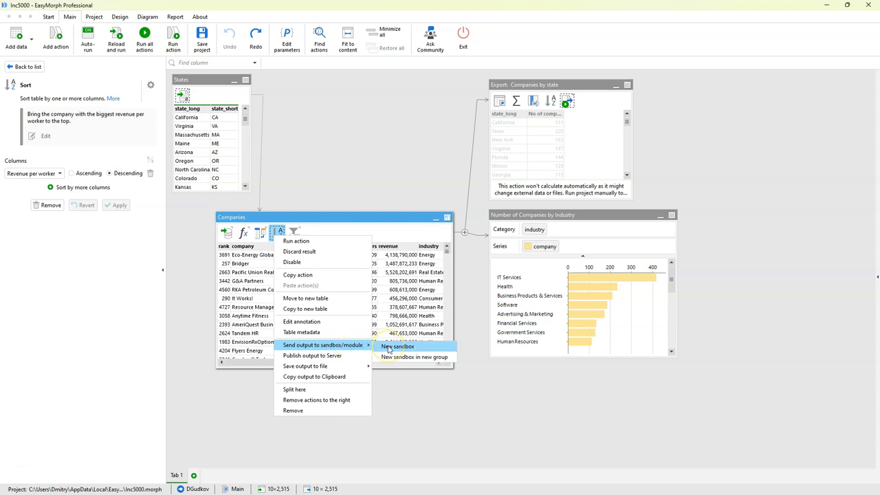
click(388, 348)
Step: Reposition the sandbox table and enlarge it to show every column from rank to state_long
click(389, 86)
drag(389, 85, 428, 152)
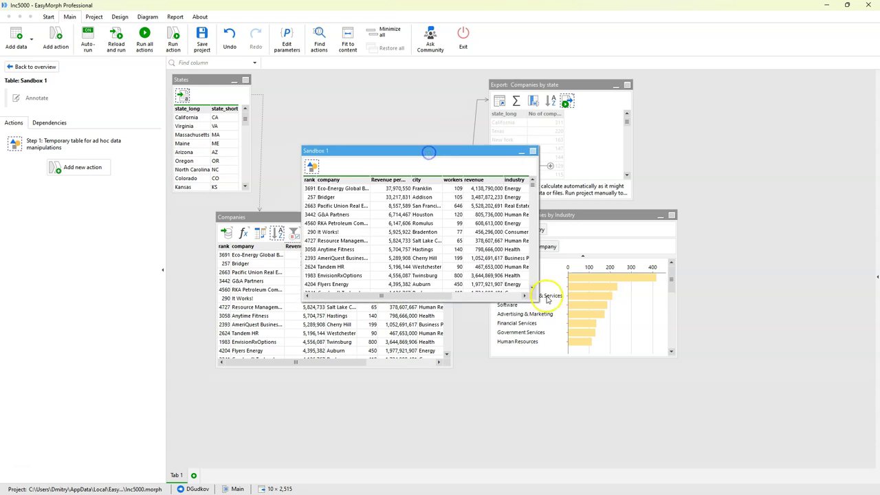
drag(538, 297, 606, 368)
click(312, 167)
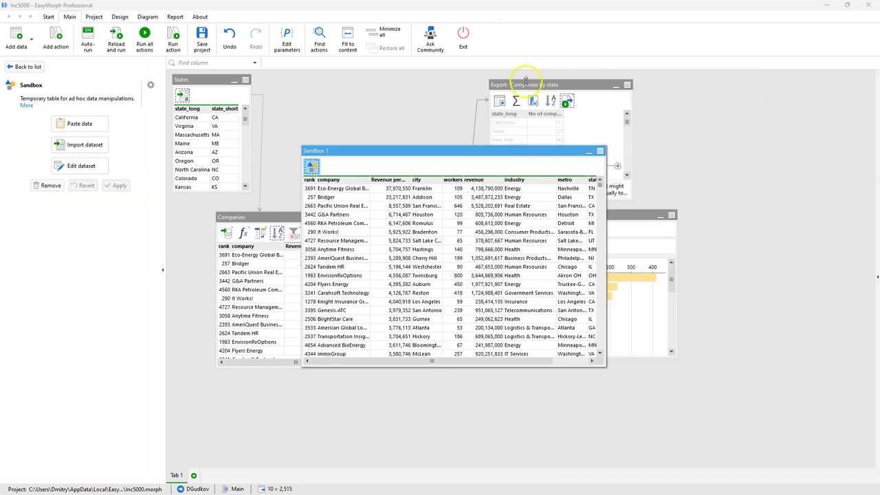
click(312, 227)
mouse_move(376, 151)
mouse_down()
mouse_move(365, 157)
mouse_move(361, 146)
mouse_up()
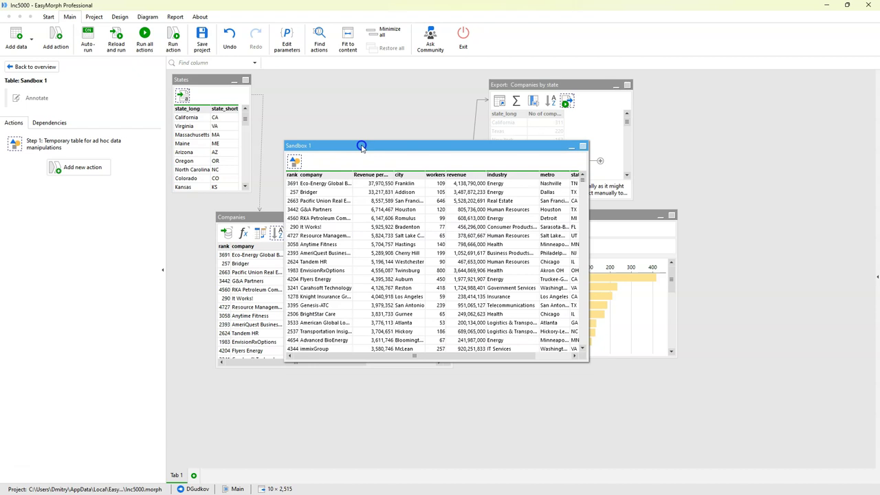
drag(413, 356, 500, 358)
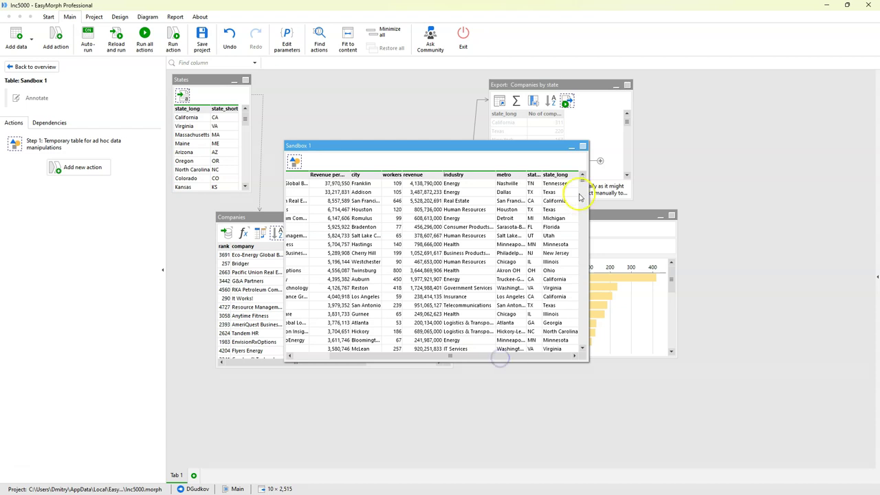
drag(588, 217, 650, 217)
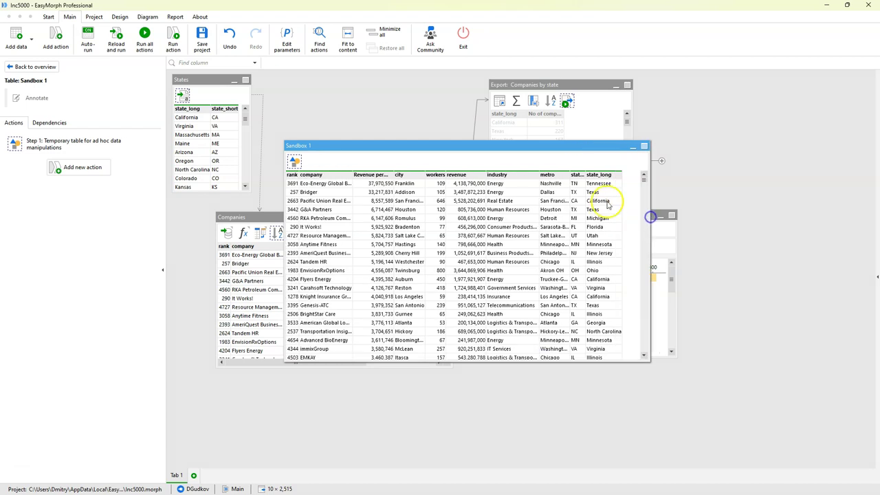
Step: Filter the sandbox table to keep only the rows with TX in the state_uppercase column
click(573, 191)
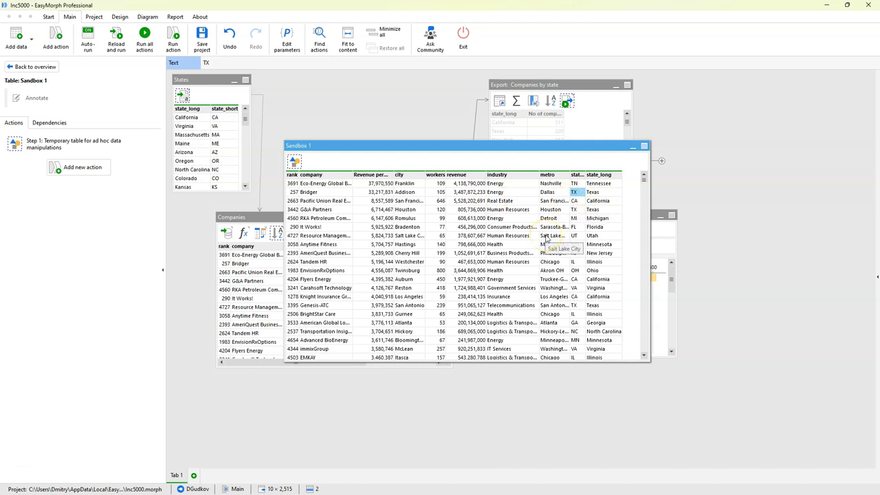
right_click(574, 193)
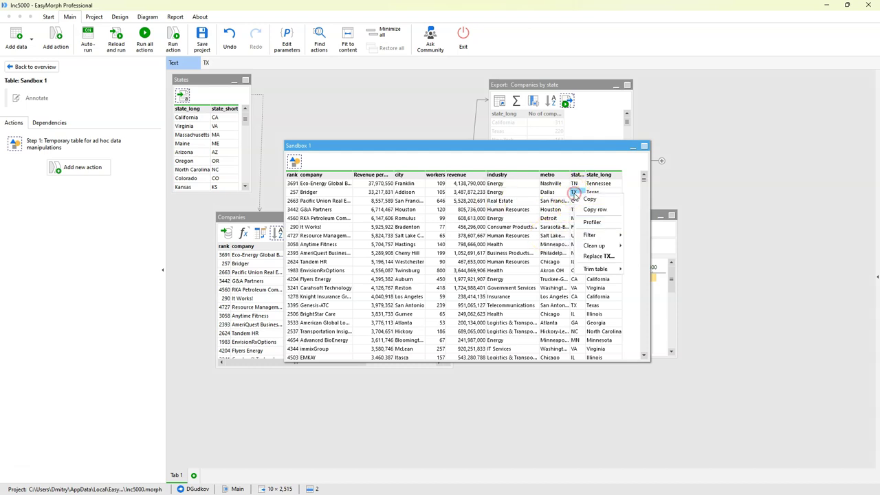
mouse_move(593, 235)
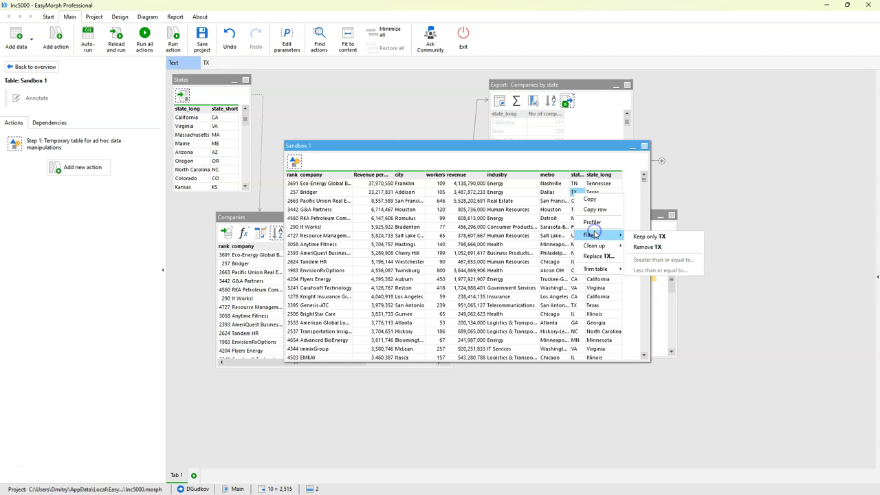
click(648, 237)
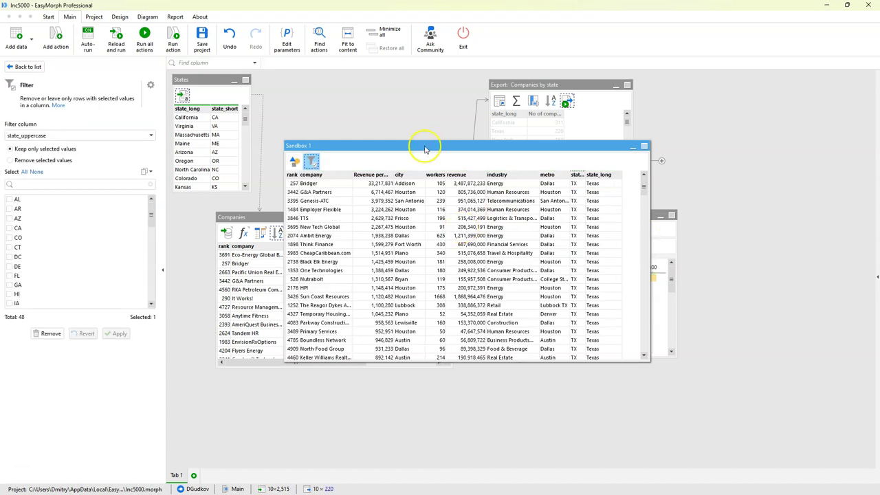
drag(425, 148, 424, 152)
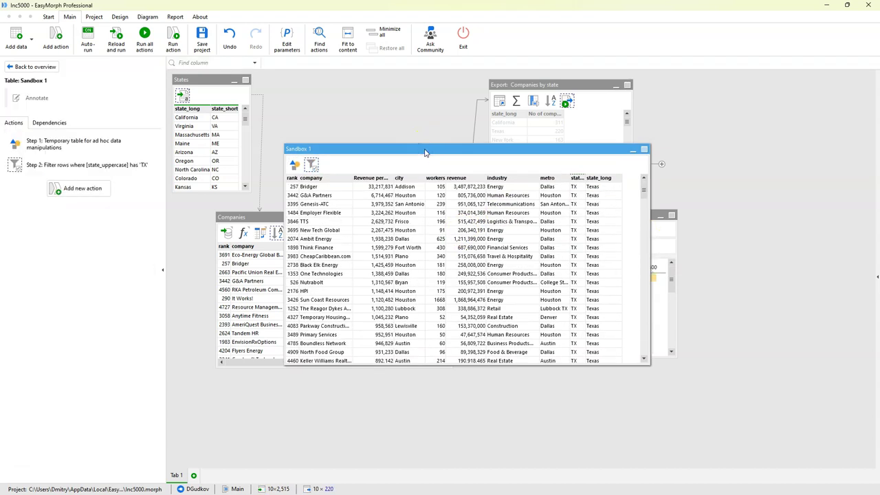
Step: Aggregate the sandbox table's company column as a Count, without grouping by any column
right_click(575, 178)
click(323, 178)
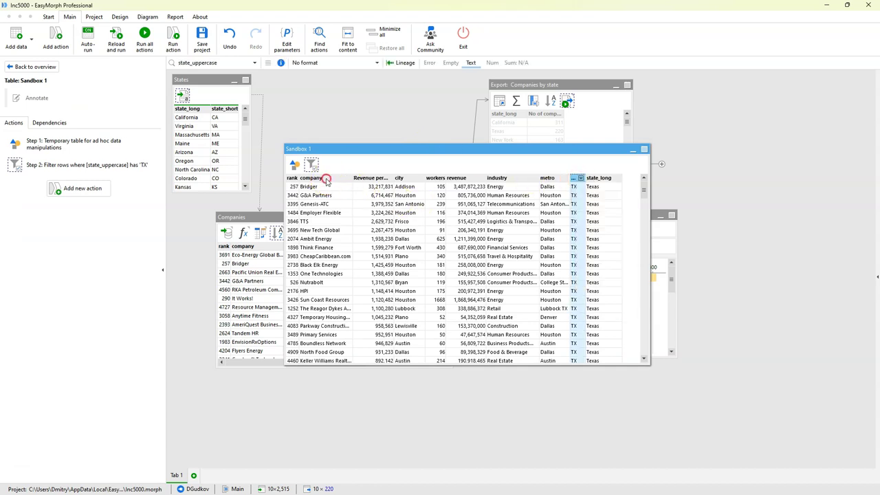
right_click(324, 178)
mouse_move(364, 250)
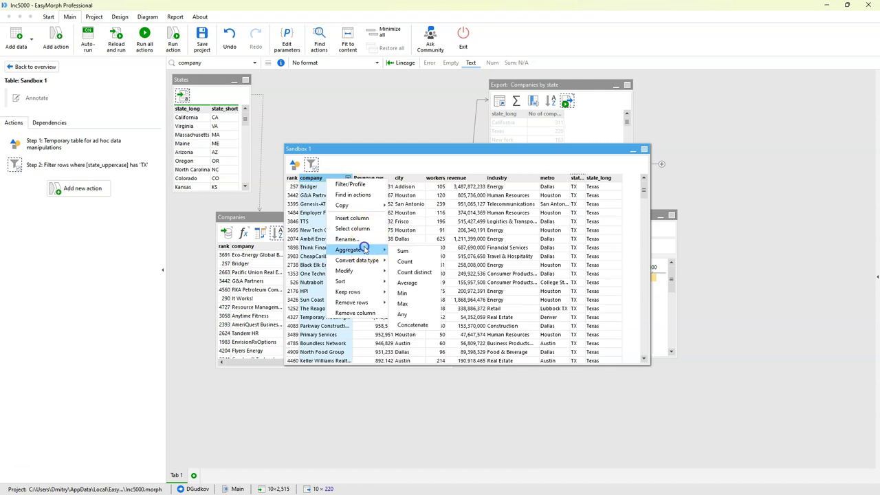
click(416, 262)
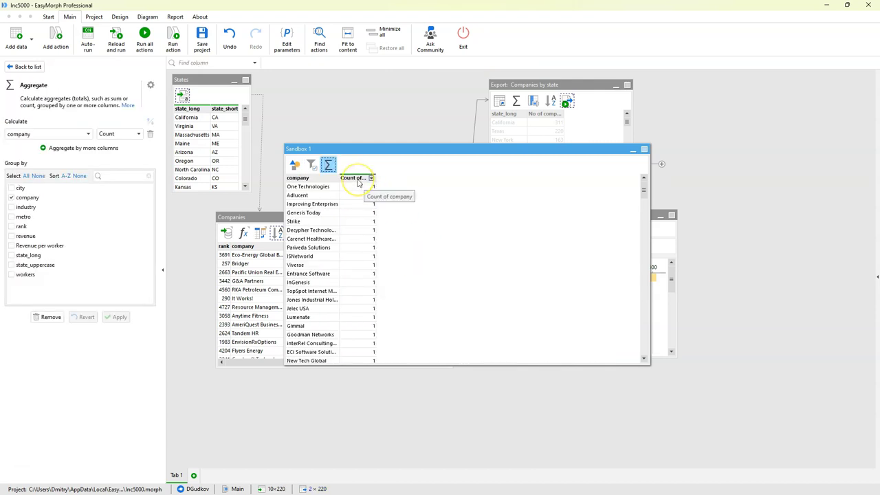
click(11, 197)
click(117, 317)
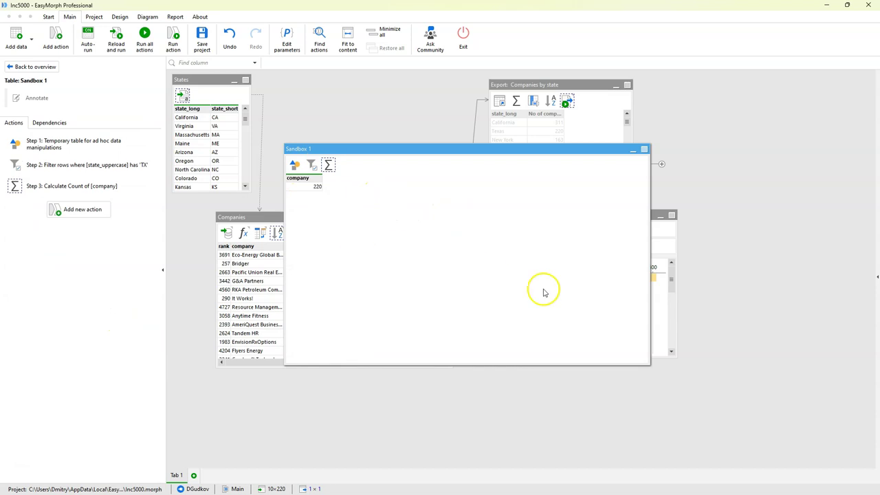
Step: Shrink the sandbox table, move it over the Companies table, and remove it from the project
drag(650, 365, 578, 234)
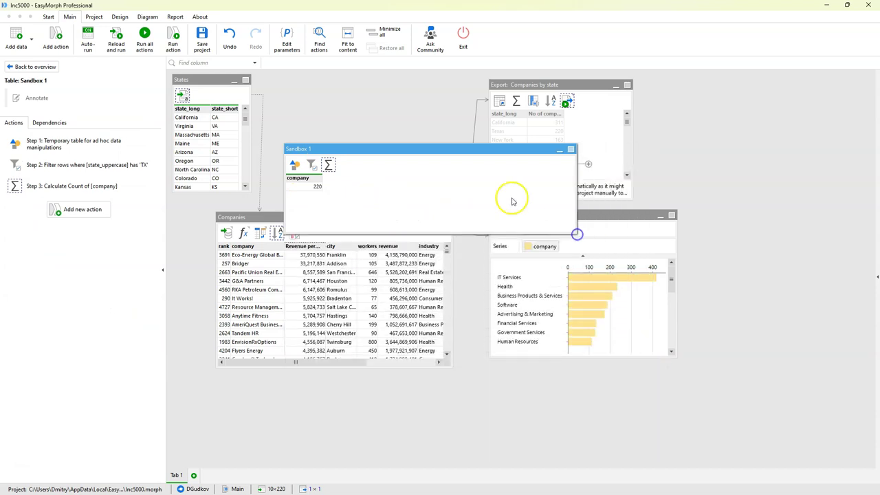
drag(470, 149, 490, 177)
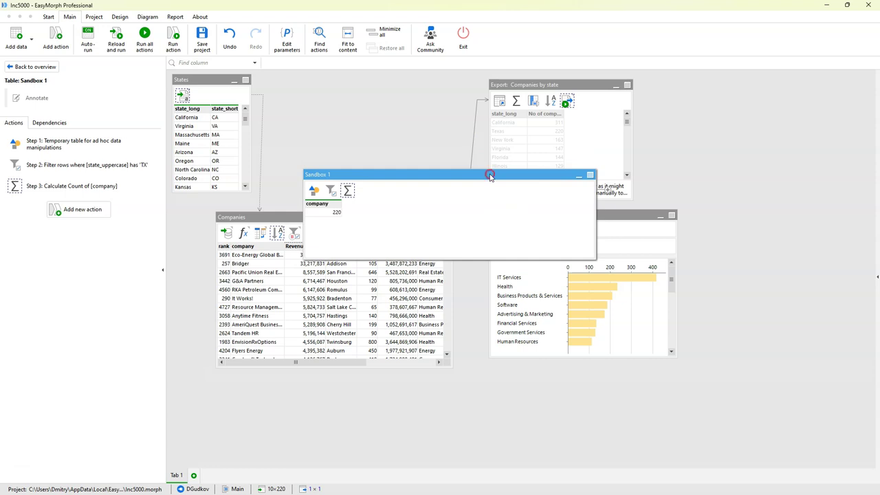
right_click(490, 176)
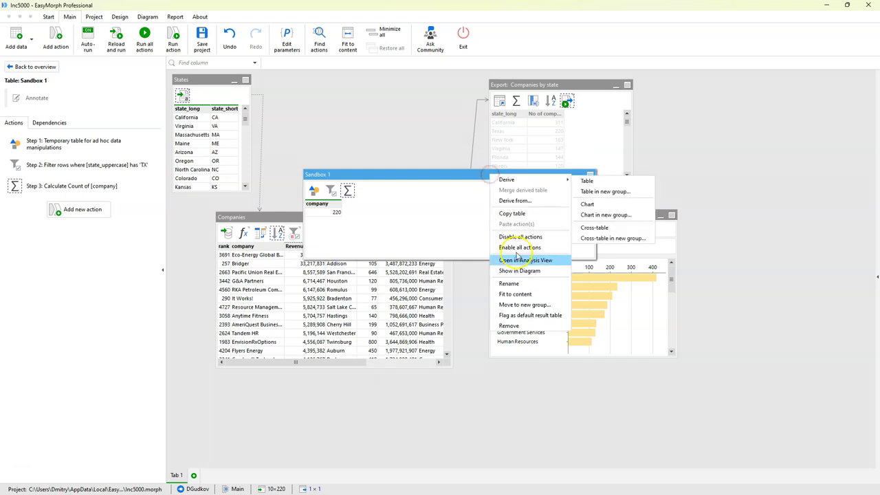
click(510, 326)
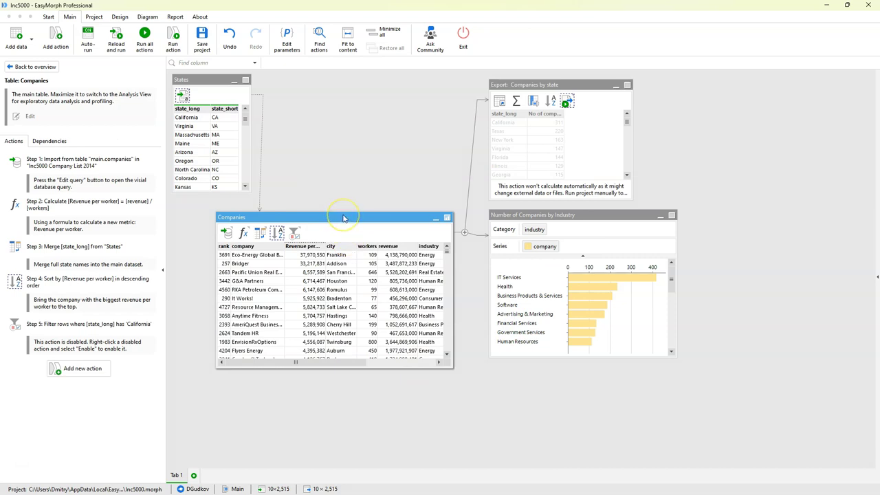
Step: Send the Companies table's Sort output to a new sandbox in the same group, and undo it
click(276, 235)
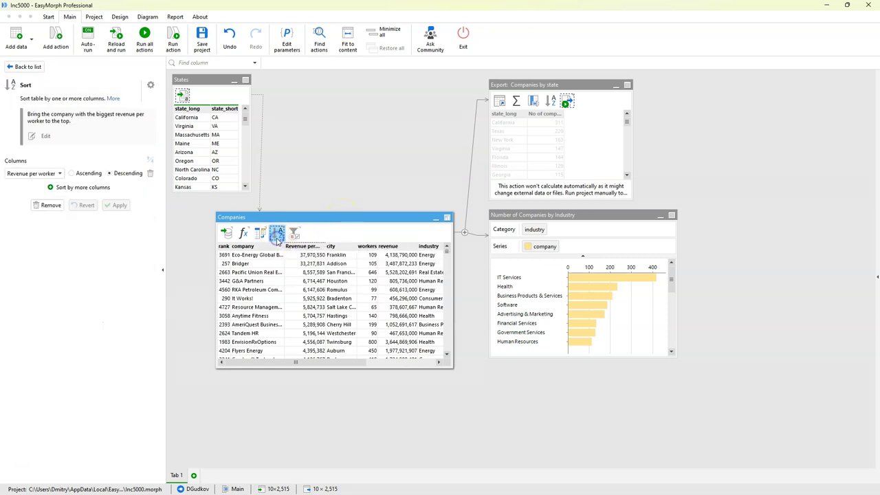
right_click(278, 237)
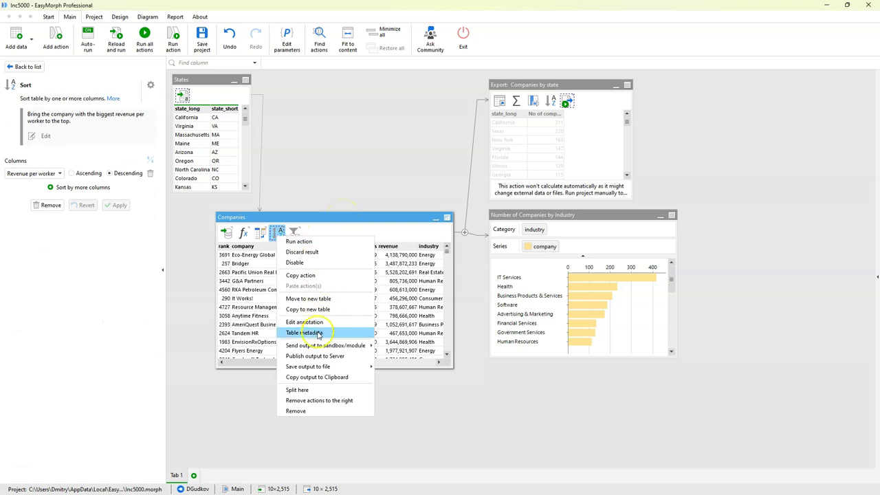
click(293, 230)
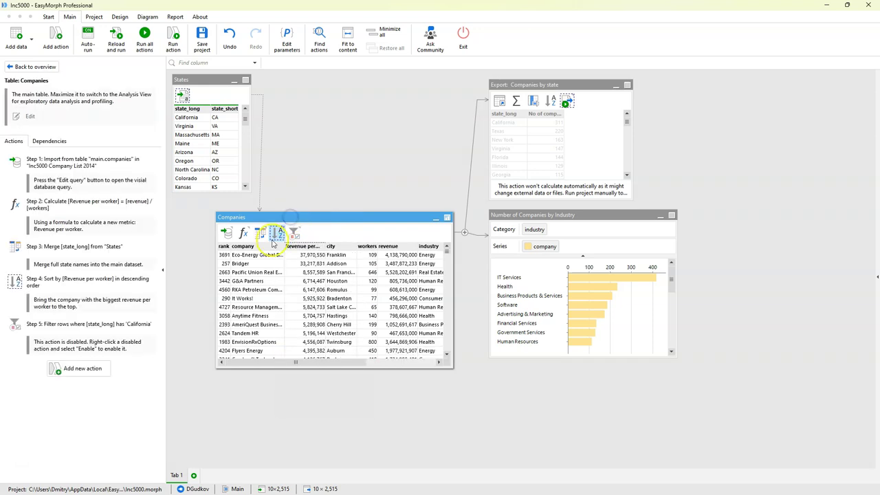
click(275, 236)
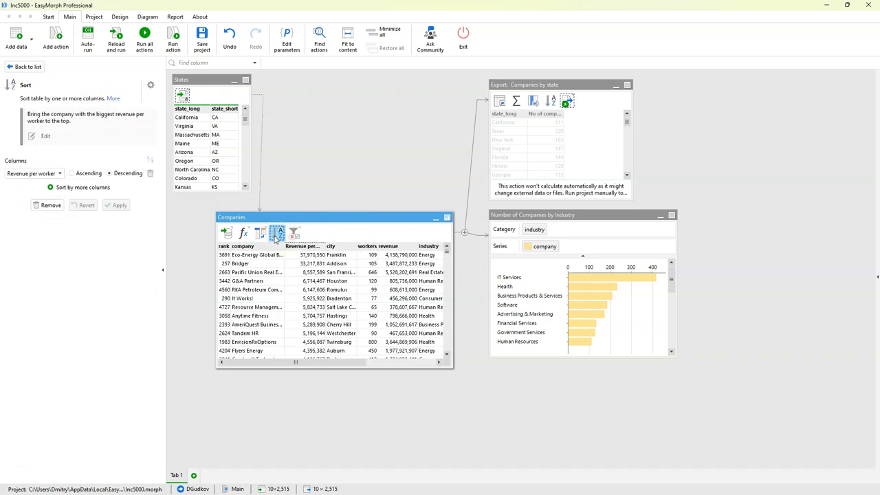
key(ctrl+b)
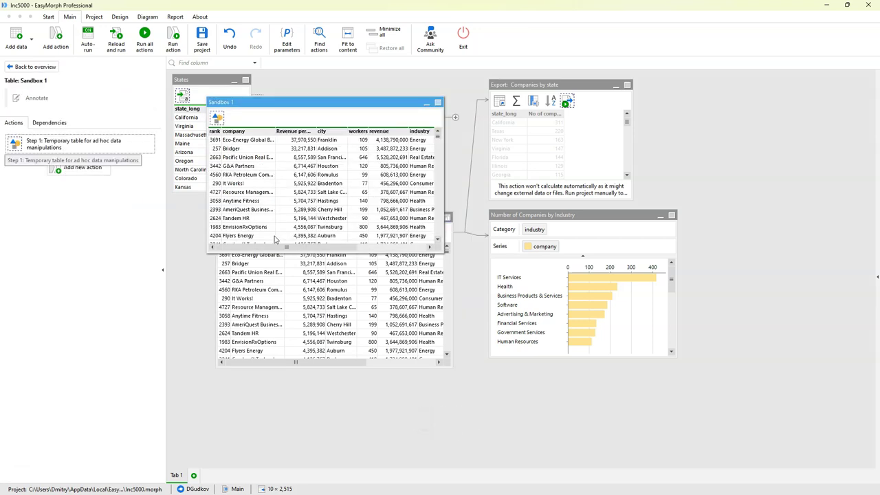
click(230, 38)
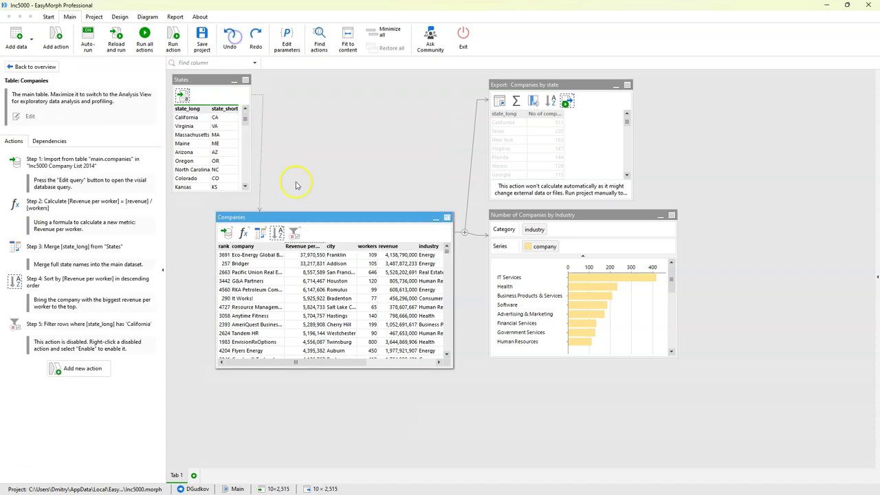
Step: Send the Companies table's Sort output to a new sandbox in a new group and enlarge the sandbox table to show all columns
click(277, 233)
key(shift+ctrl+b)
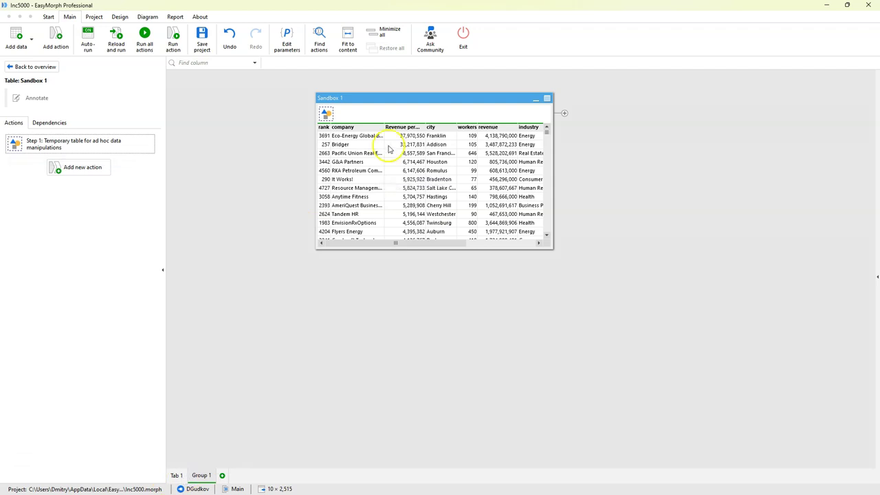
drag(378, 99, 316, 103)
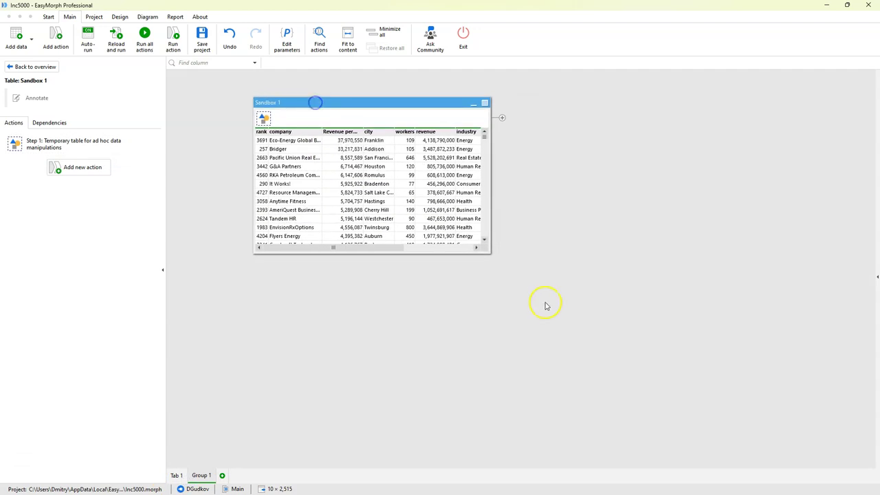
drag(491, 253, 543, 269)
drag(344, 98, 333, 157)
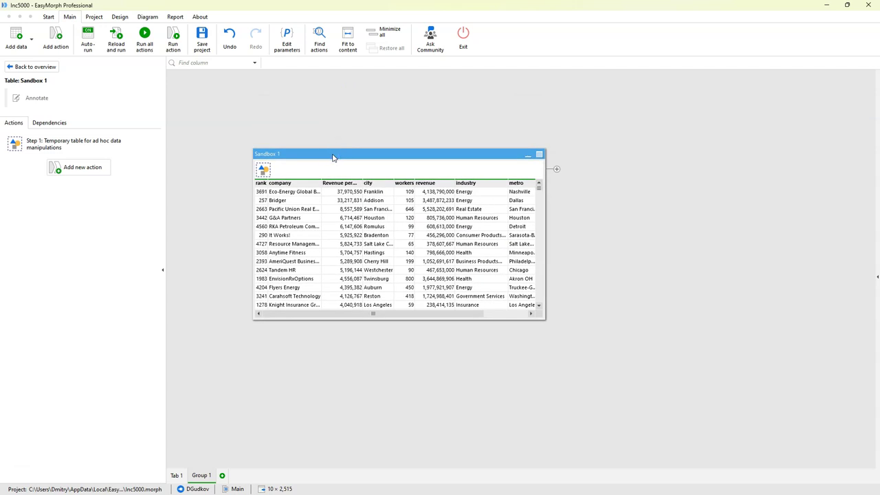
drag(543, 317, 622, 373)
drag(374, 153, 362, 161)
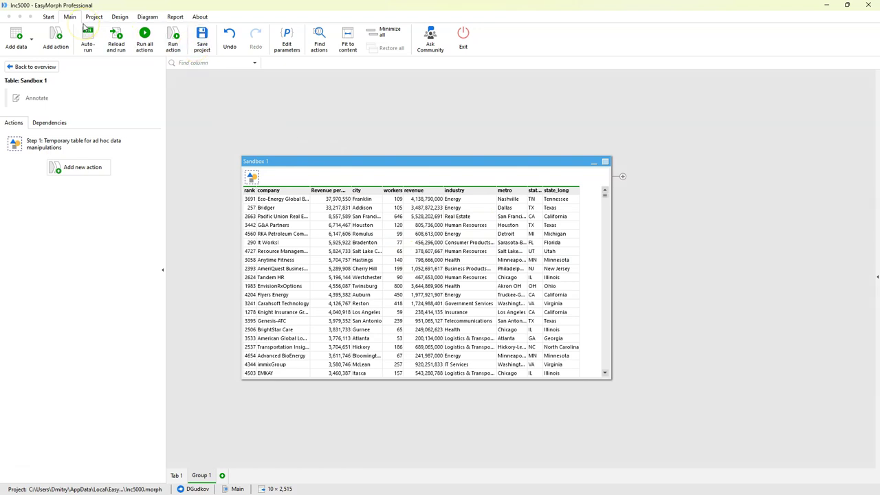
Step: Save the project containing the new sandbox table
click(204, 46)
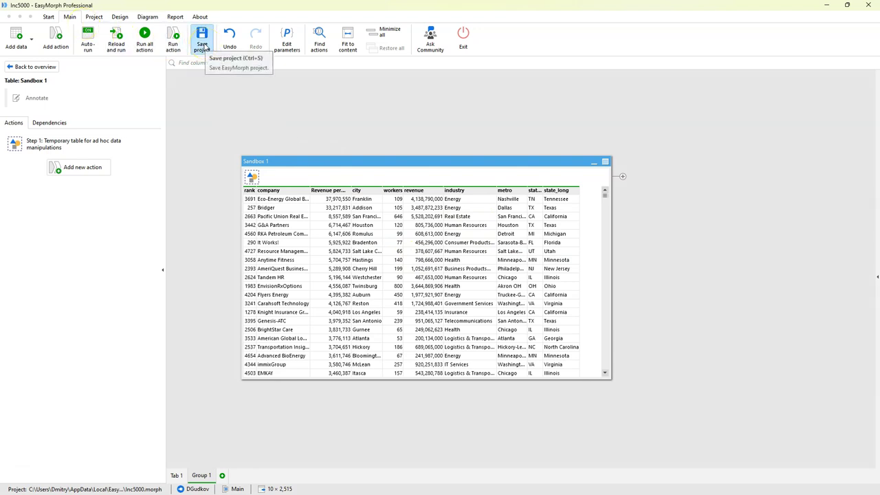
click(459, 292)
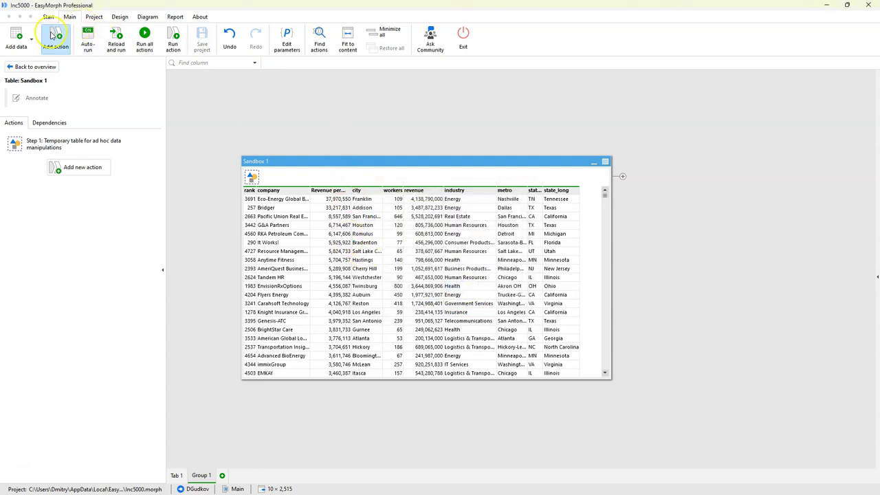
click(49, 17)
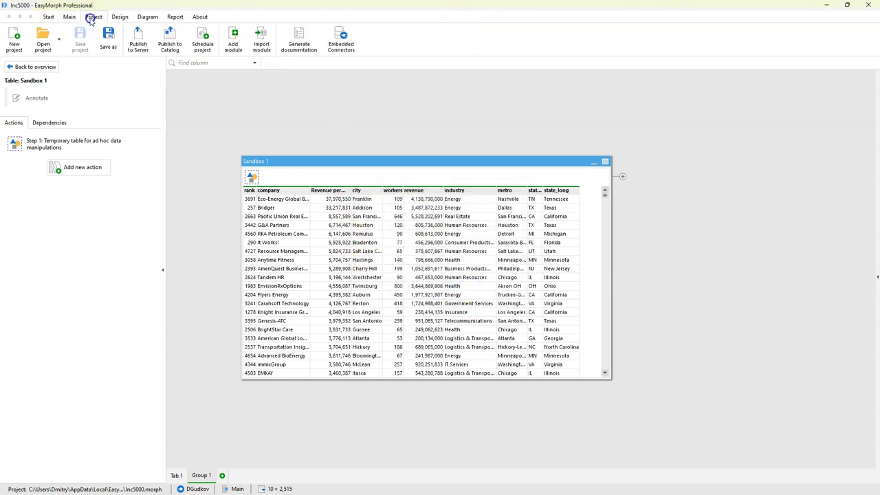
Step: Start a blank project and reopen the saved Inc5000 project from the recent projects
click(18, 41)
click(48, 17)
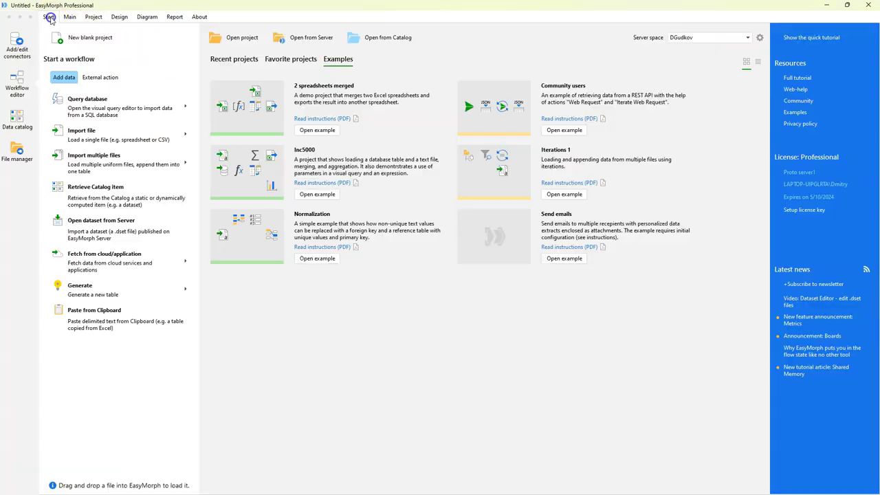
click(234, 59)
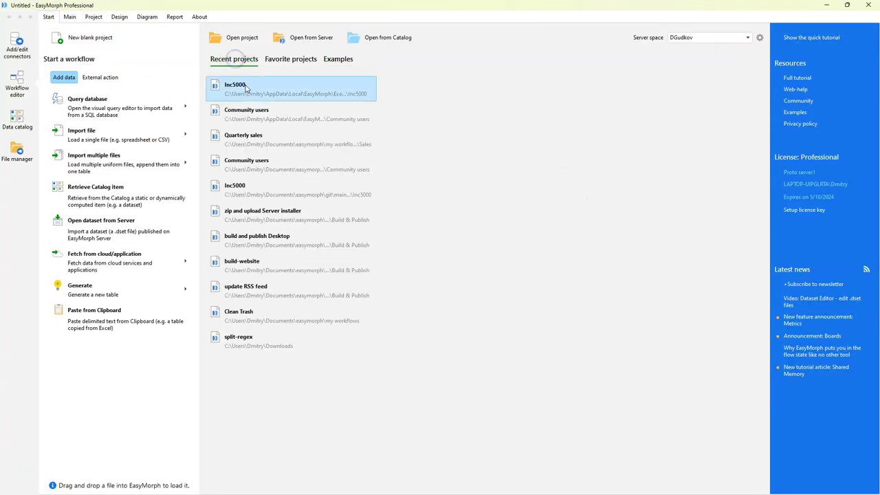
click(244, 86)
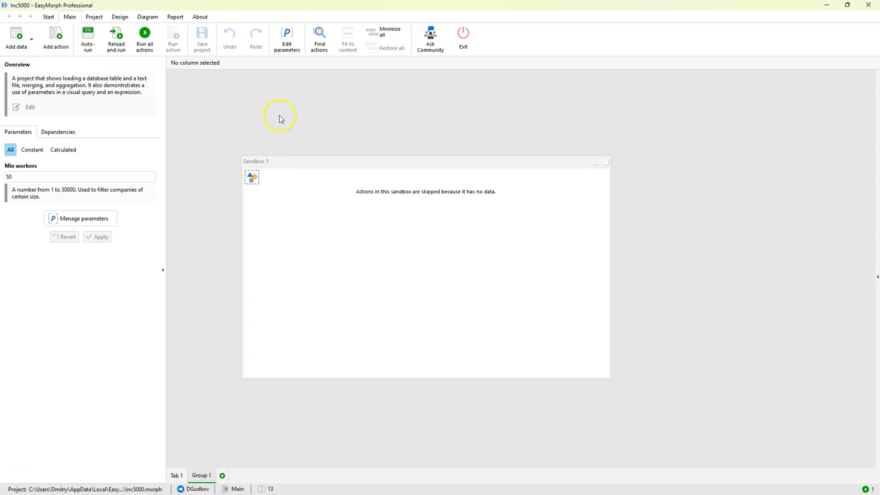
Step: Examine the reopened Sandbox 1 table and the properties of its Sandbox action
click(285, 161)
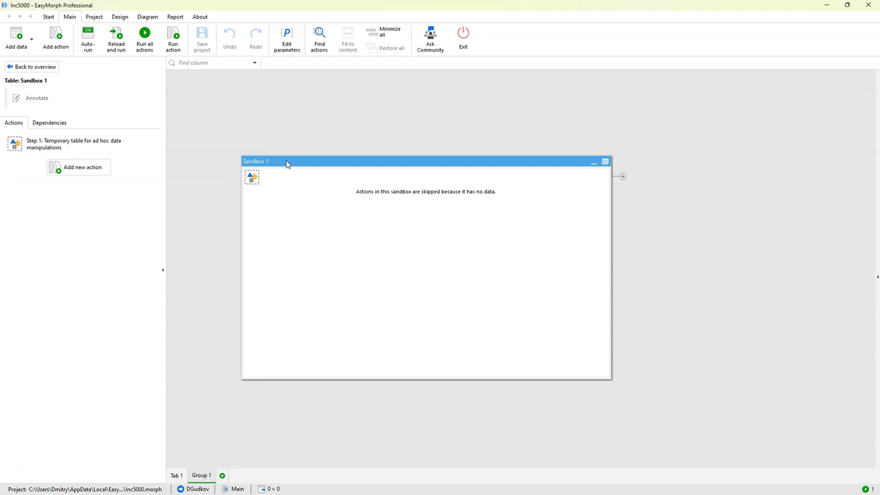
click(251, 177)
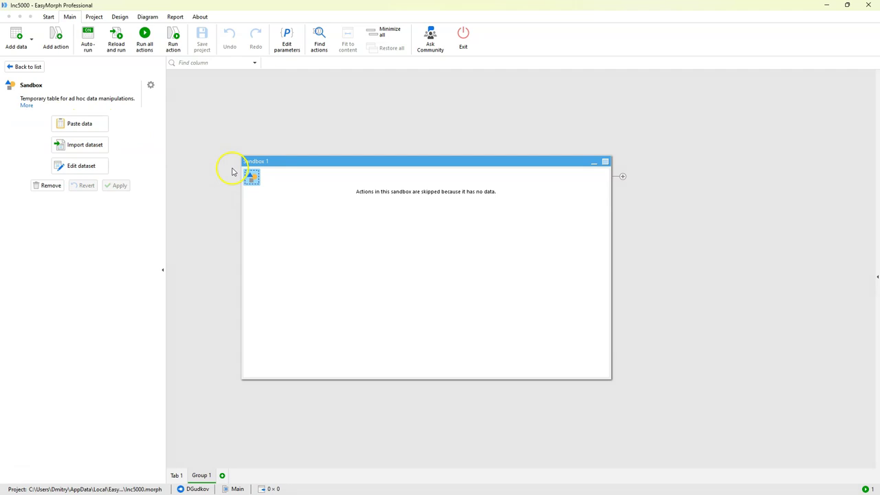
mouse_move(253, 180)
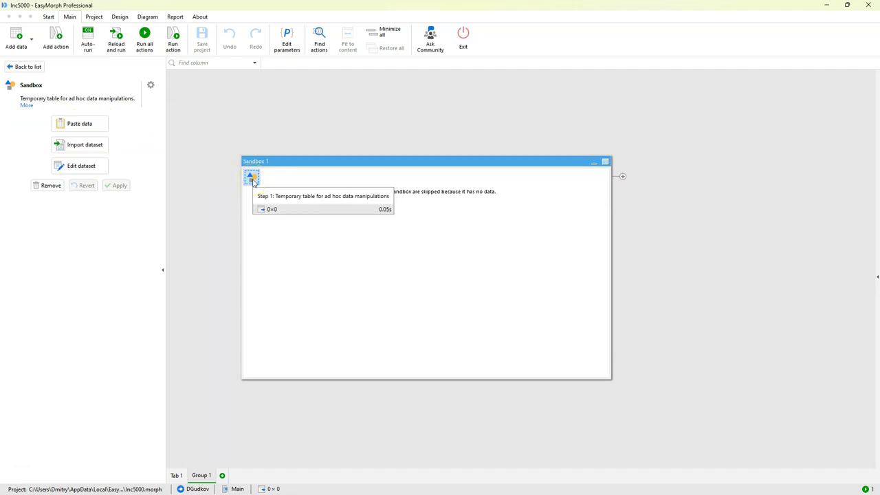
Step: Send the Rename columns output of the Export: Companies by state table to the existing Sandbox 1
click(176, 475)
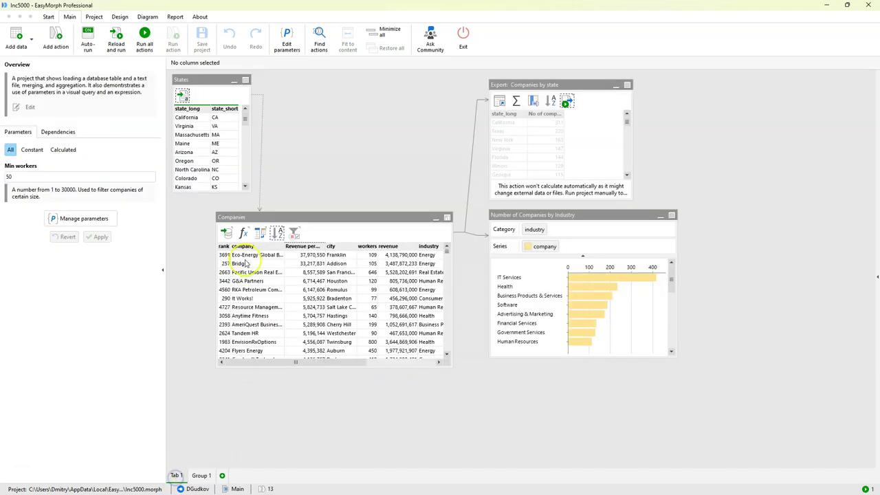
click(533, 101)
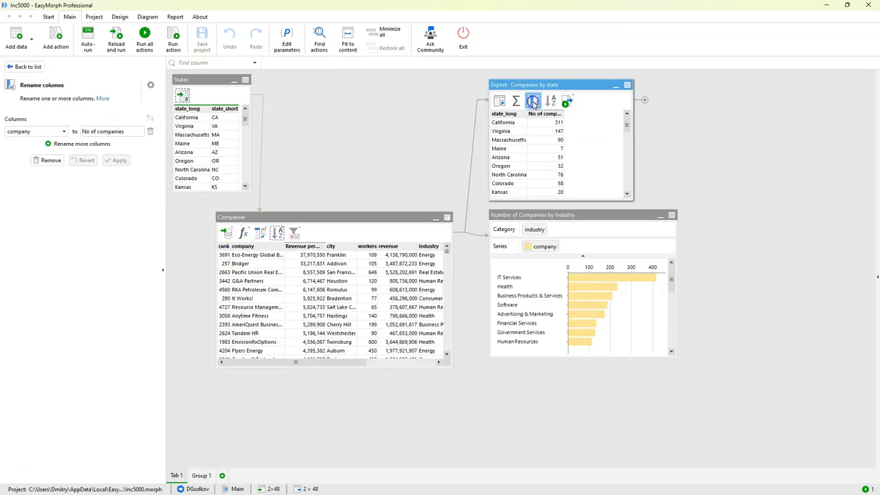
right_click(533, 101)
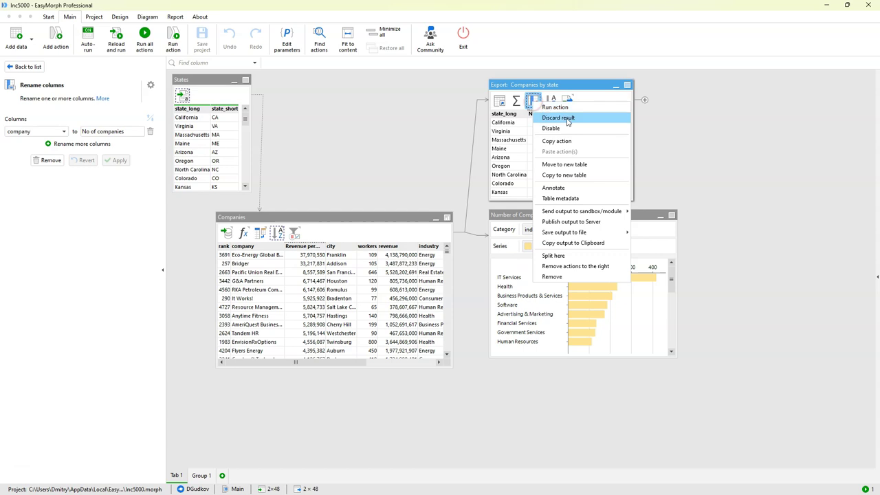
mouse_move(577, 234)
mouse_move(581, 213)
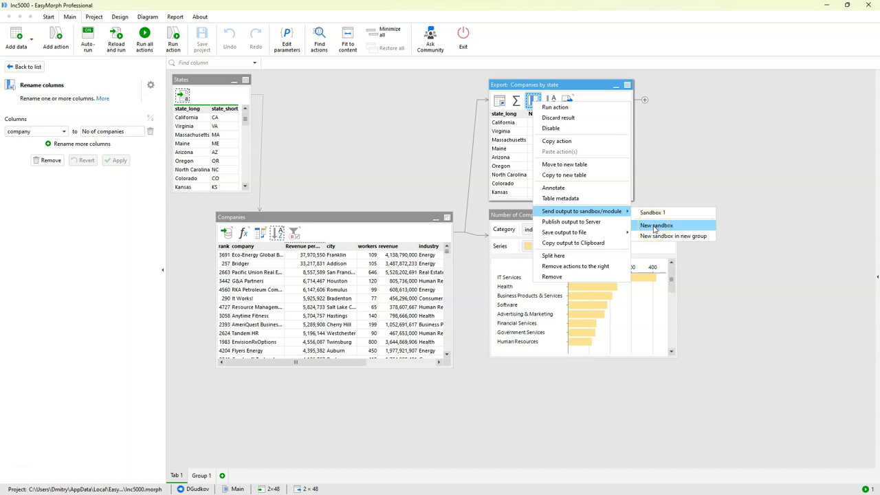
click(664, 215)
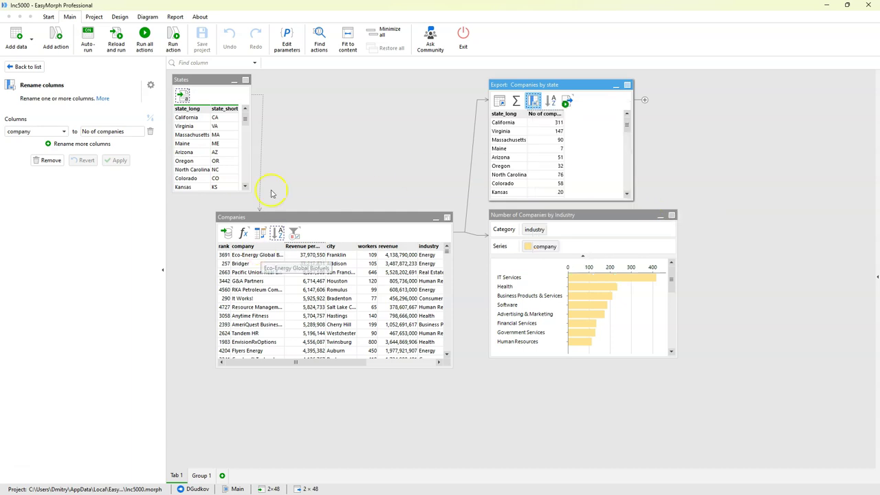
Step: In Group 1, widen the No of companies column and move the Sandbox 1 table higher on the canvas
click(202, 474)
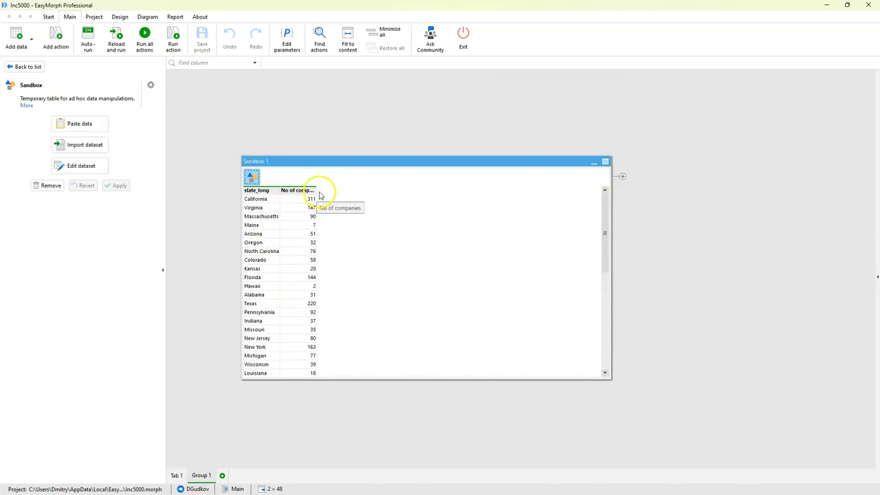
drag(315, 196, 331, 196)
drag(318, 162, 360, 129)
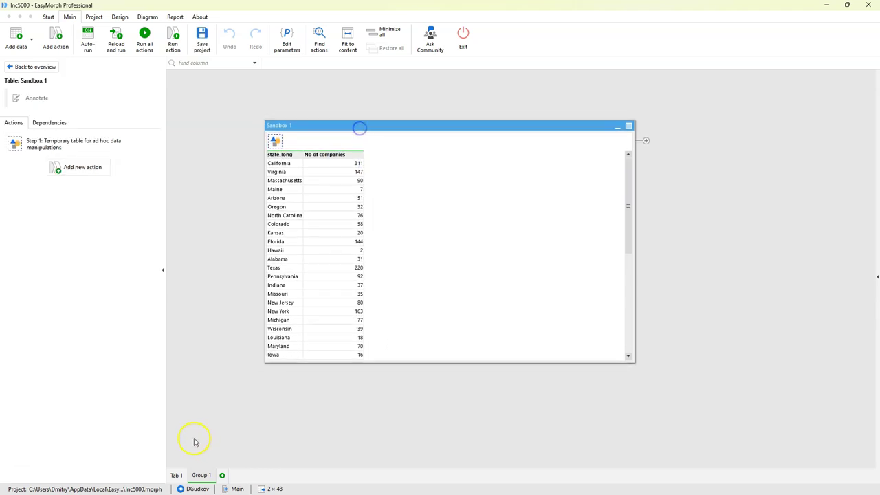
Step: Send the States table's import output to Sandbox 1 and widen the sandbox's state_long column
click(176, 475)
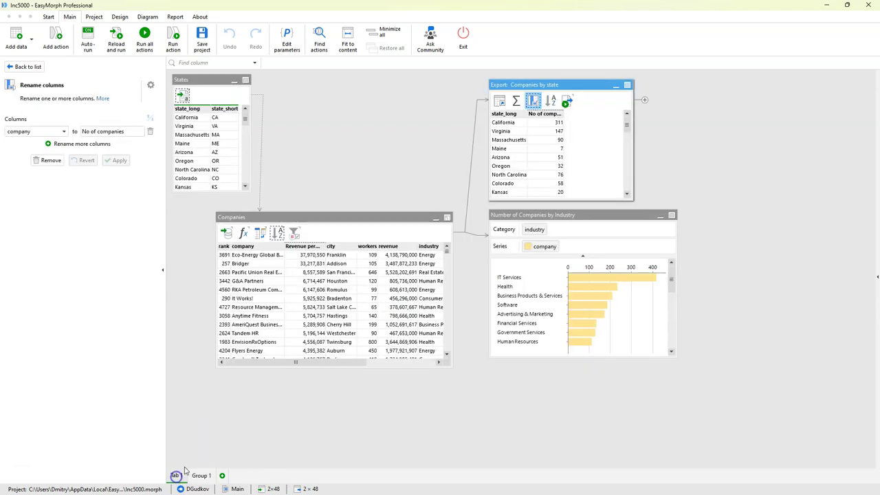
click(183, 94)
right_click(182, 96)
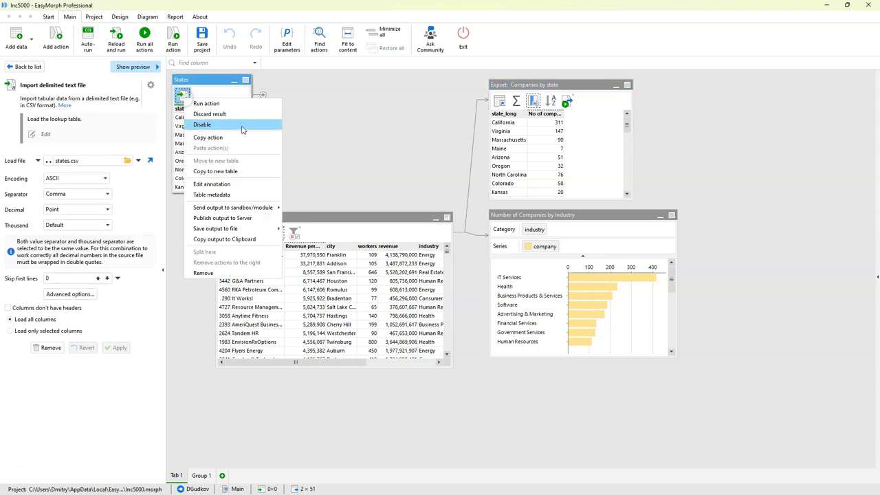
mouse_move(239, 208)
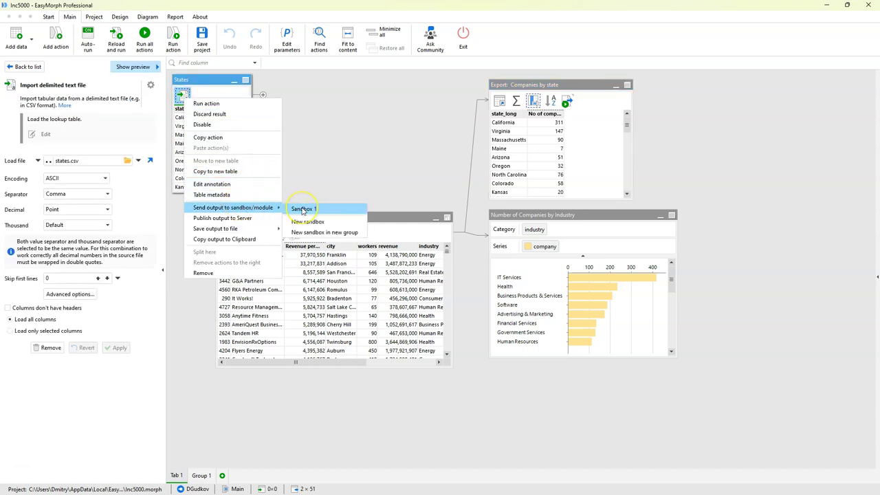
click(301, 209)
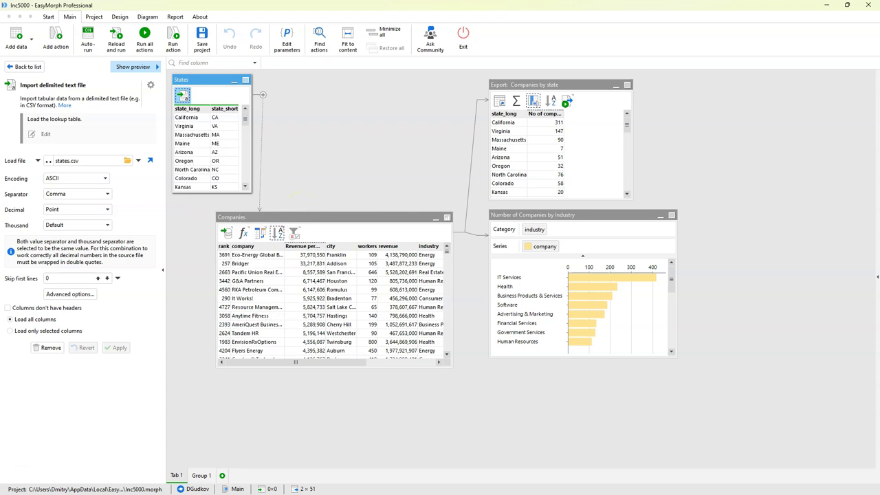
click(199, 476)
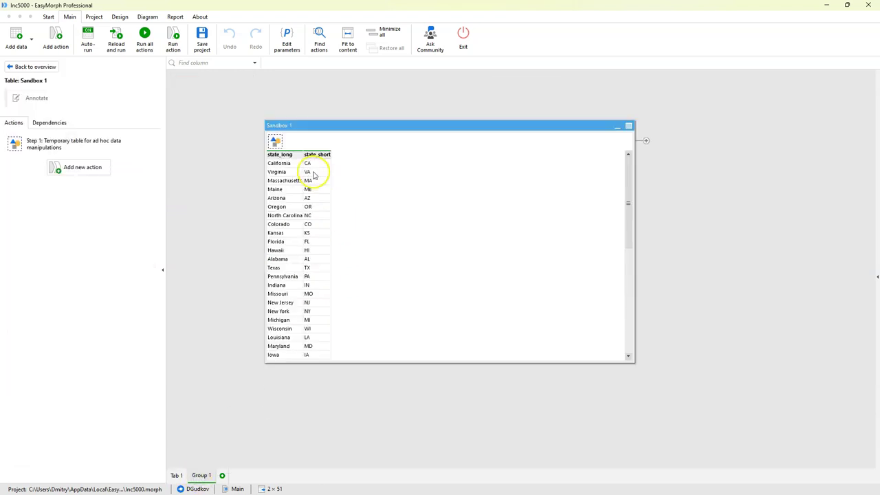
drag(301, 155, 316, 155)
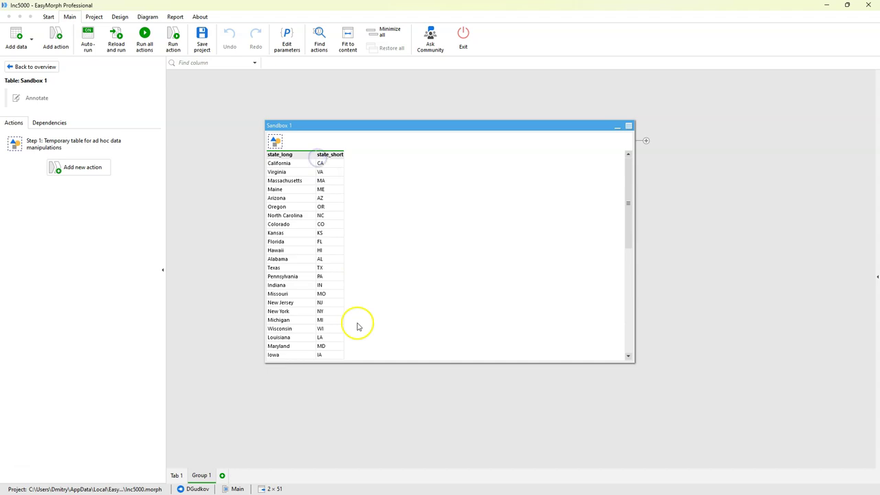
Step: Select the Sandbox action, switch to Excel, and copy the Data and ABC columns in A1:B12
click(274, 141)
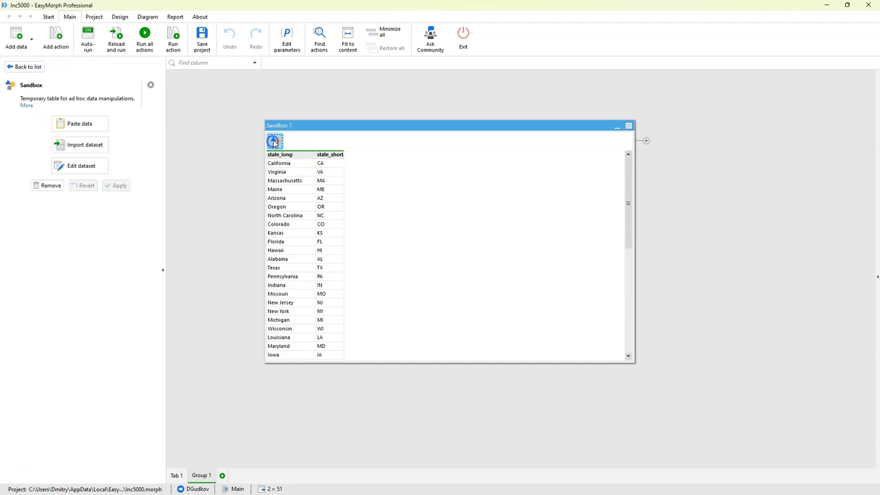
click(79, 127)
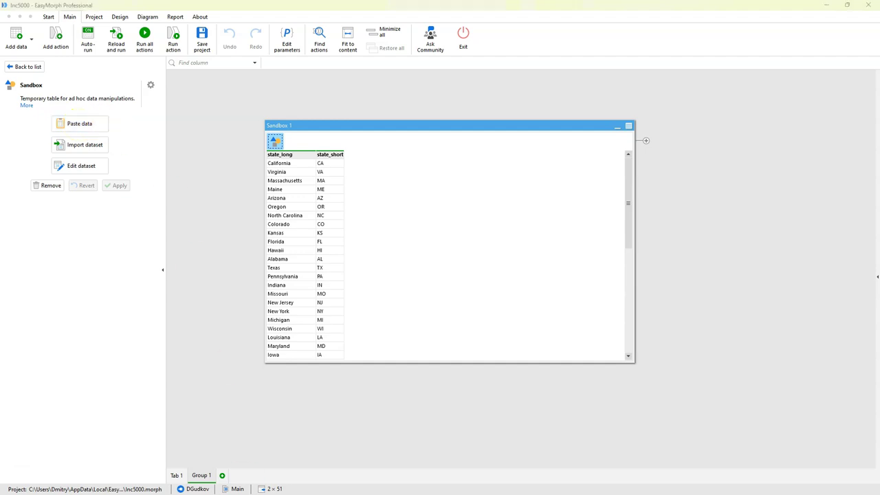
key(alt+Tab)
drag(25, 113, 68, 215)
key(ctrl+c)
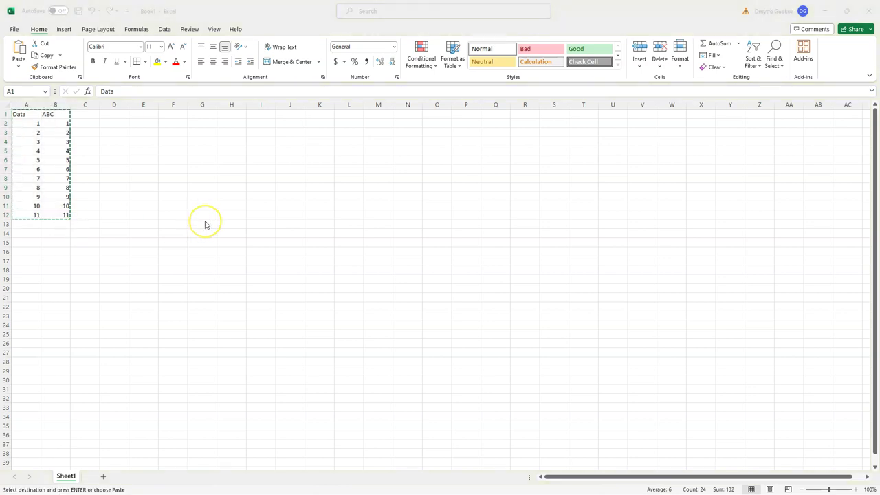
Step: Return to EasyMorph and paste the copied data into Sandbox 1 with Tab separator, Point decimal and Comma thousand
key(alt+Tab)
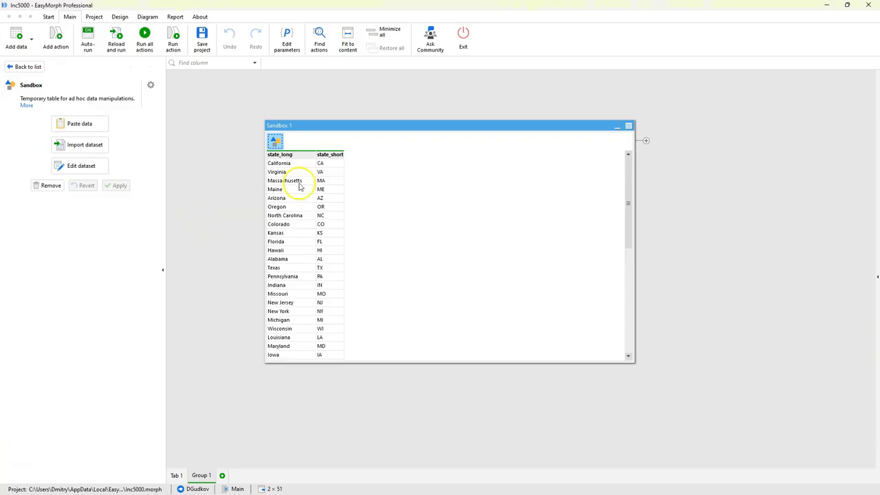
click(69, 125)
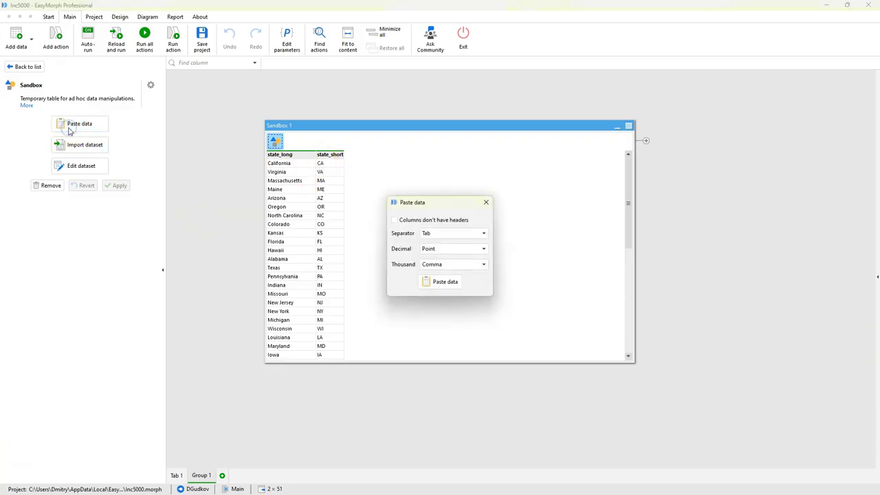
click(440, 282)
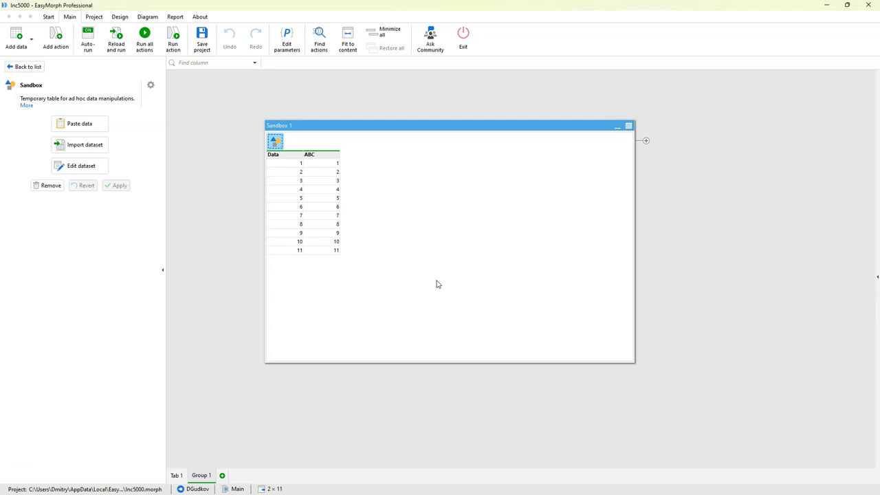
Step: Switch to Excel, clear the copy marking and reselect the source range A1:B12
key(alt+Tab)
click(165, 205)
key(Escape)
click(143, 151)
drag(31, 116, 62, 214)
click(112, 172)
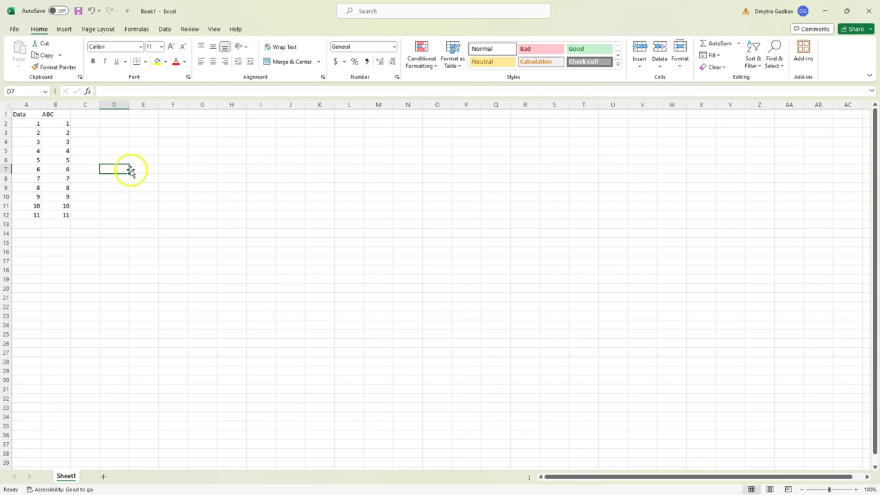
drag(17, 114, 65, 216)
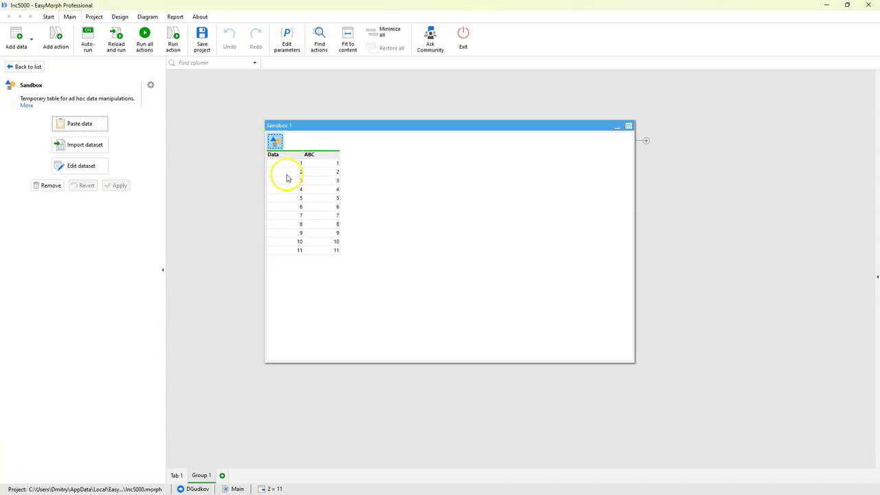
Step: Inspect individual values in the pasted Data and ABC columns of Sandbox 1
click(290, 171)
click(322, 224)
click(323, 198)
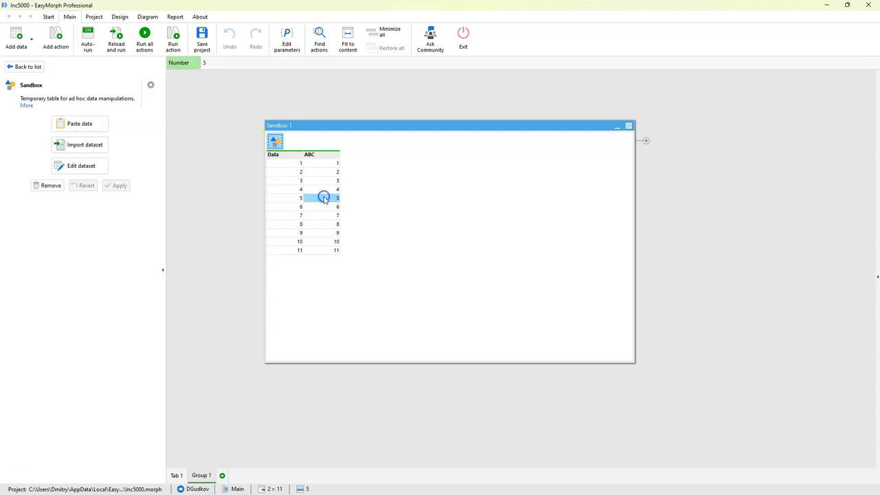
click(314, 190)
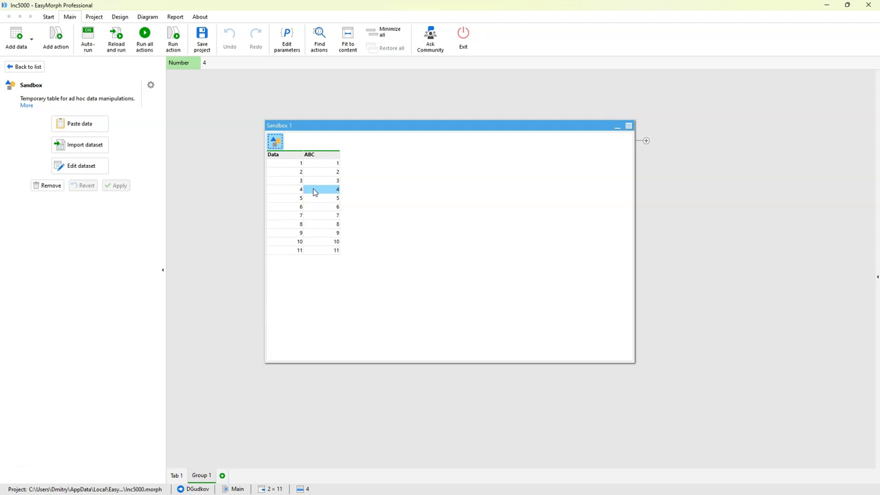
Step: Shift the Sandbox 1 table slightly and import the Sandbox 1 dataset file from the Sales folder into it
drag(299, 126, 283, 121)
click(259, 136)
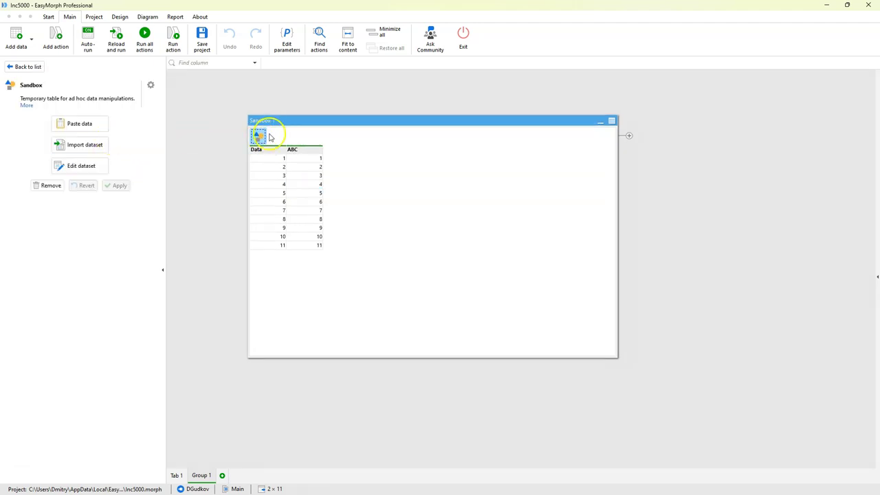
click(88, 148)
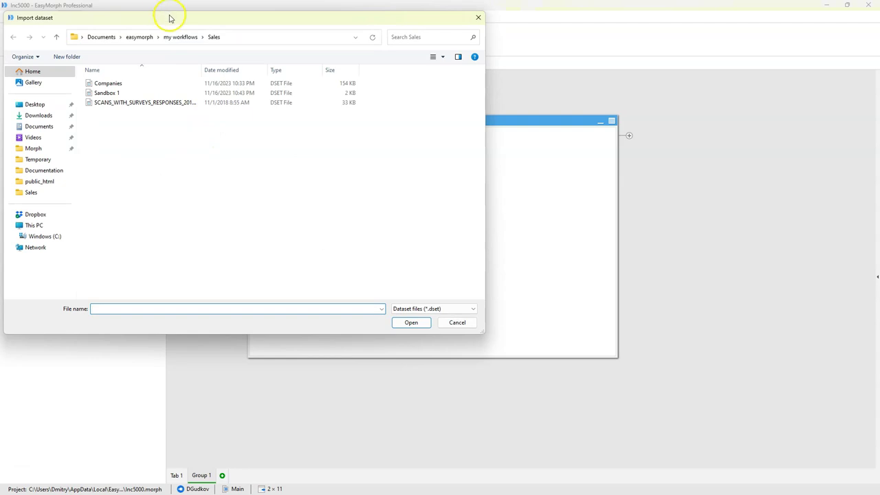
drag(169, 16, 183, 24)
double_click(117, 101)
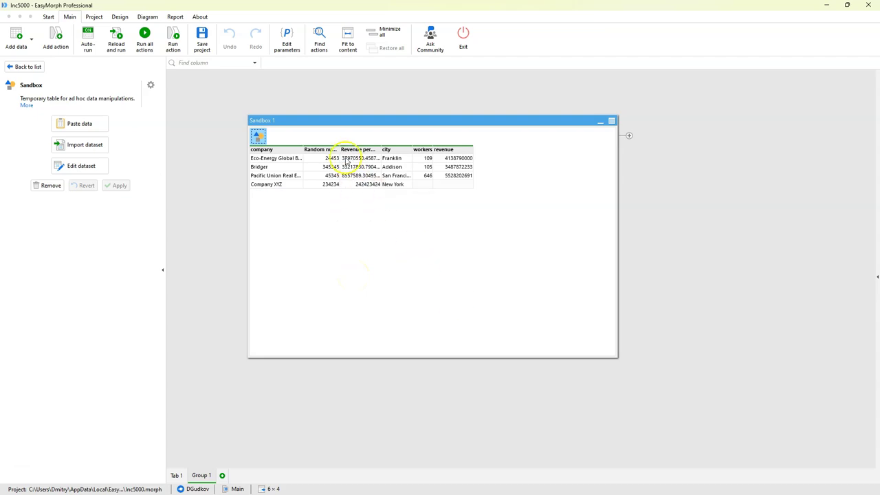
Step: Inspect the company and random number values in the imported sandbox data
click(331, 167)
click(282, 175)
click(323, 184)
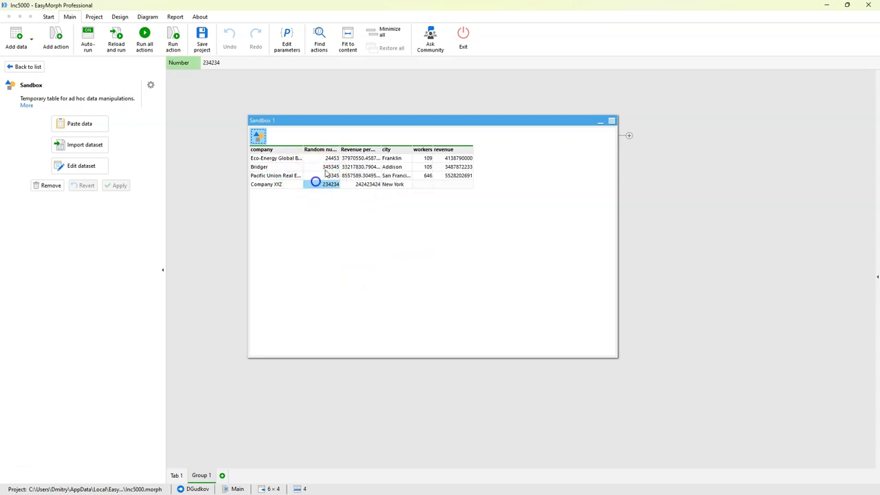
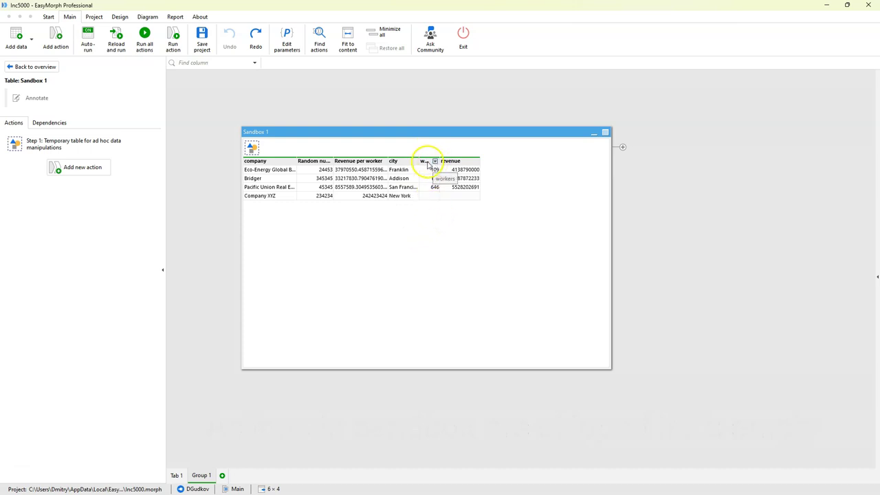
Step: Filter out the rows with an empty workers value in Sandbox 1
right_click(430, 196)
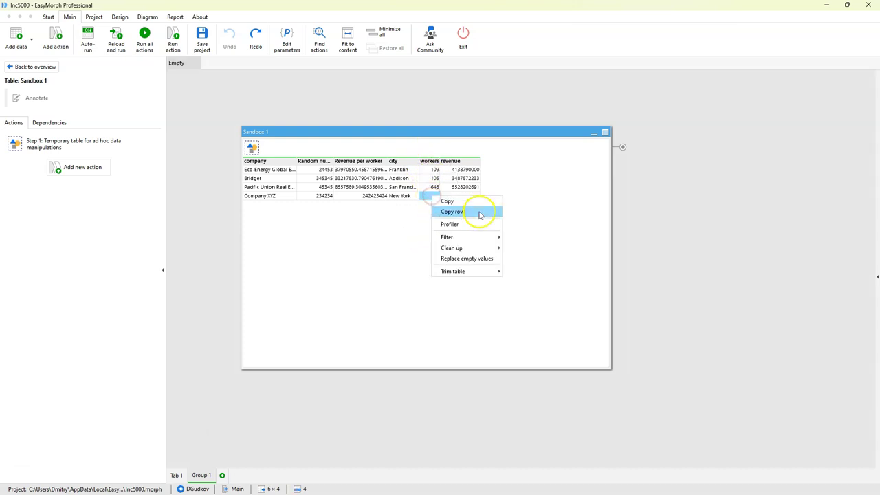
click(464, 239)
click(520, 249)
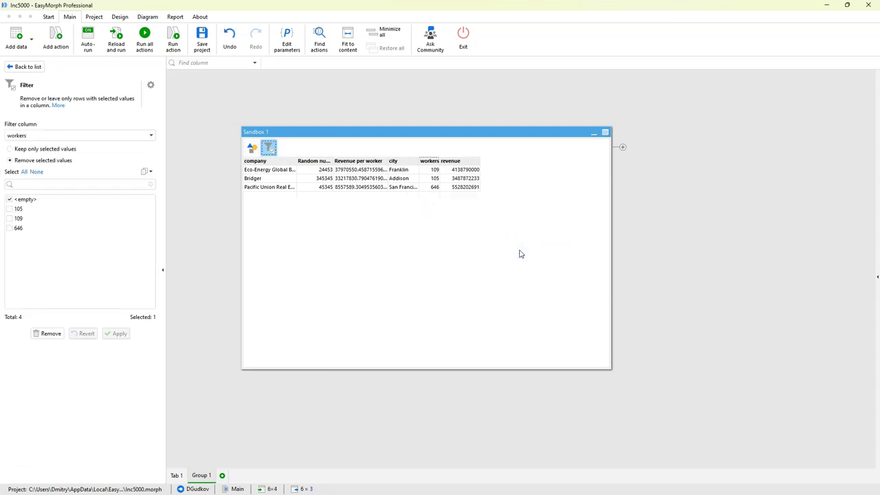
Step: Remove the Revenue per worker and Random numbers columns from Sandbox 1
drag(429, 161, 359, 160)
right_click(365, 162)
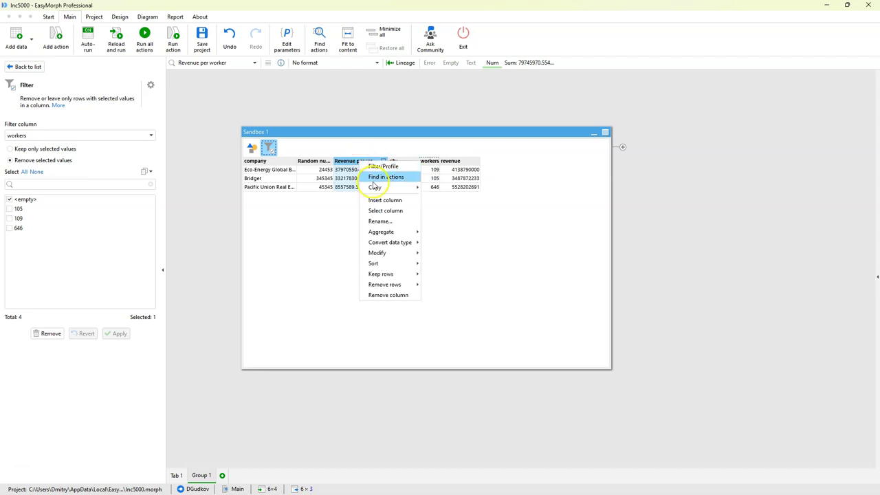
click(373, 295)
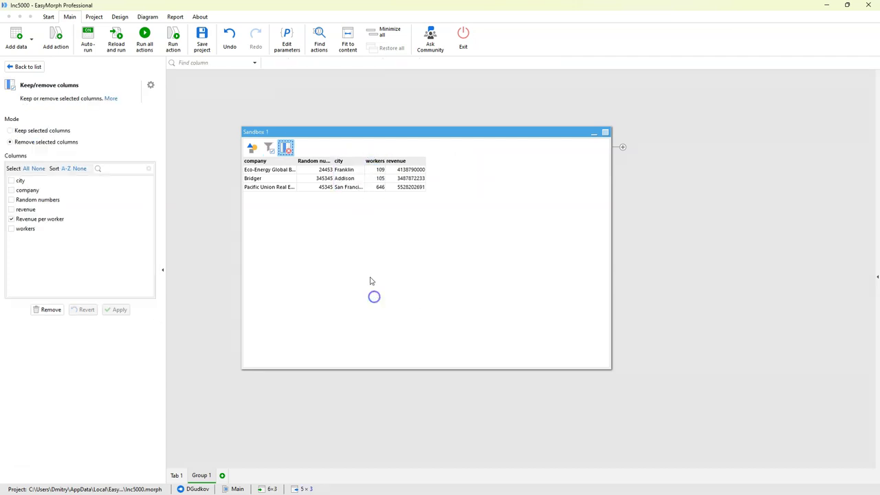
right_click(315, 161)
click(327, 294)
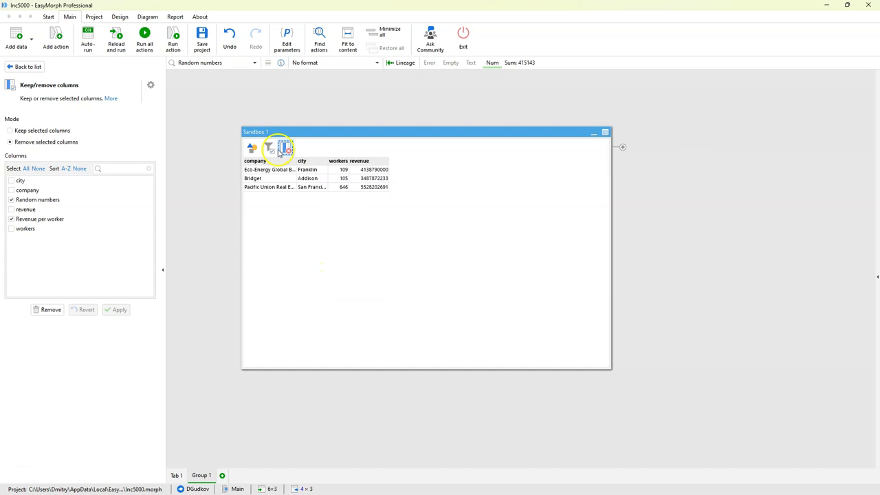
Step: Save the Inc5000 project and start a new blank project in its place
click(201, 46)
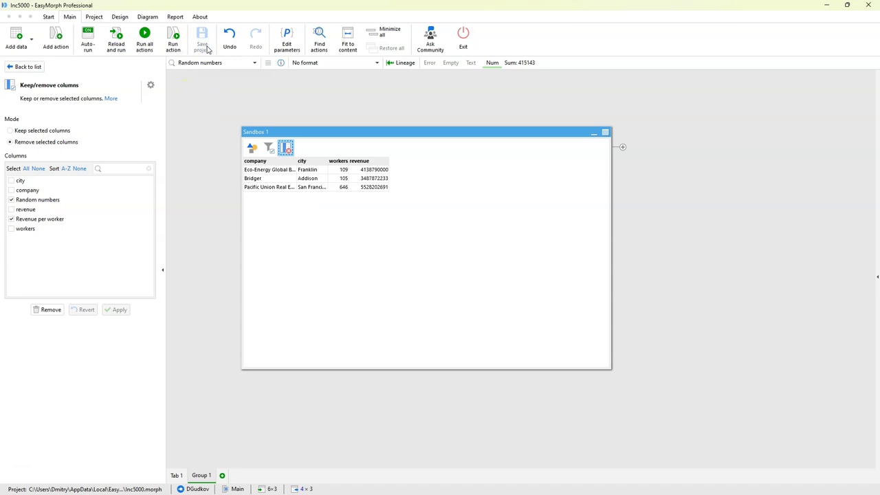
click(93, 17)
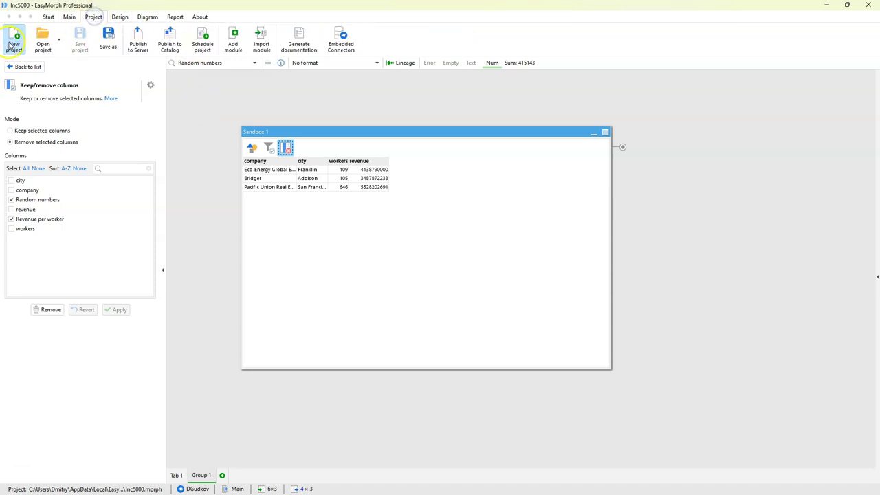
click(10, 40)
click(413, 201)
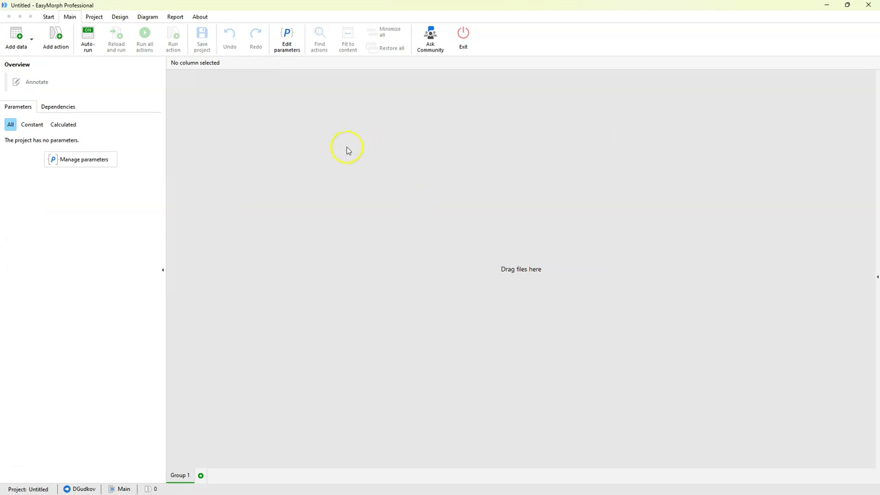
Step: Reopen the Inc5000 project from the recent projects and select the sandbox action of Sandbox 1
click(48, 16)
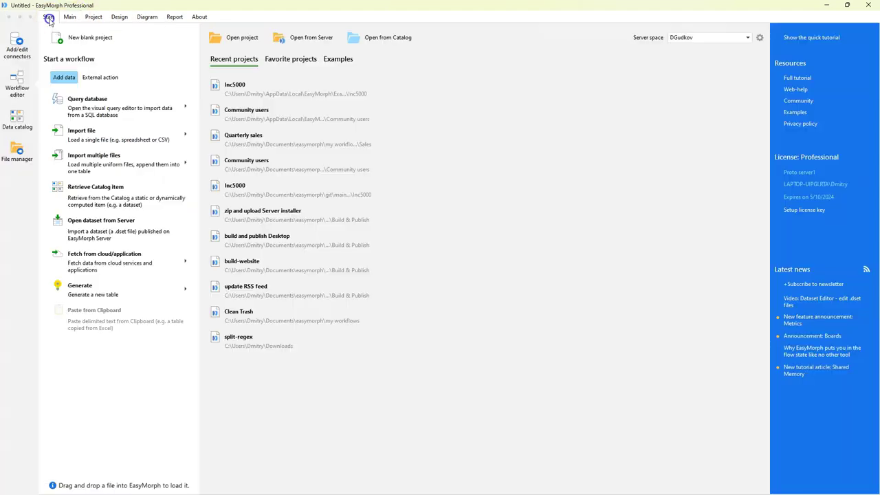
click(252, 92)
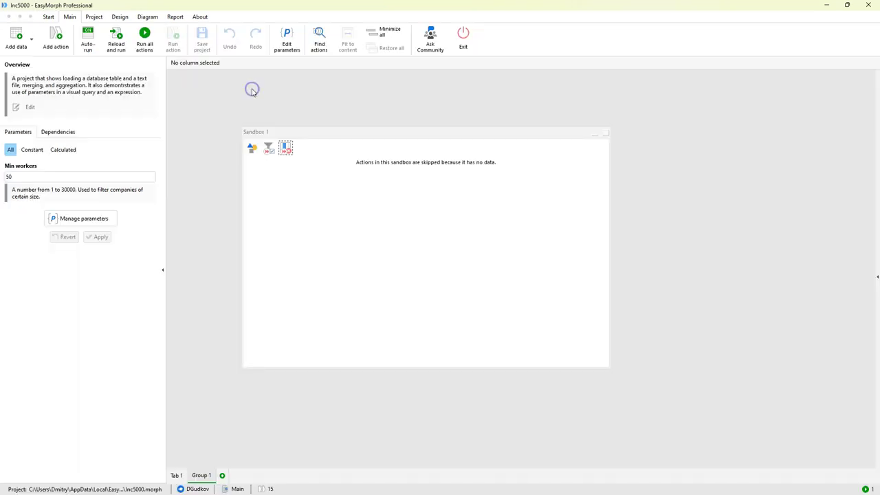
click(251, 148)
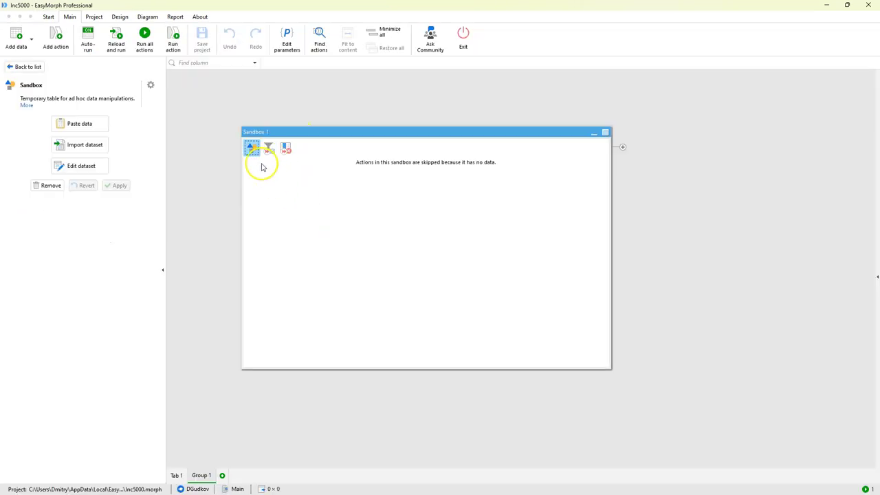
mouse_move(251, 158)
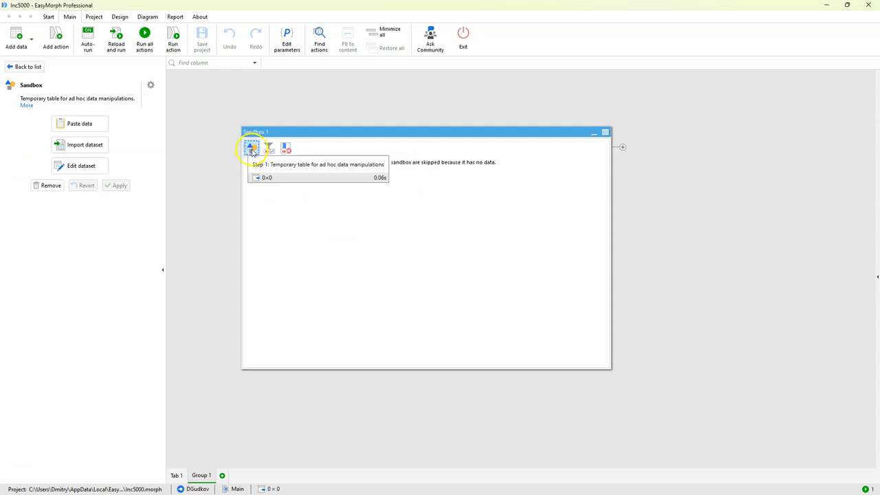
Step: Examine the Sandbox, Filter and Keep/remove columns actions in the reopened Sandbox 1 to see how they behave without data
click(268, 148)
click(285, 149)
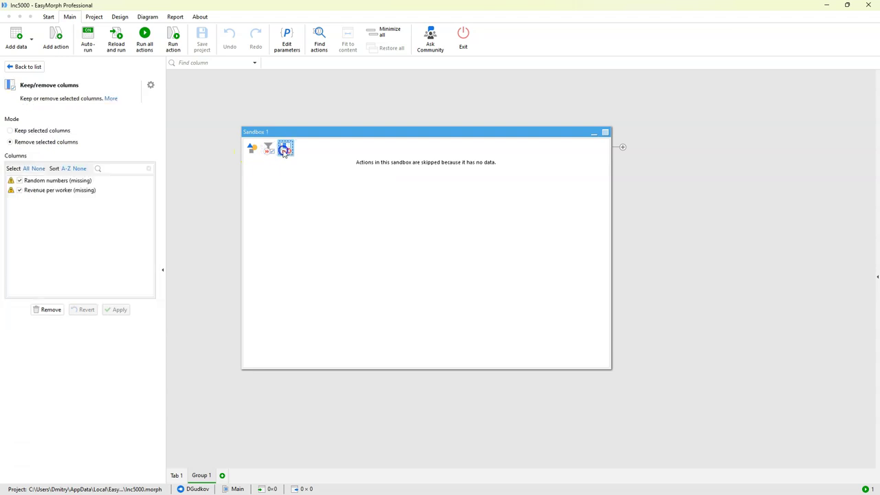
click(268, 148)
click(252, 151)
click(268, 150)
click(288, 149)
mouse_move(253, 157)
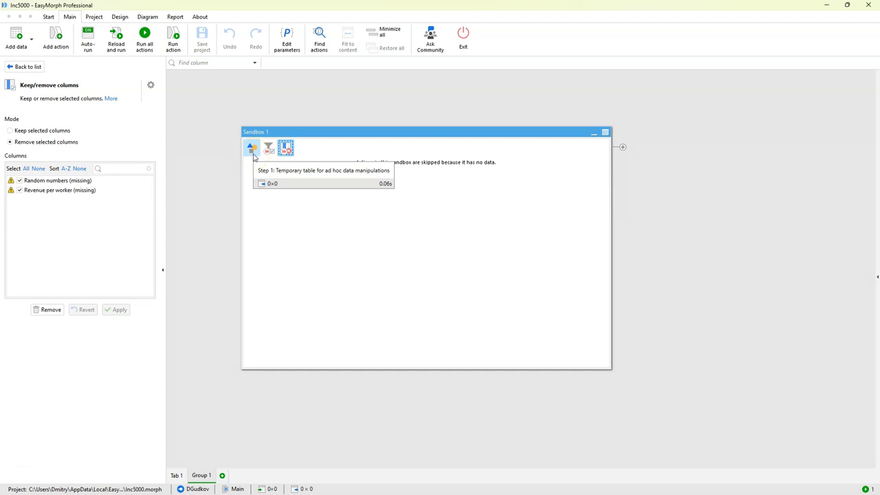
click(268, 148)
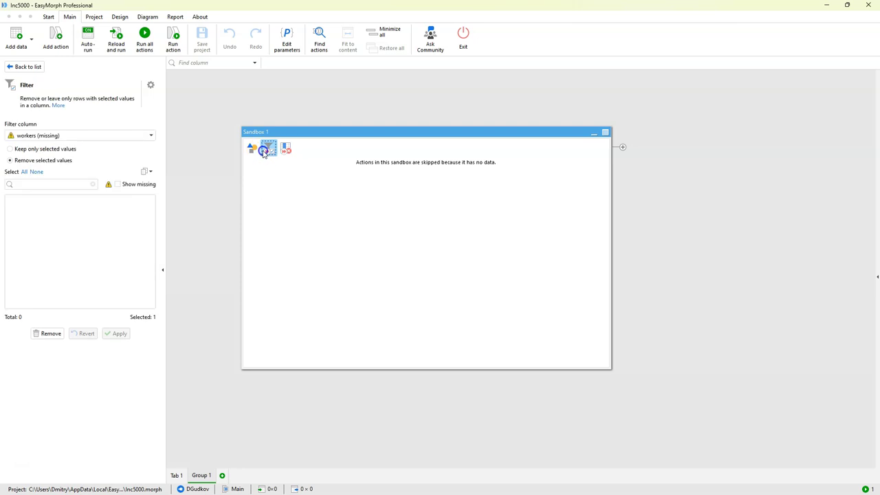
click(286, 149)
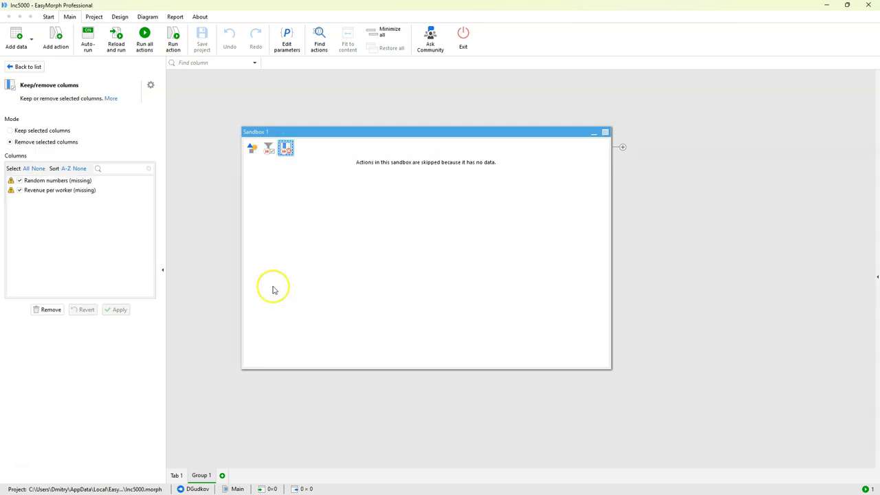
Step: Import the Sandbox 1 dataset file from the Sales folder into the sandbox action of Sandbox 1
click(252, 150)
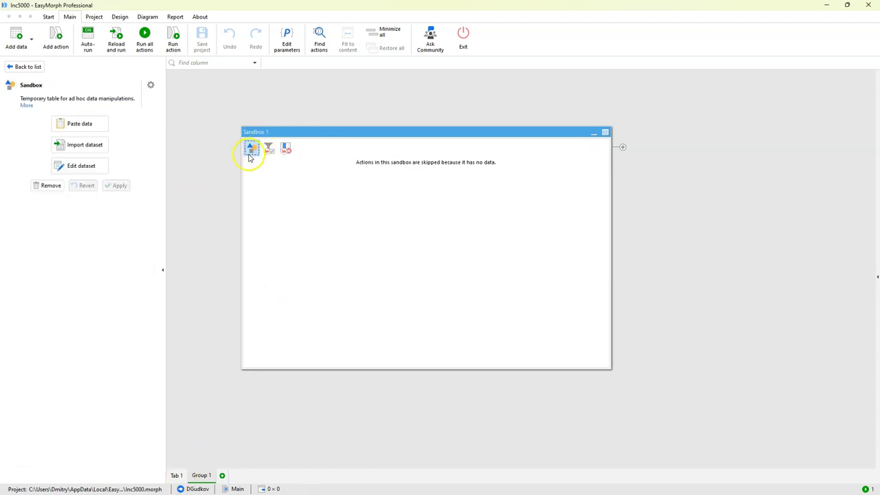
click(85, 145)
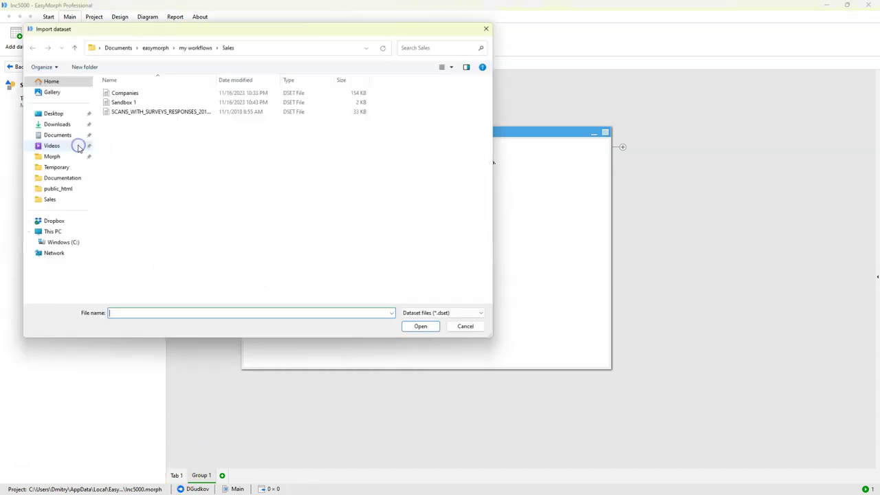
double_click(122, 101)
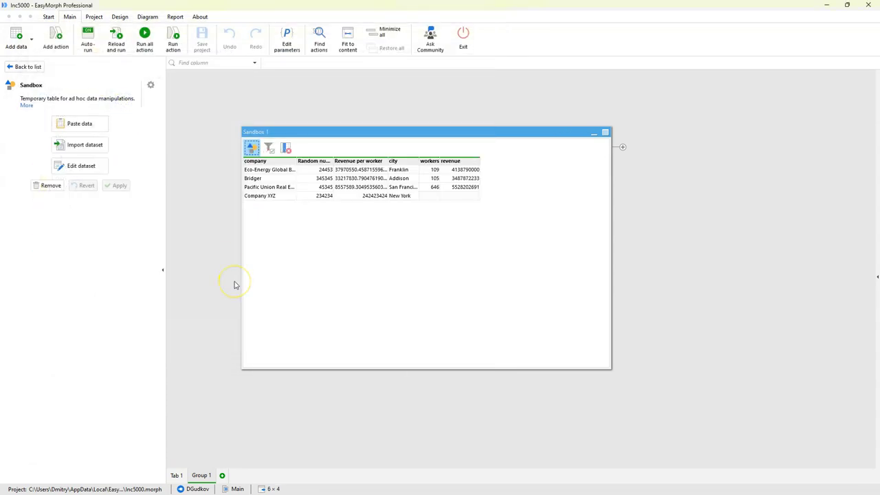
Step: Compare the results of the Filter, Keep/remove columns and Sandbox actions on the imported data
click(269, 147)
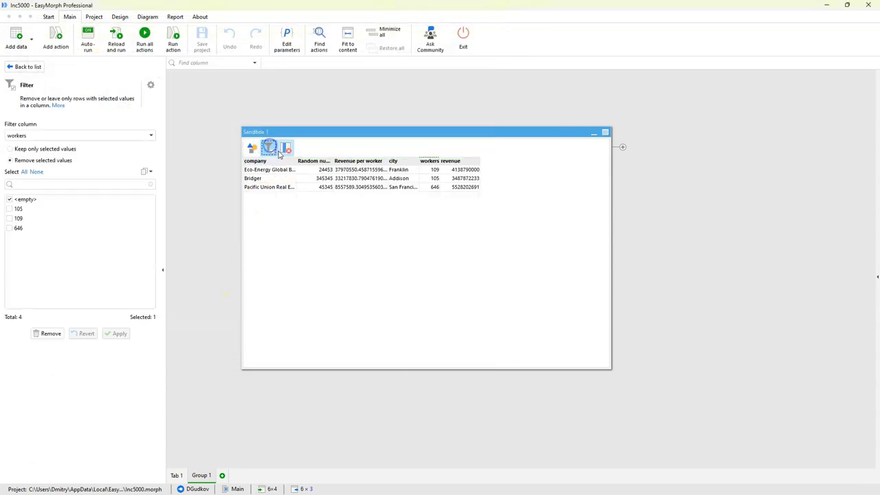
click(286, 148)
click(269, 147)
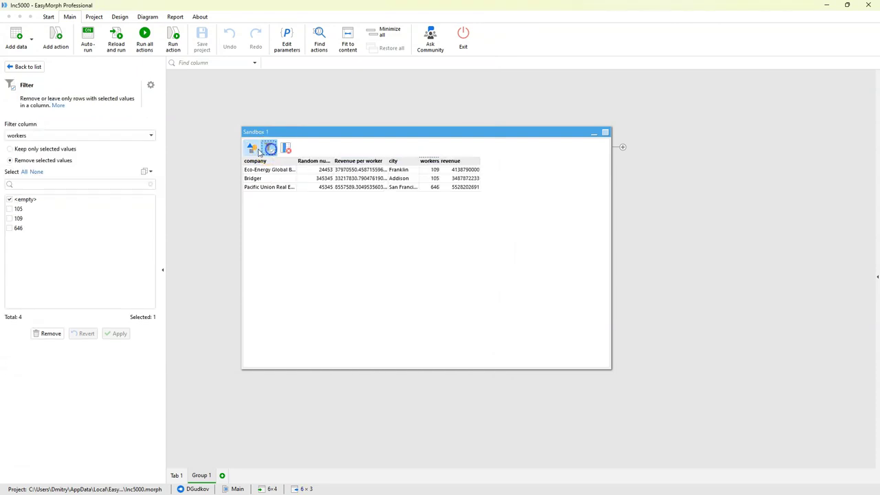
click(252, 148)
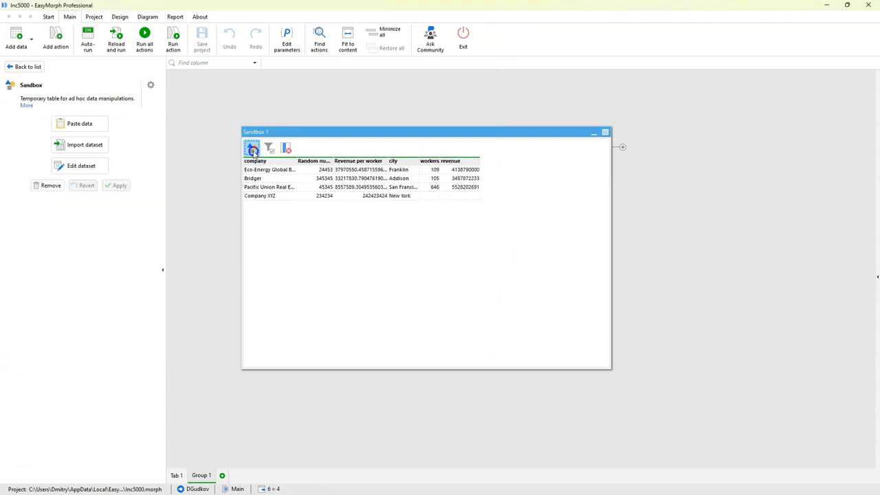
click(343, 221)
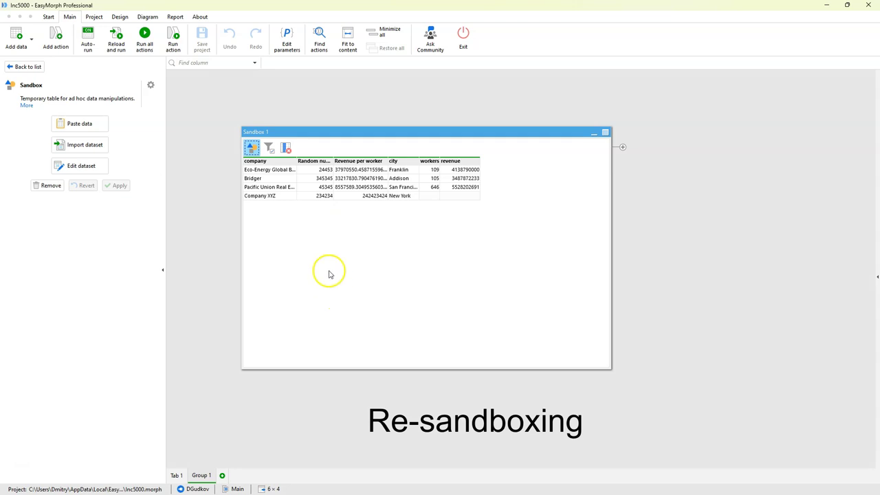
Step: Re-sandbox the Sandbox 1 table at its Keep/remove columns action
click(273, 151)
click(284, 151)
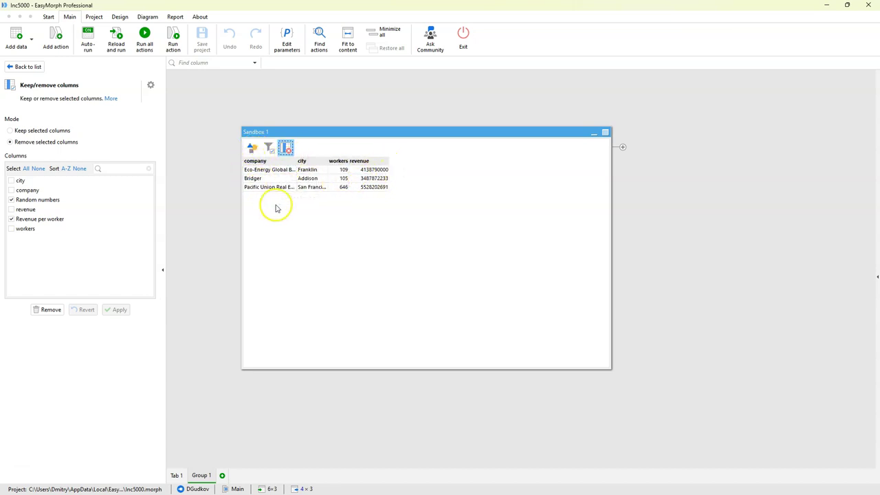
right_click(285, 153)
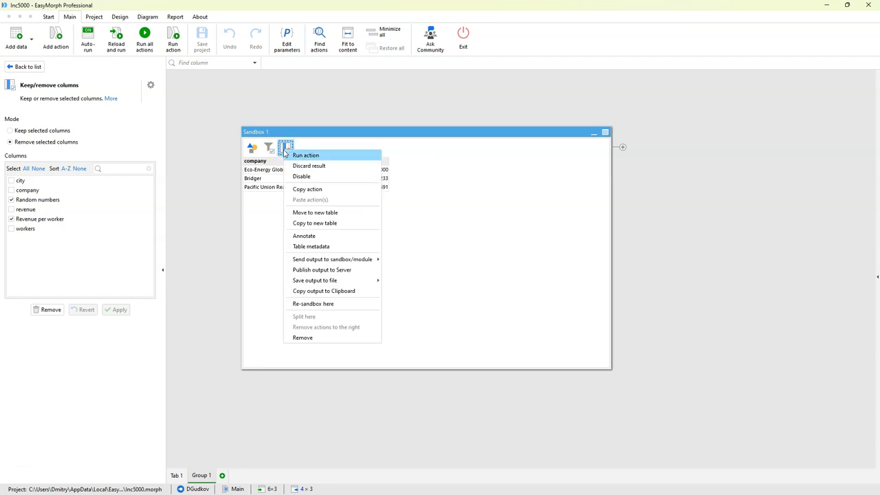
click(306, 304)
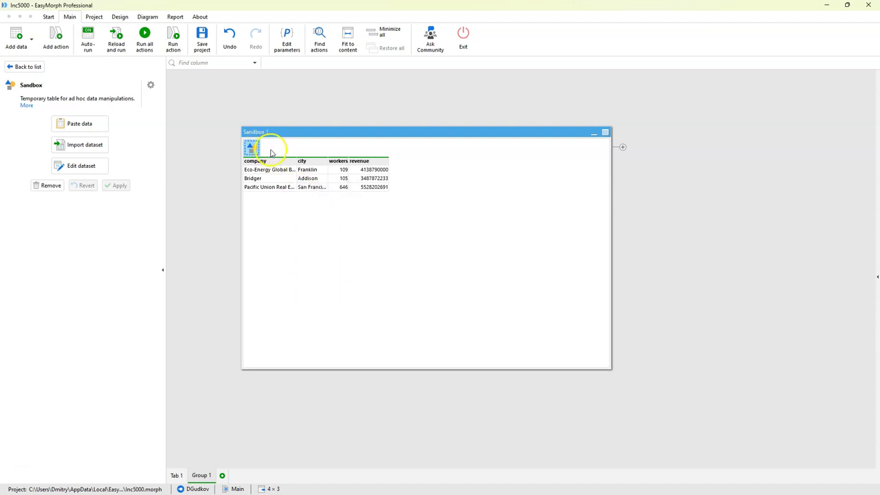
mouse_move(258, 157)
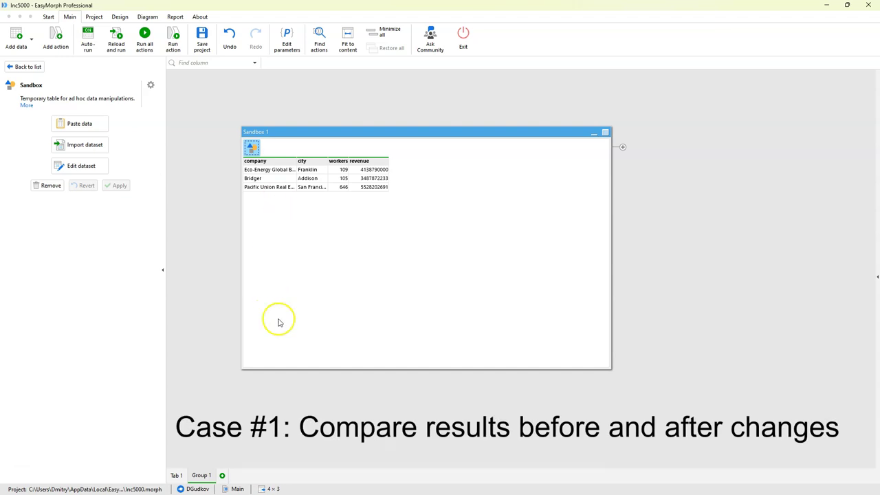
Step: Switch to Tab 1 and spread out the Number of Companies by Industry chart and the Export: Companies by state table
click(176, 478)
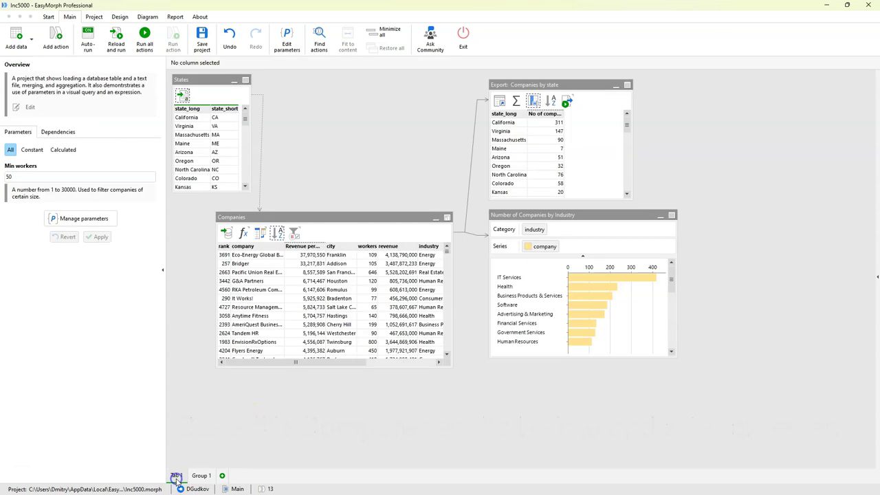
click(525, 219)
drag(525, 218, 558, 257)
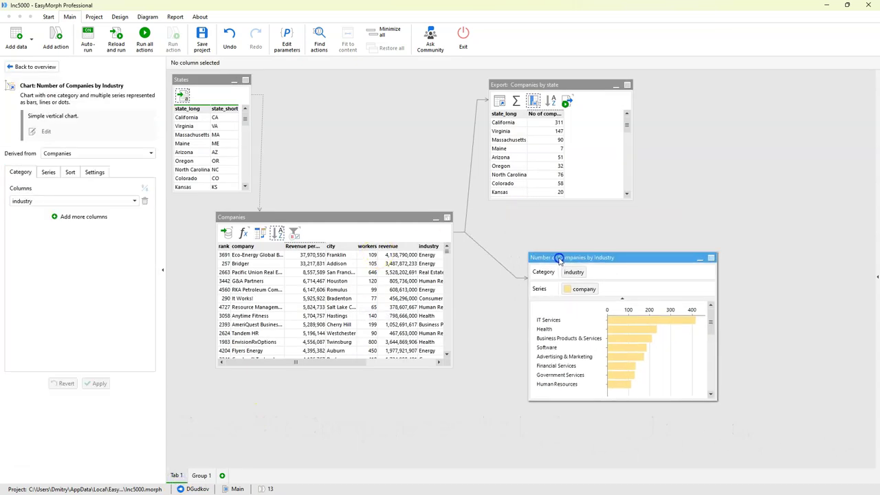
drag(545, 85, 574, 87)
drag(576, 257, 561, 257)
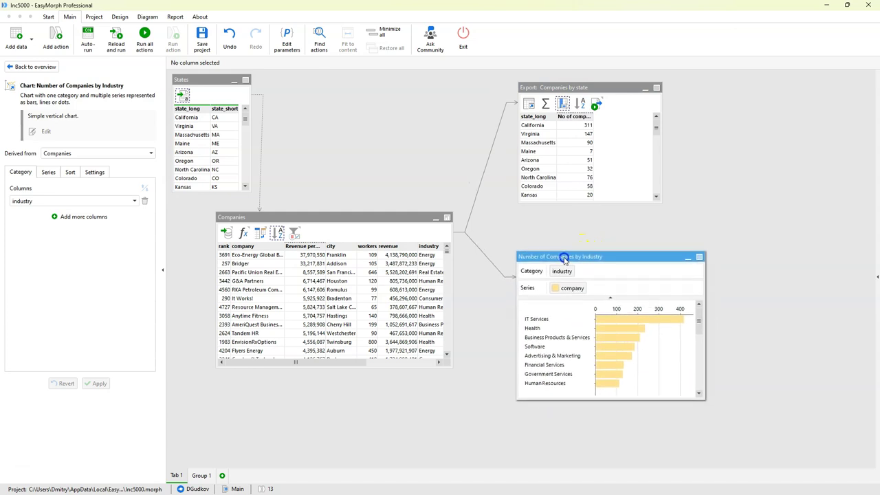
Step: Remove the Export into Excel file action from the Export: Companies by state table and shift the table slightly
right_click(595, 103)
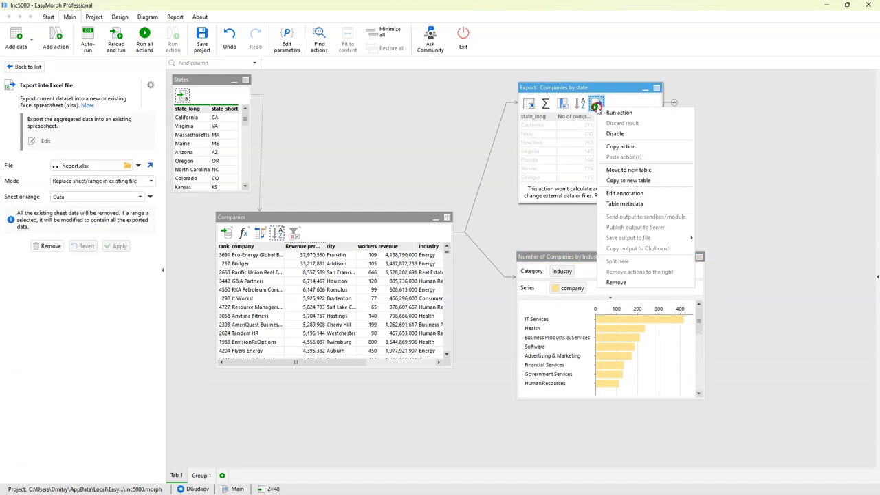
click(616, 281)
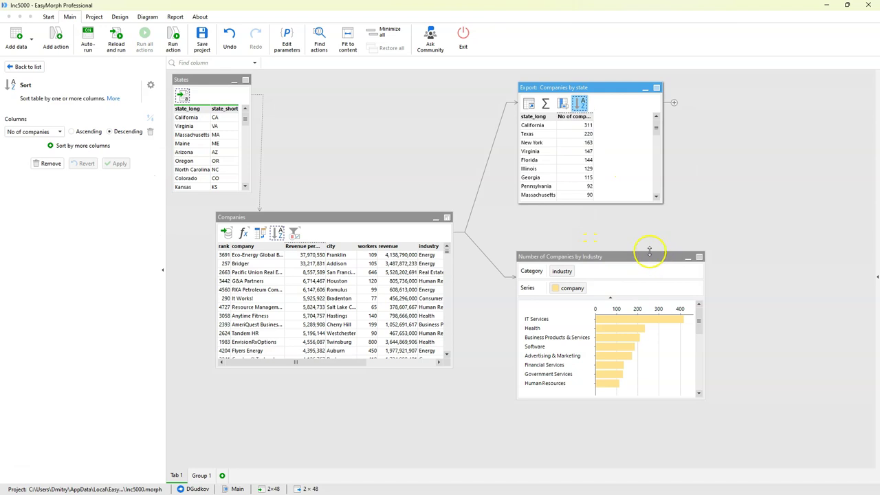
drag(563, 90, 554, 98)
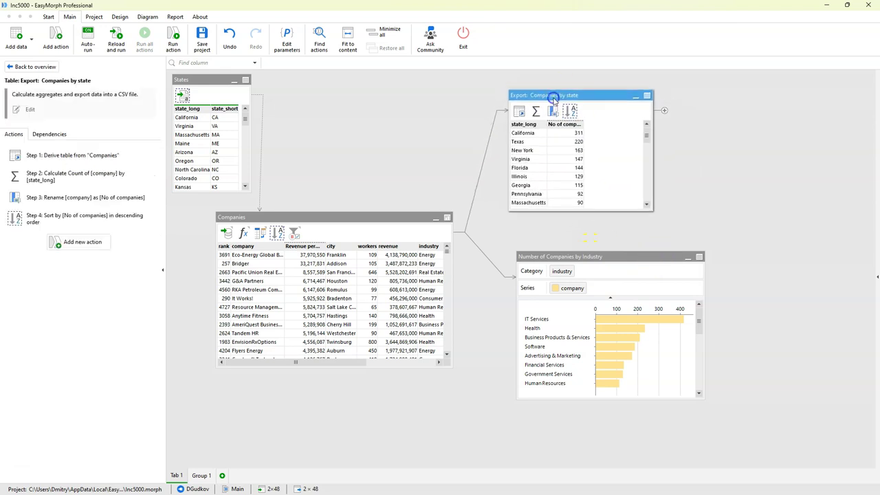
Step: Review the action lists of the Companies table and the Export: Companies by state table derived from it
click(261, 218)
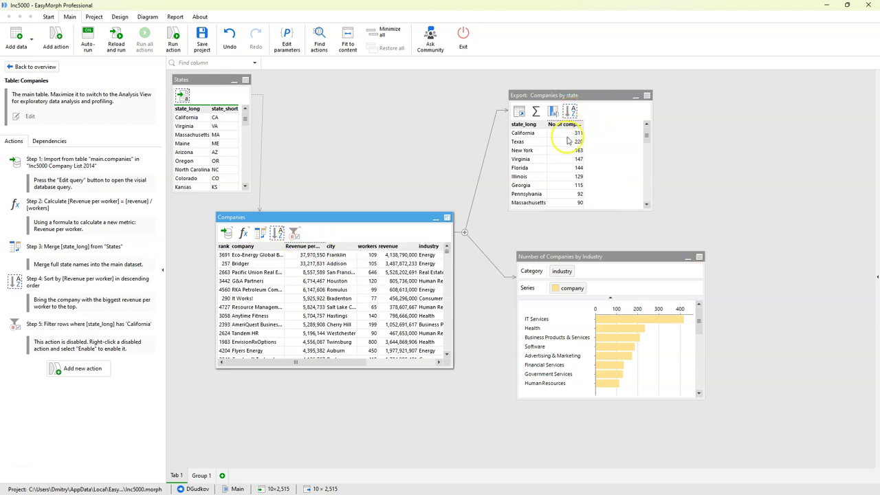
click(402, 219)
click(554, 96)
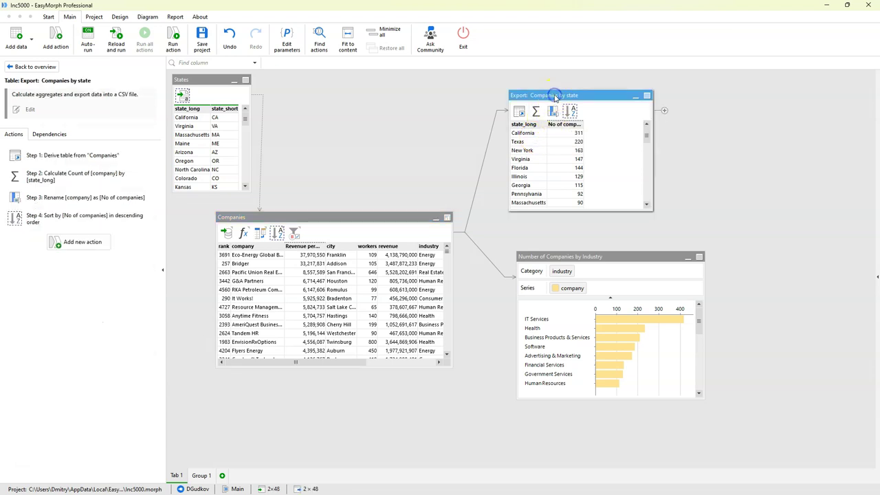
Step: Send the output of the Sort action in Export: Companies by state to a new sandbox, placing it beside that table and enlarging it
click(570, 110)
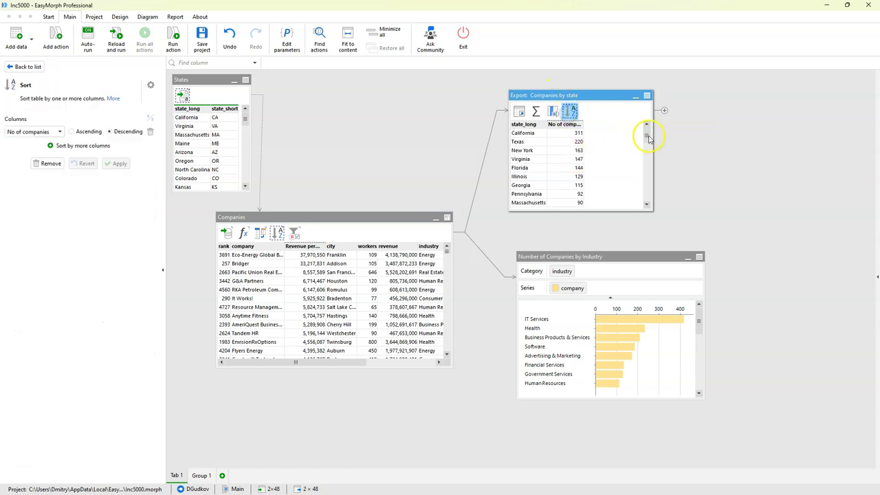
click(571, 115)
right_click(572, 115)
mouse_move(619, 221)
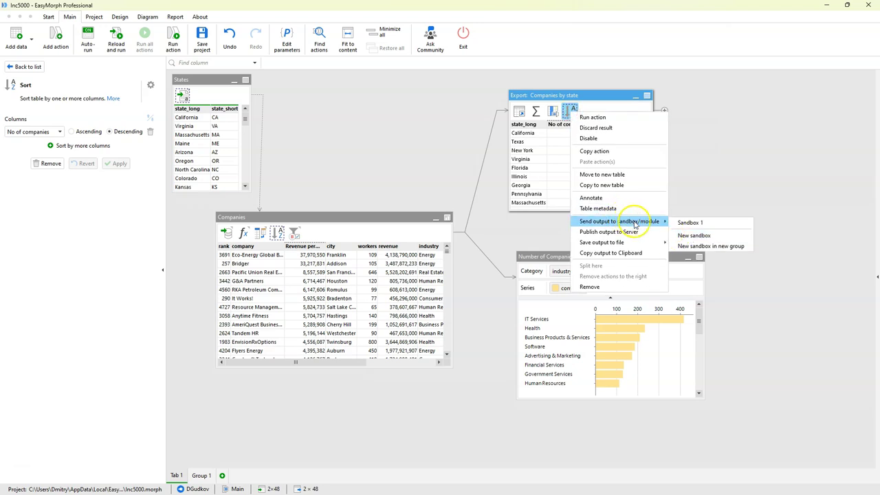
click(695, 235)
drag(369, 85, 733, 107)
drag(764, 219, 775, 277)
Step: Enable the Filter action on the Companies table and set it to remove the selected state_long value California
click(318, 220)
drag(309, 363, 410, 363)
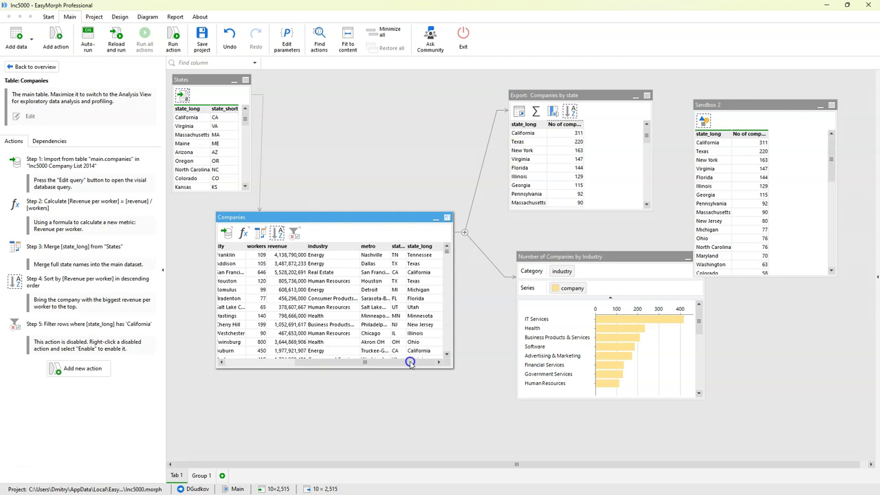
drag(446, 250, 446, 250)
click(293, 234)
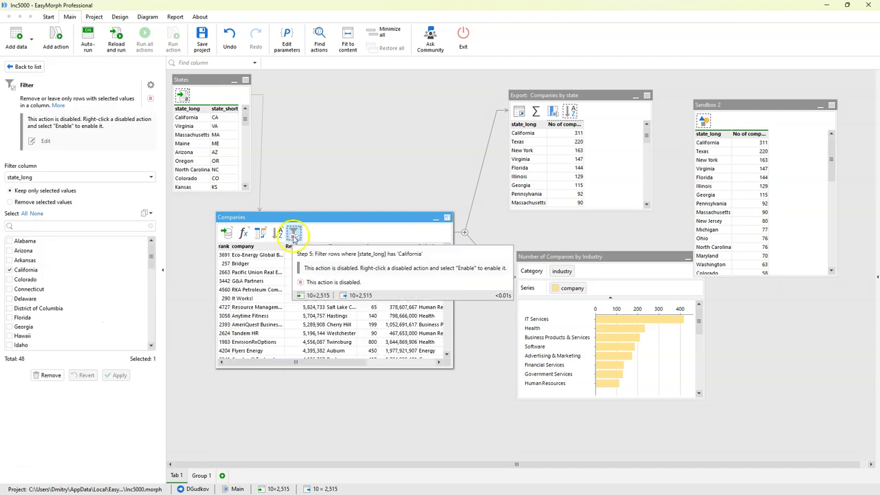
right_click(292, 235)
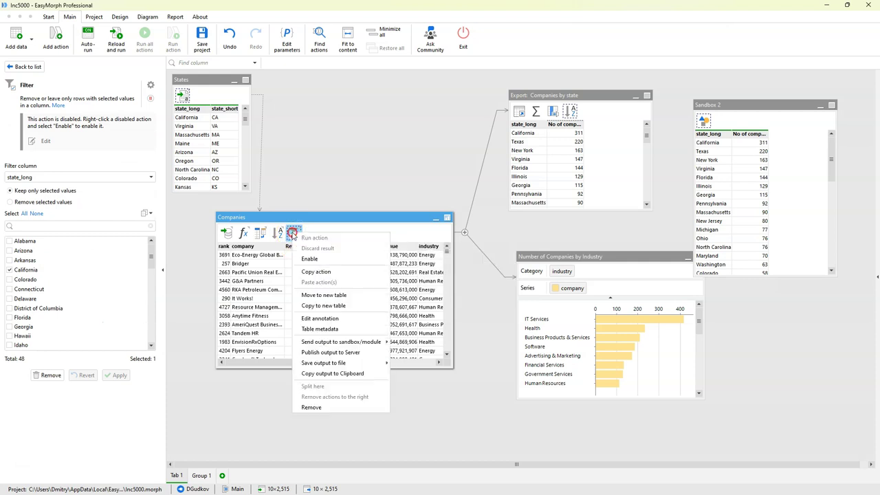
click(316, 258)
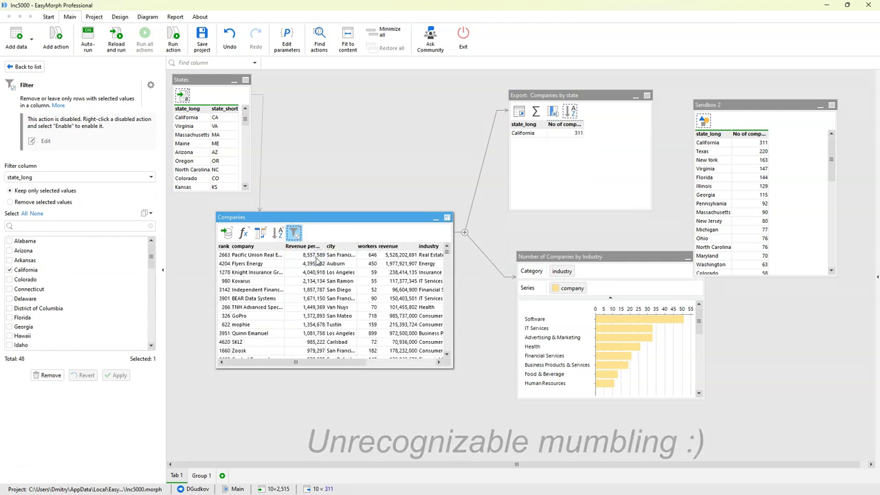
click(50, 201)
click(119, 375)
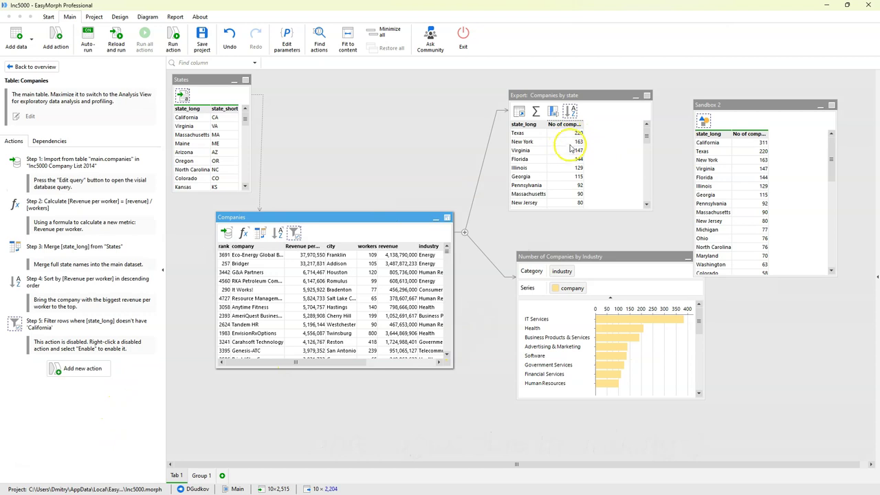
Step: Compare the state rows in the Export: Companies by state table with those in the Sandbox 2 table
click(646, 138)
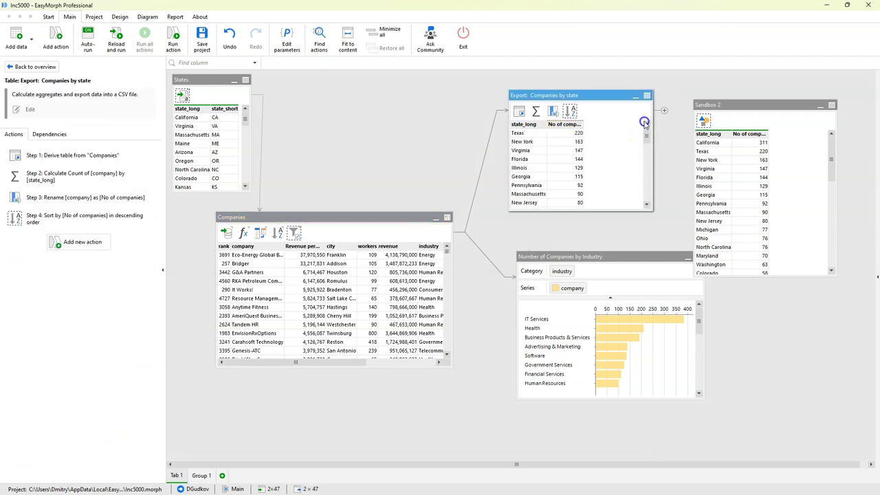
click(581, 102)
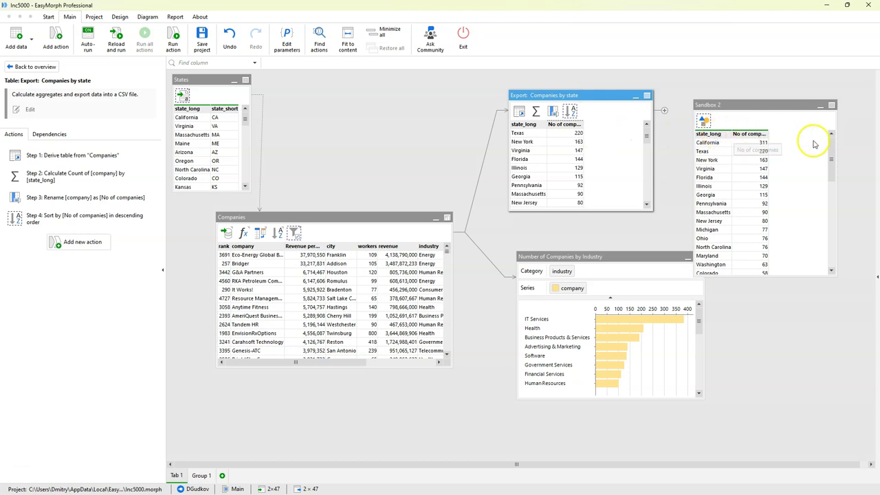
mouse_move(830, 142)
mouse_down()
mouse_move(832, 245)
mouse_move(837, 128)
mouse_up()
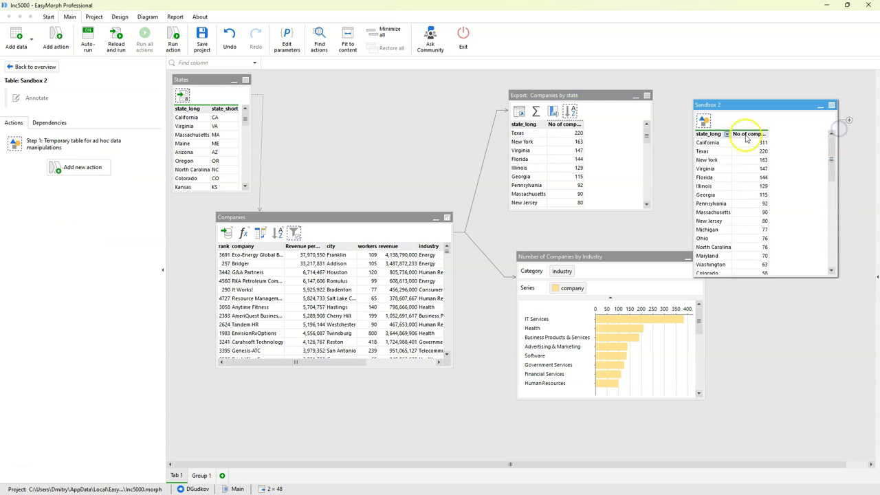
Step: Reload and run the workflow, and move the Sandbox 2 table slightly lower
click(115, 46)
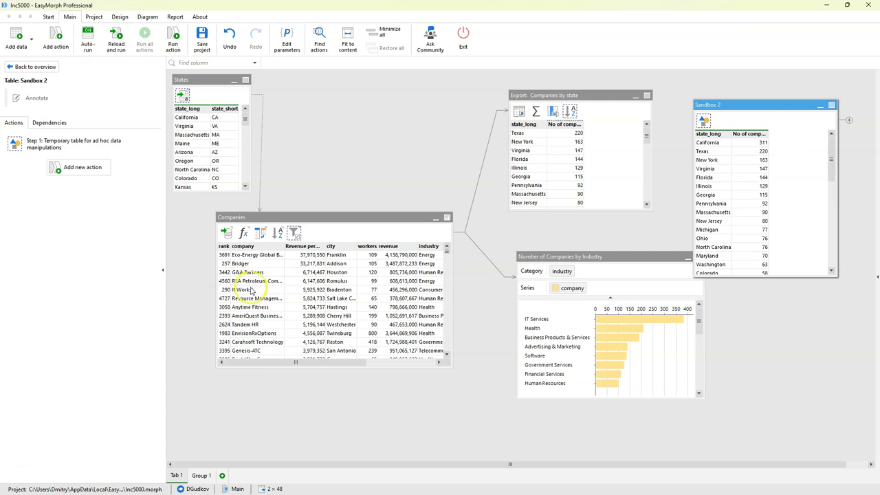
mouse_move(240, 235)
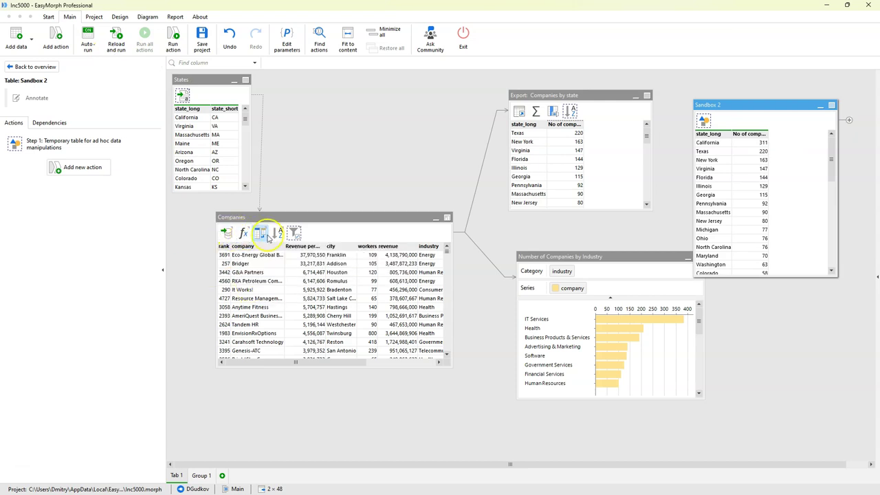
drag(722, 110, 729, 107)
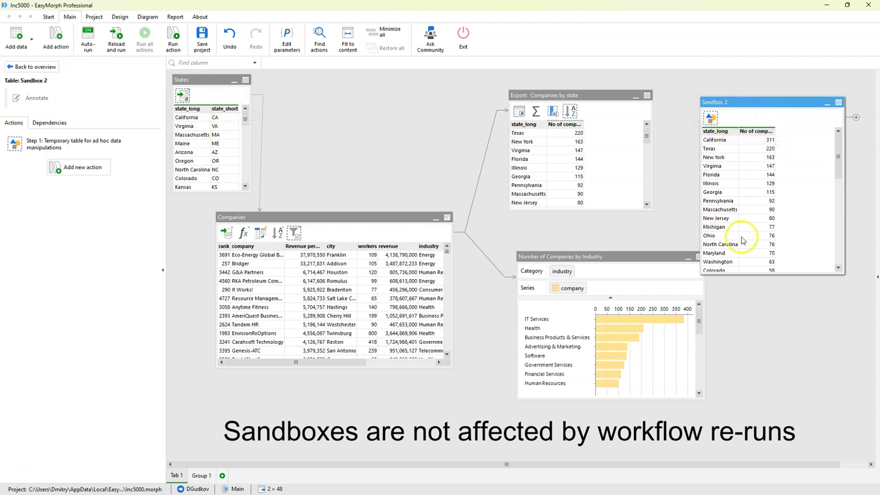
mouse_move(839, 147)
mouse_down()
mouse_move(838, 247)
mouse_move(840, 141)
mouse_up()
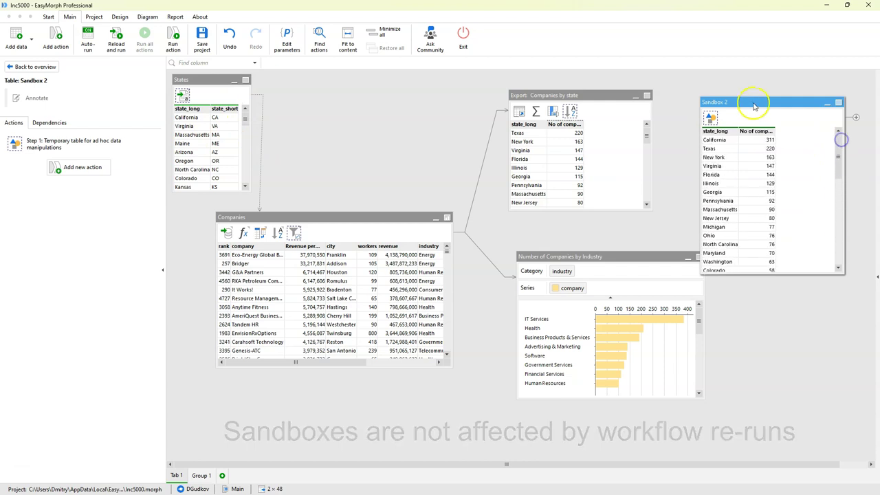
drag(753, 98, 747, 130)
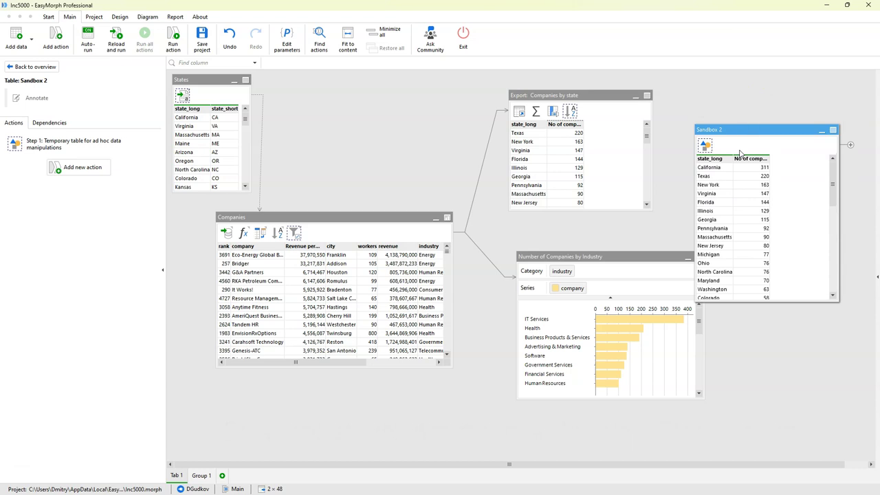
drag(727, 130, 731, 132)
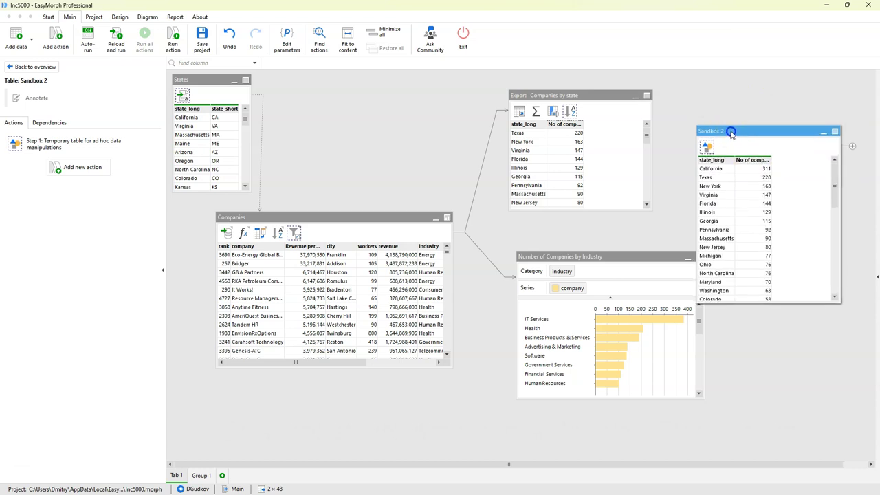
Step: Add a Compare tables action to Sandbox 2 with Export: Companies by state as the other table
click(57, 42)
text(compare)
drag(74, 146, 728, 187)
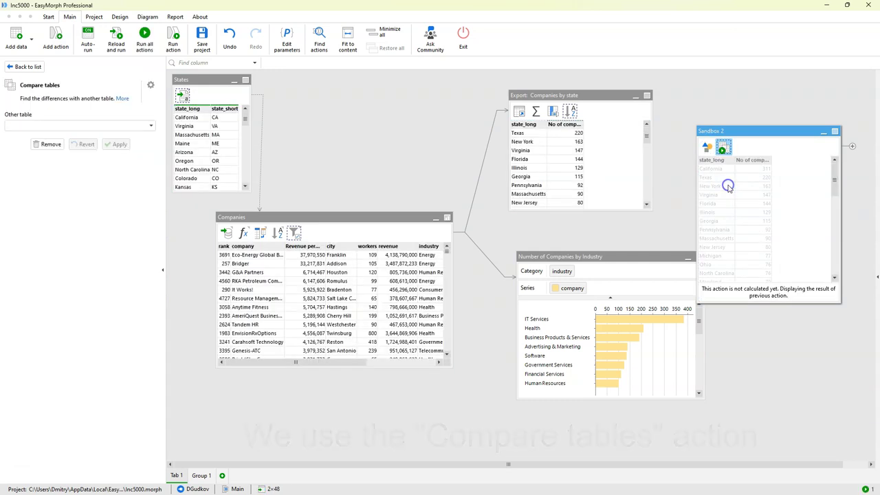
click(18, 127)
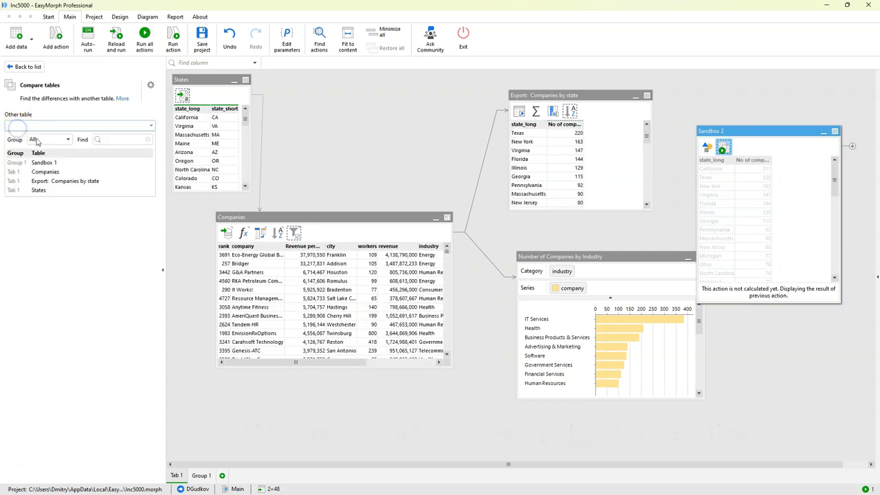
click(59, 181)
click(115, 145)
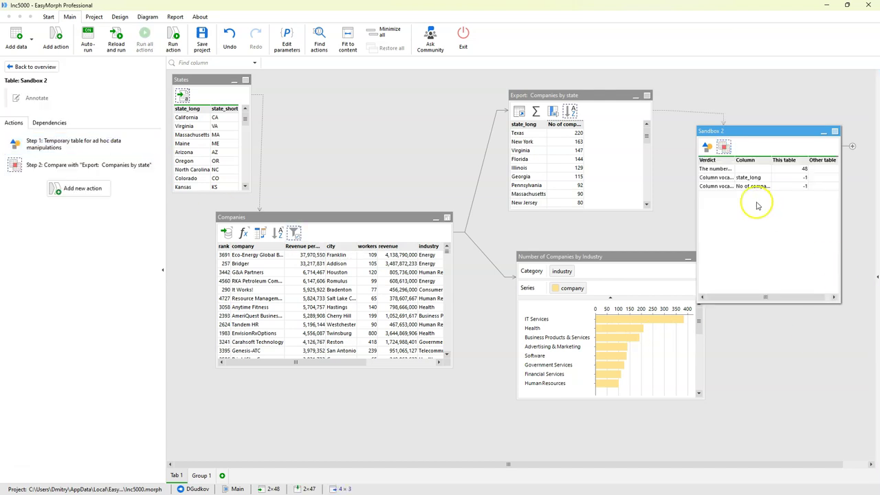
Step: Examine the differences listed by the Compare tables action, checking them against the Sandbox 2 source data and the Export: Companies by state table
mouse_move(737, 298)
mouse_down()
mouse_move(772, 298)
mouse_move(737, 301)
mouse_up()
click(706, 147)
click(575, 96)
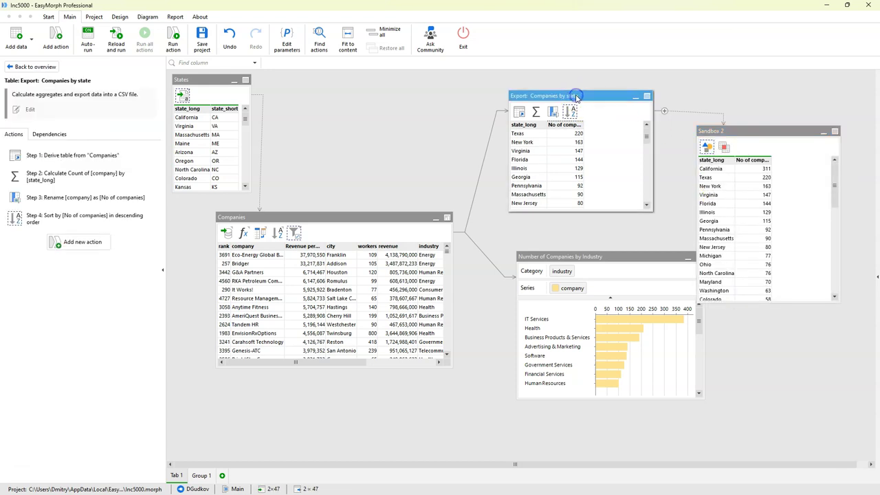
click(708, 150)
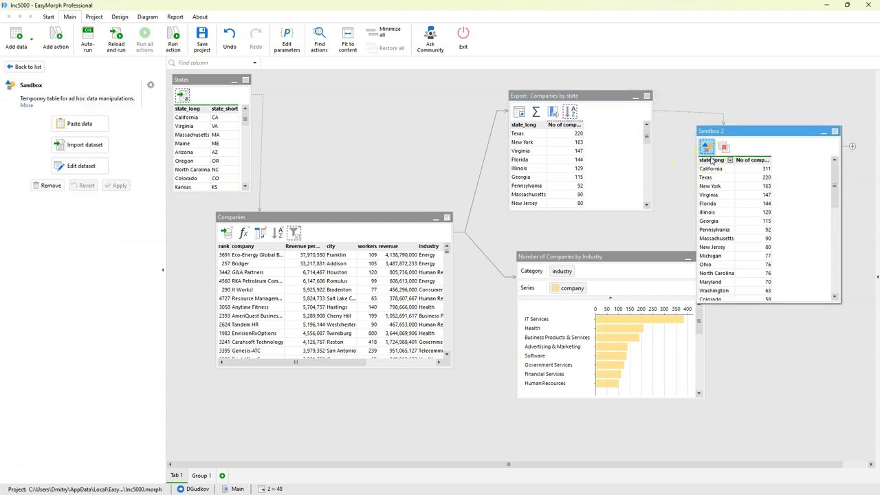
click(712, 170)
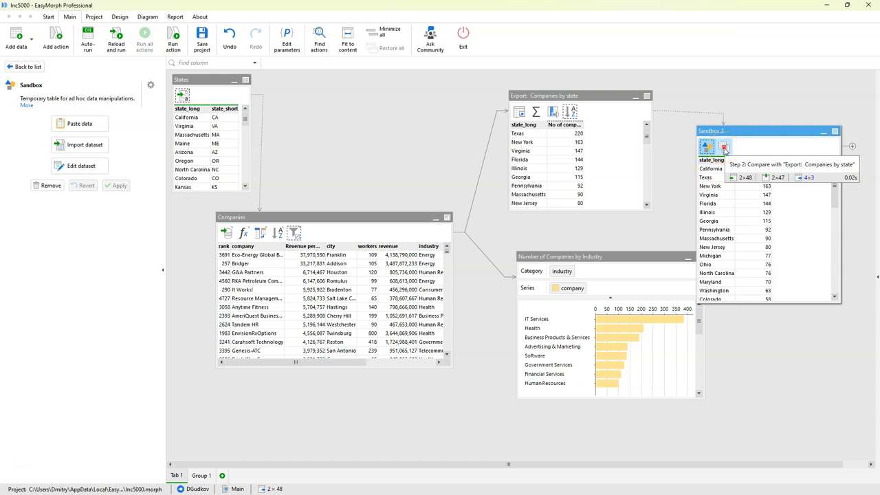
click(723, 149)
click(790, 298)
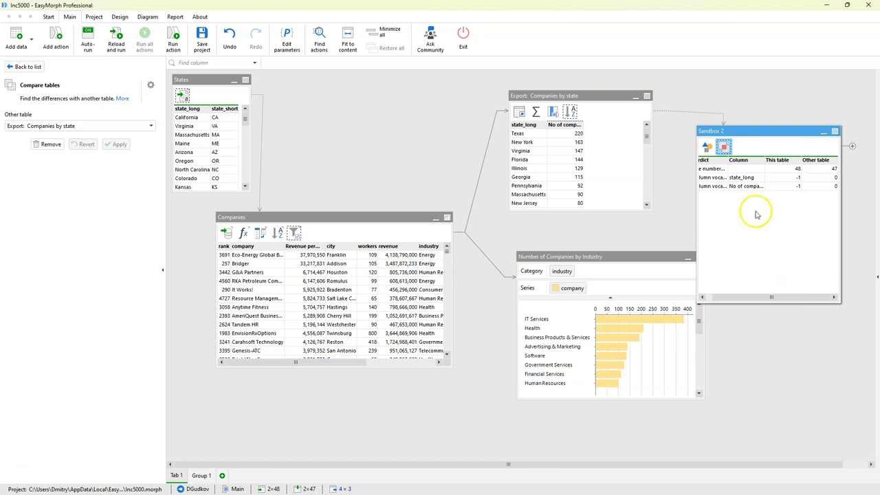
click(748, 301)
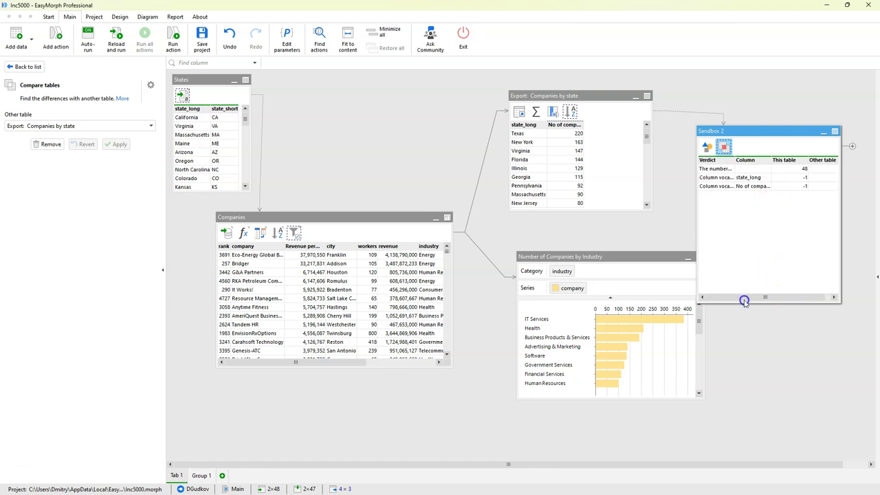
click(791, 298)
click(748, 299)
Step: Disable the Filter action on the Companies table
click(295, 235)
right_click(295, 235)
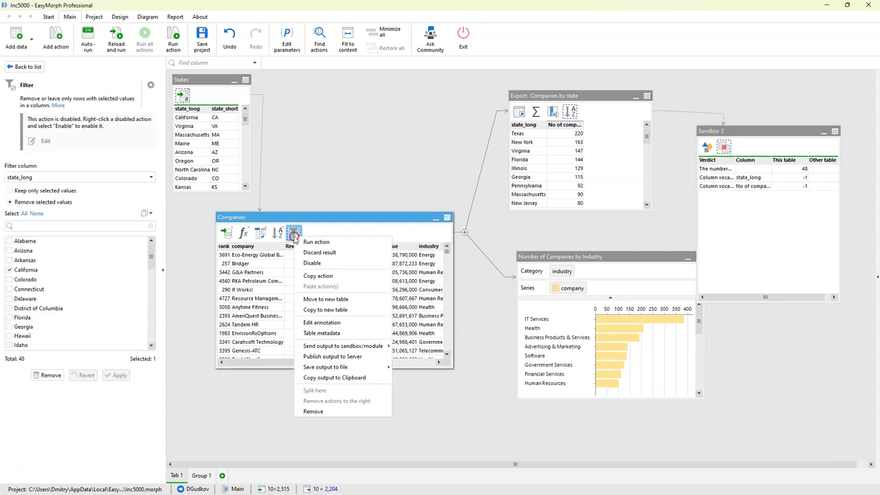
click(311, 263)
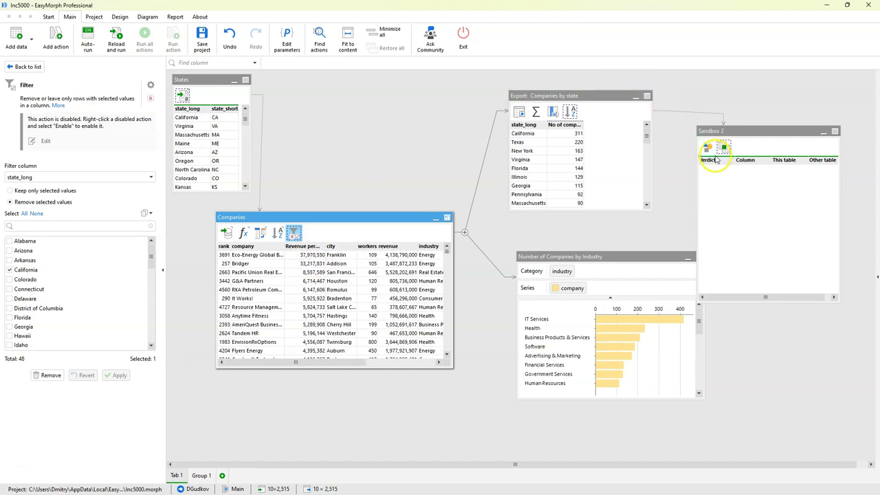
mouse_move(294, 237)
Step: Recheck the Export: Companies by state table and the results of the Sandbox and Compare tables actions in Sandbox 2
click(570, 97)
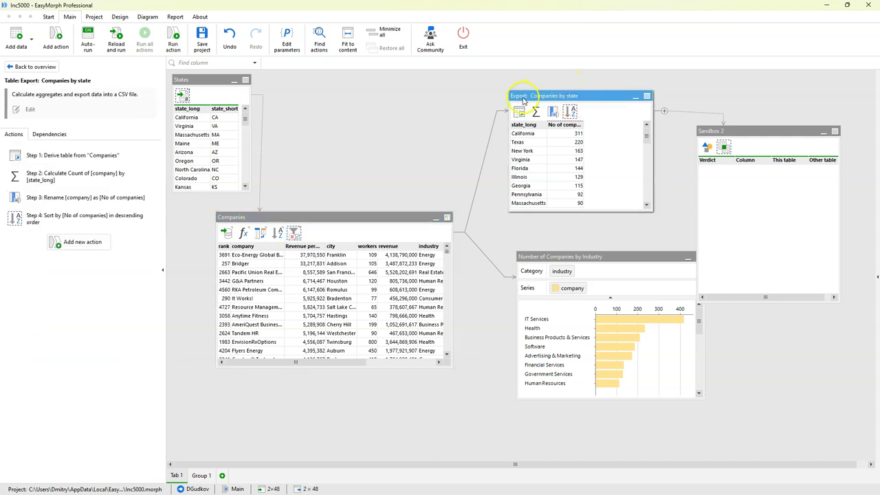
mouse_move(572, 117)
click(707, 153)
click(721, 148)
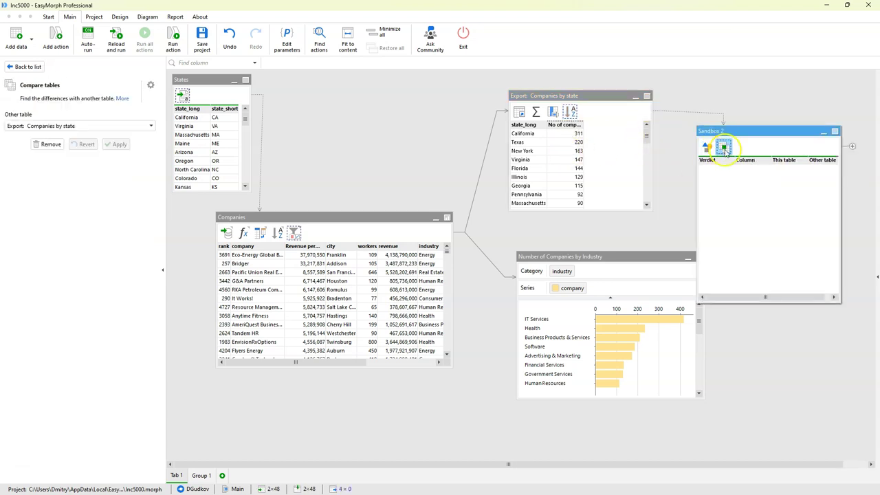
drag(755, 298, 727, 299)
click(707, 150)
click(721, 148)
Step: Remove the Sandbox 2 table from Tab 1
drag(731, 131, 749, 118)
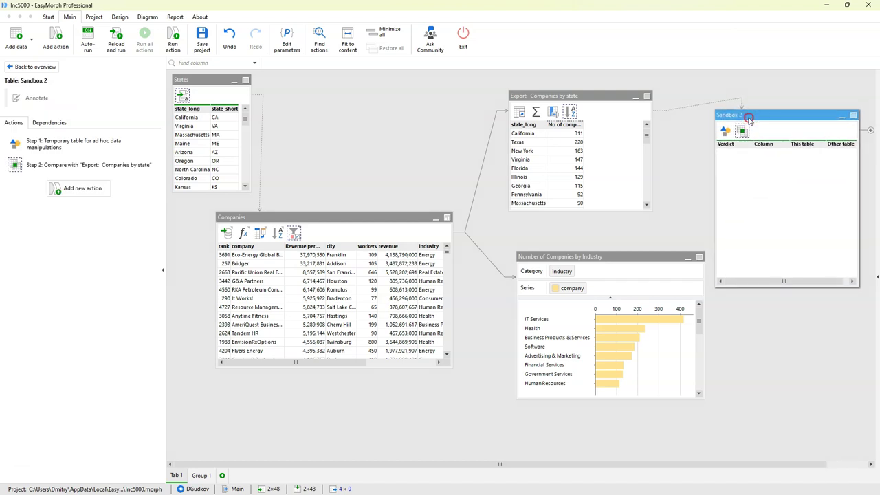
right_click(749, 118)
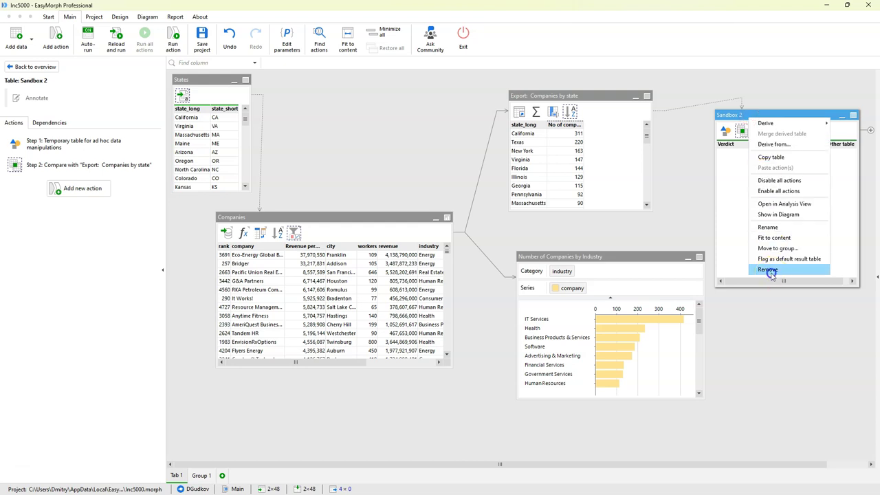
click(768, 269)
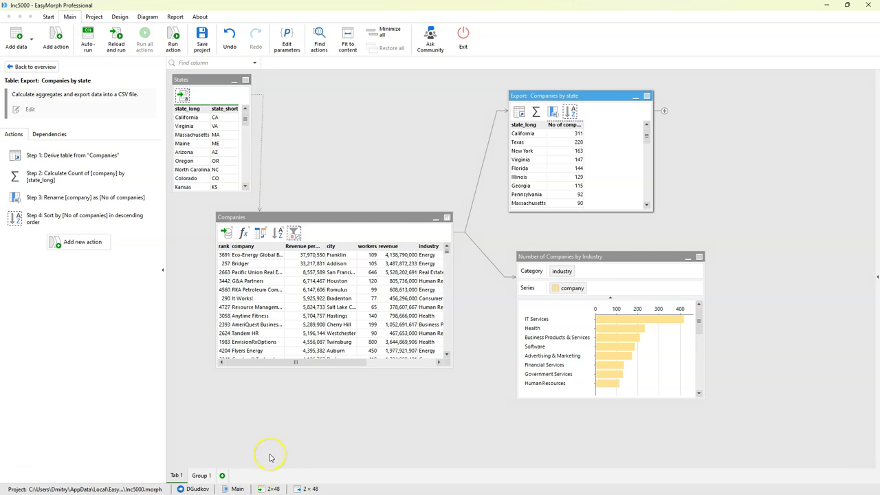
Step: Switch to Group 1, reduce the height of the Sandbox 1 table and reposition it to free space beside it
click(199, 475)
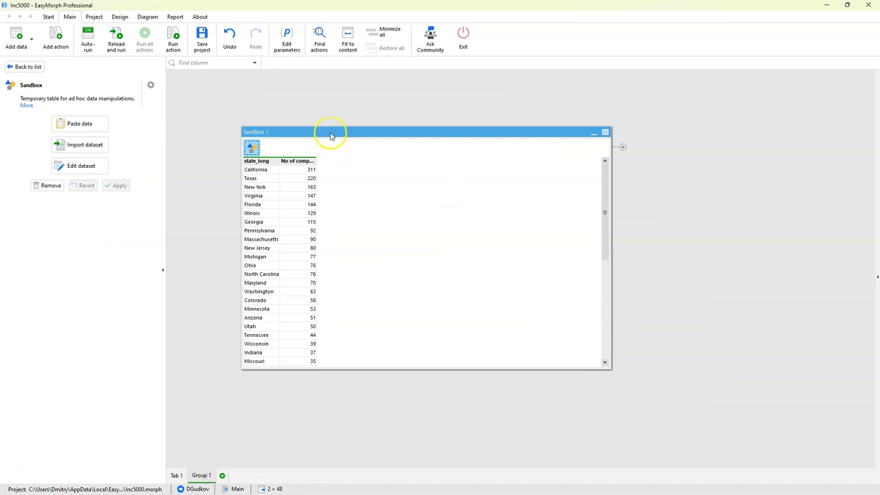
drag(330, 130, 312, 136)
drag(403, 370, 401, 243)
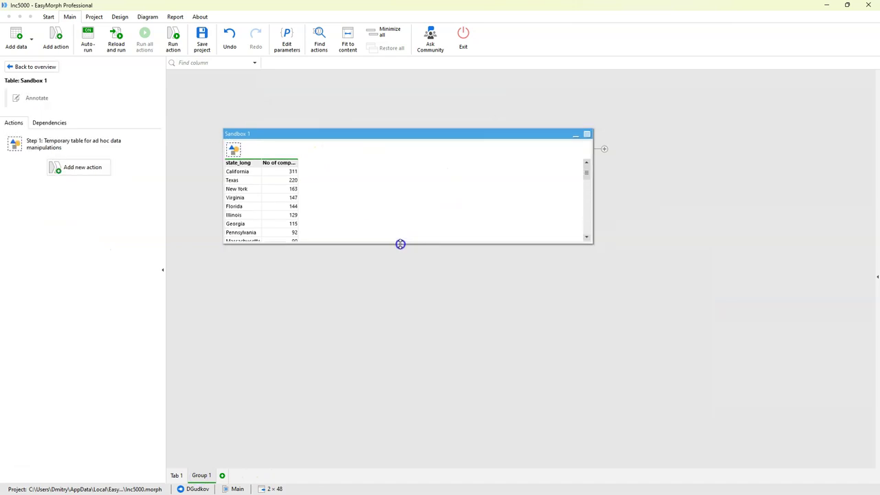
drag(384, 139, 356, 143)
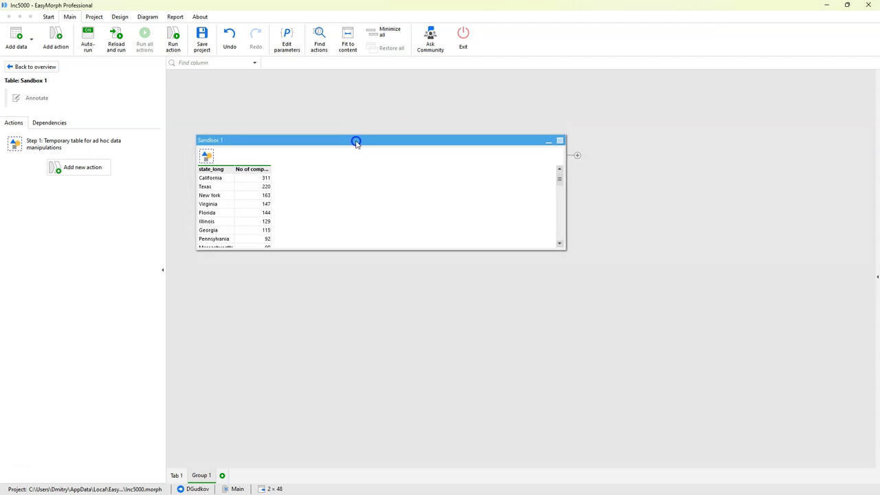
Step: Derive a table from Sandbox 1, narrow it and place it to the lower right of the source table
click(577, 155)
click(589, 164)
drag(602, 143, 628, 158)
drag(824, 177, 772, 180)
drag(670, 153, 689, 179)
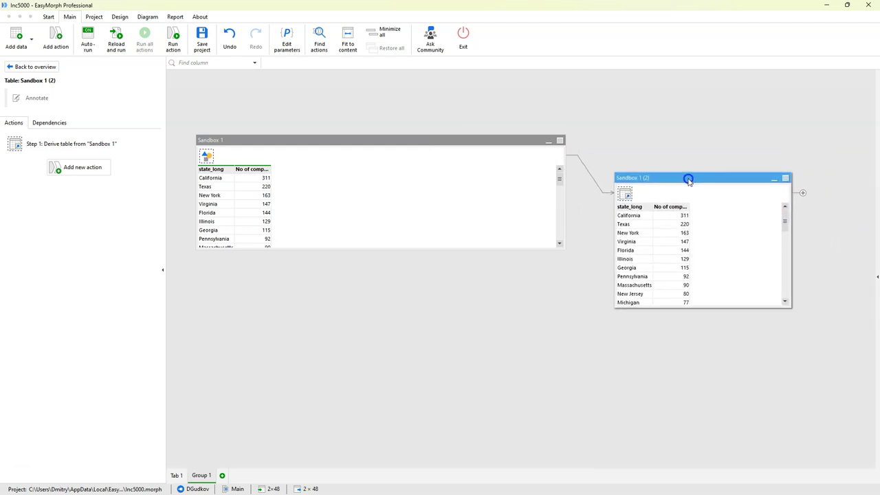
Step: Make the table derived from Sandbox 1 run only if the source table is NOT empty, and slightly shorten and reposition it
click(643, 177)
click(624, 197)
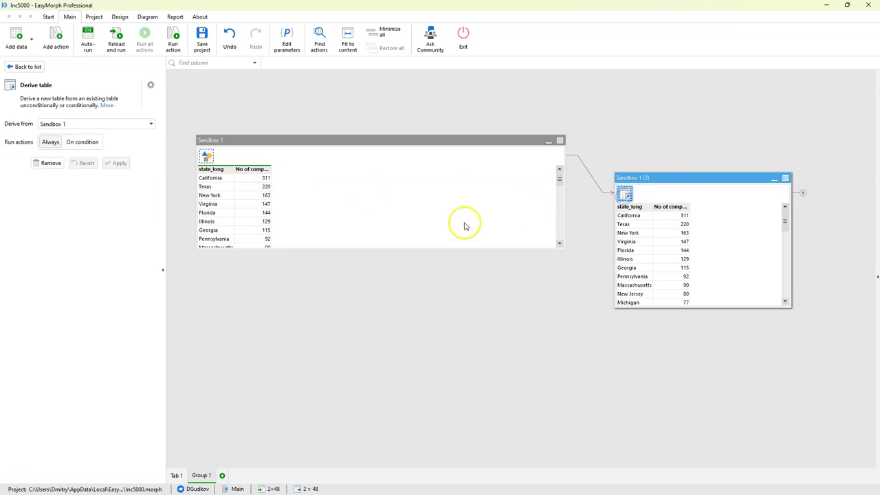
click(74, 142)
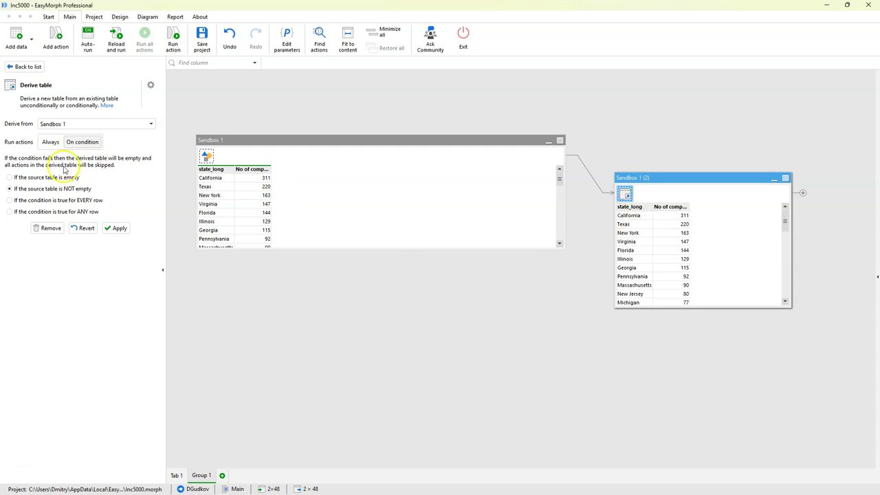
click(116, 227)
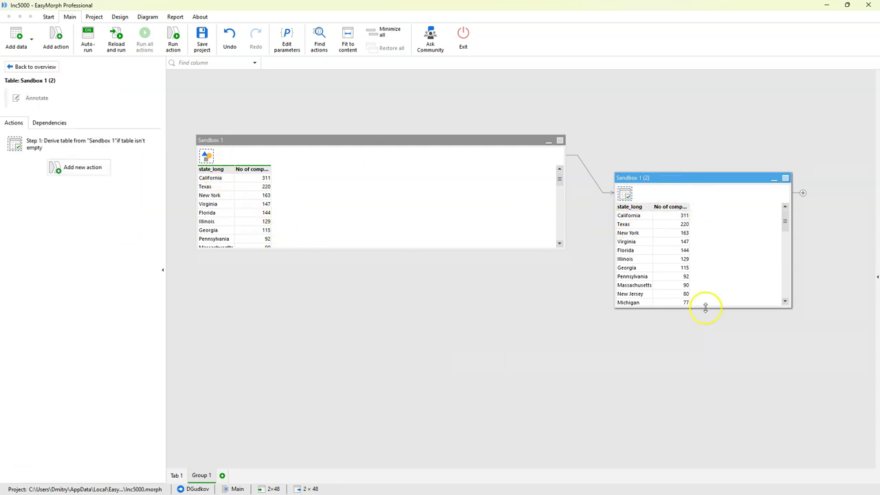
drag(705, 308, 710, 290)
drag(662, 179, 664, 186)
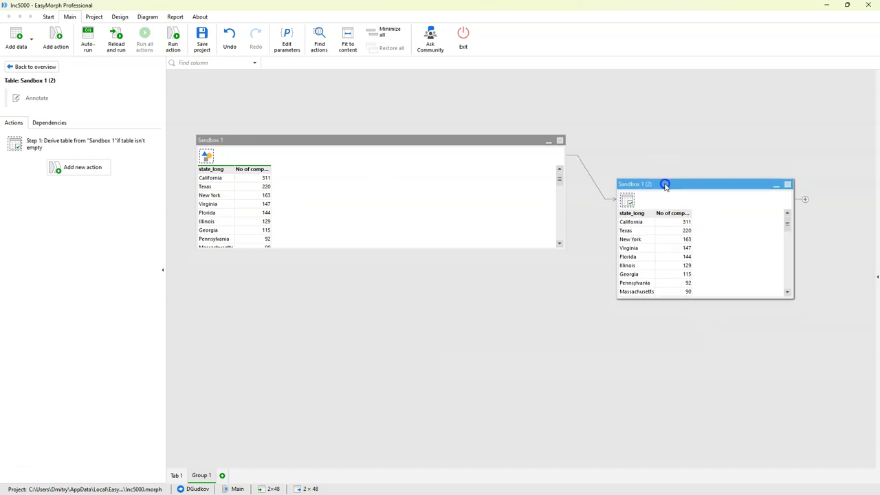
Step: Add an Export dataset action to the derived table Sandbox 1 (2), targeting and replacing the Sandbox 1 dataset file, and apply it
click(58, 49)
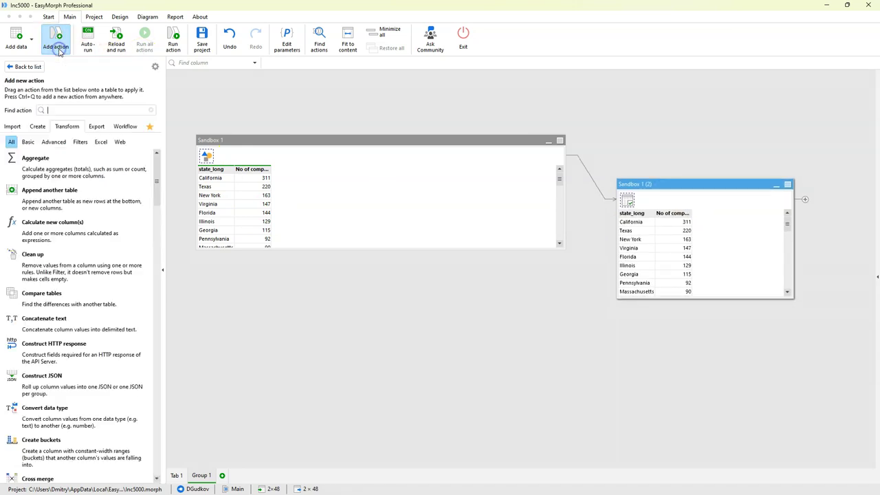
click(71, 109)
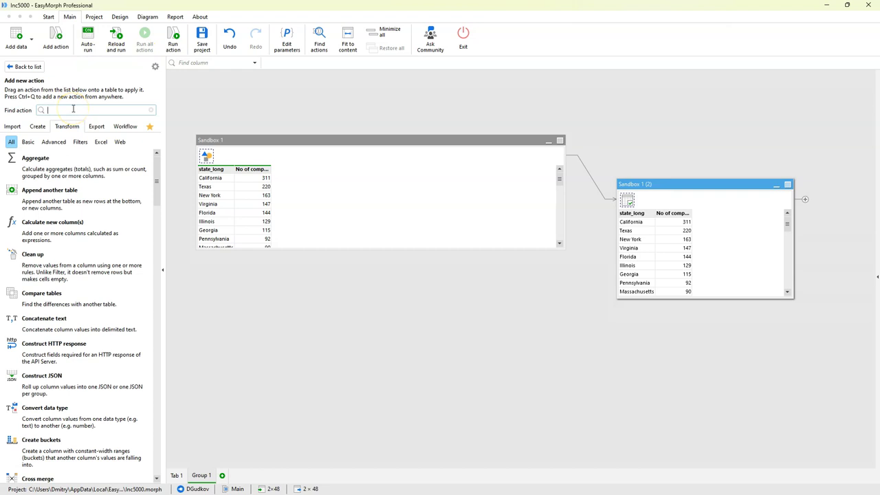
text(export)
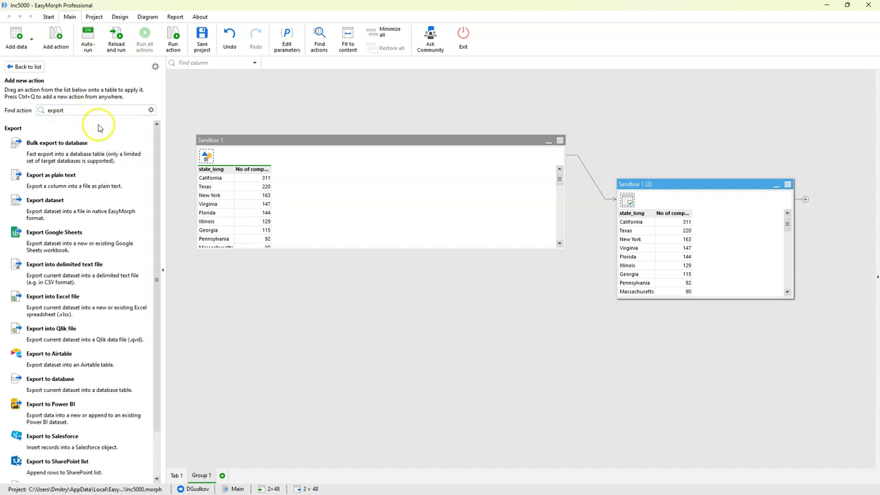
drag(77, 204, 646, 234)
click(127, 146)
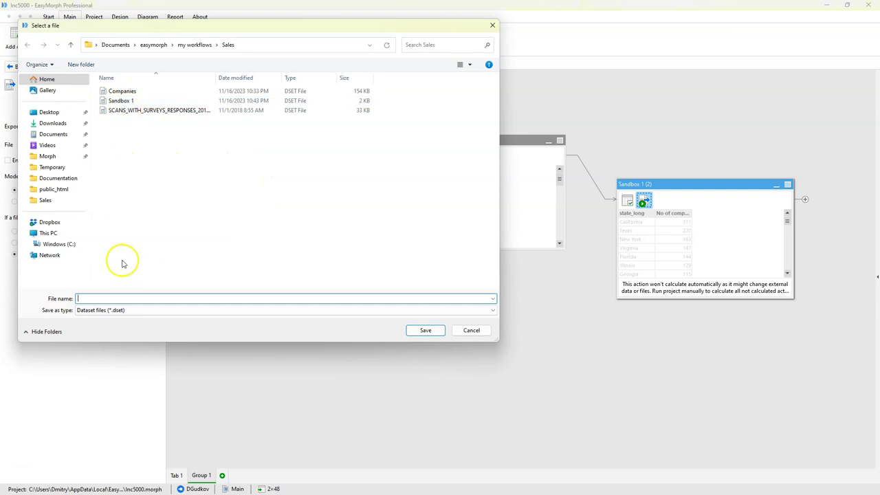
double_click(120, 100)
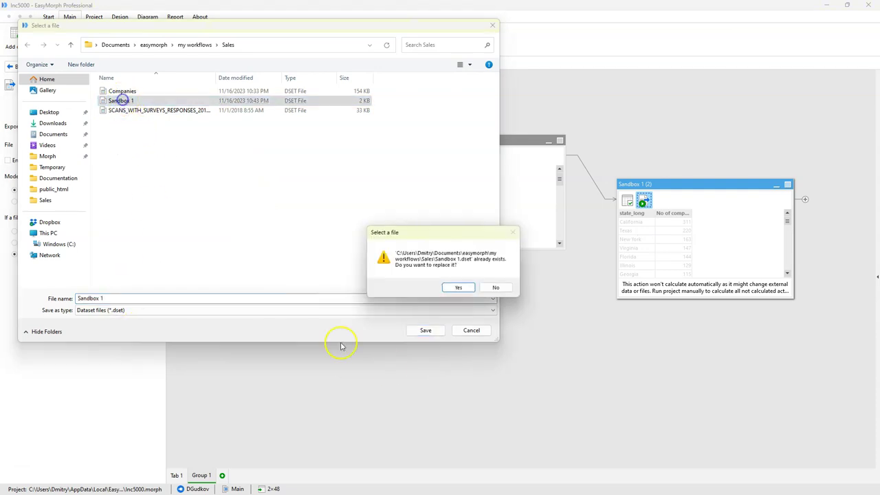
click(455, 288)
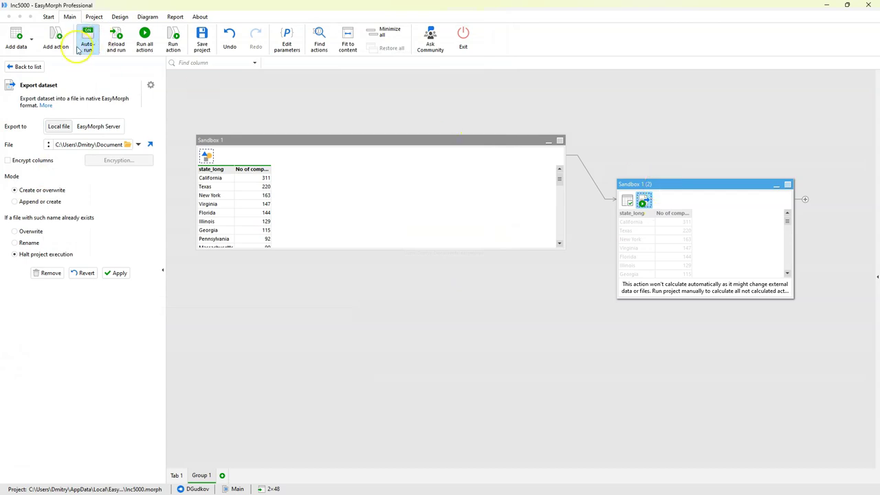
click(55, 39)
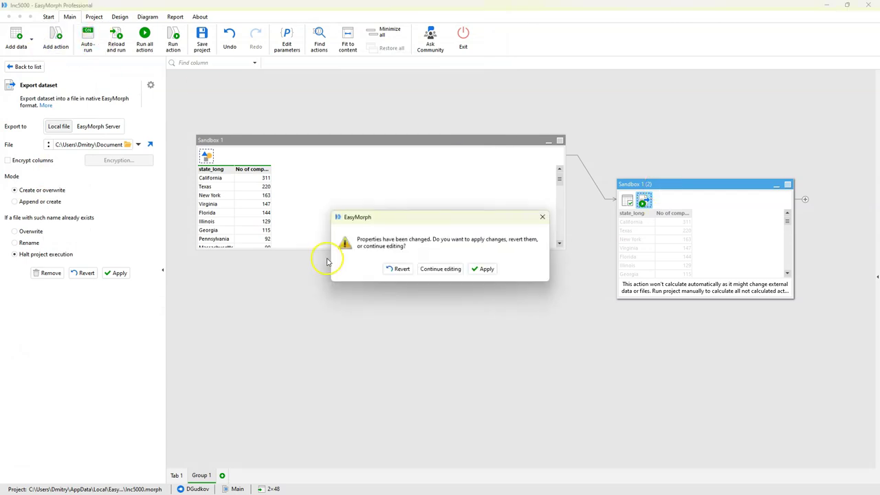
click(484, 269)
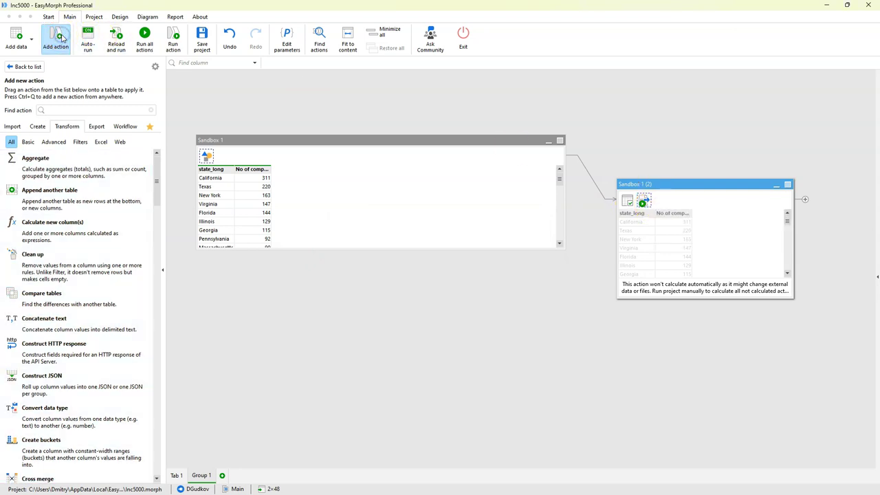
Step: Add a Send email action to the end of the derived table and choose the easymorph.com personal mailbox connector
click(68, 112)
text(xd)
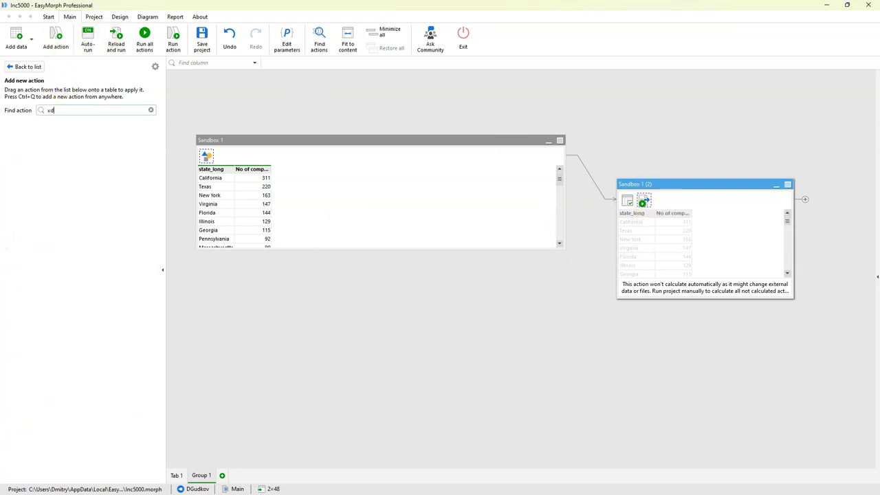
text(end em)
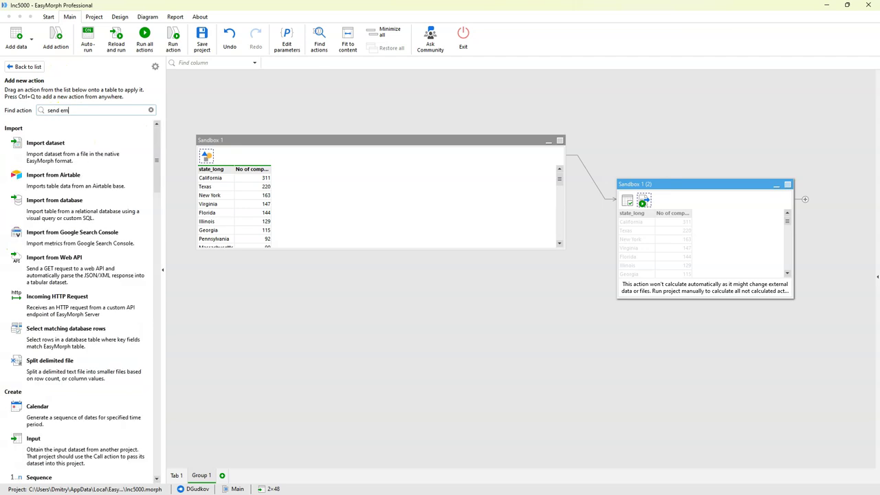
drag(40, 153, 676, 249)
click(88, 122)
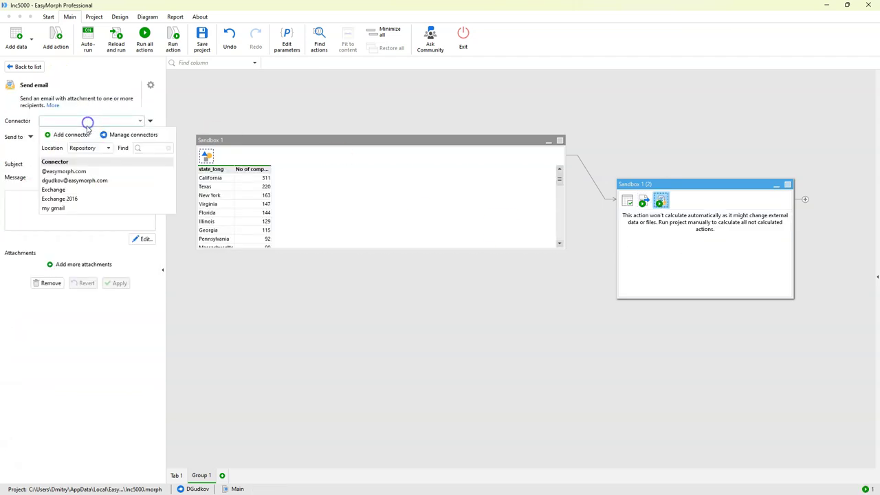
click(84, 180)
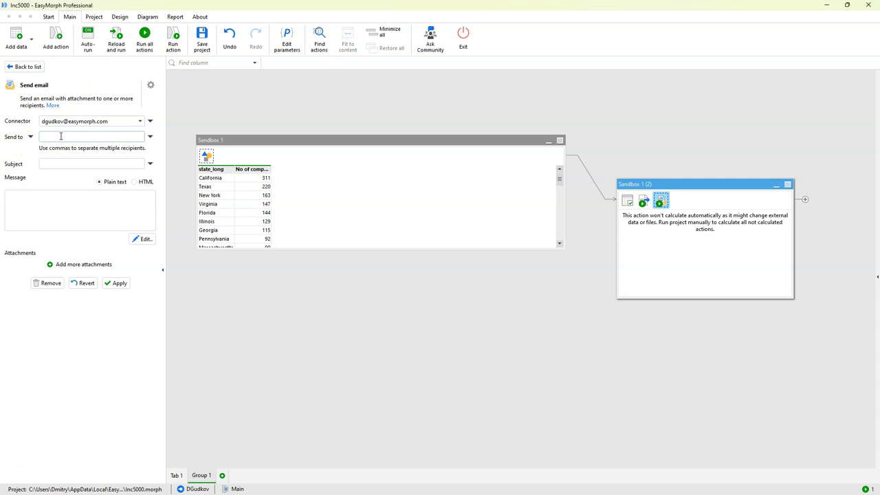
Step: Attach the exported Sandbox 1 dataset file to the email and enter the recipient's e-mail address
click(85, 264)
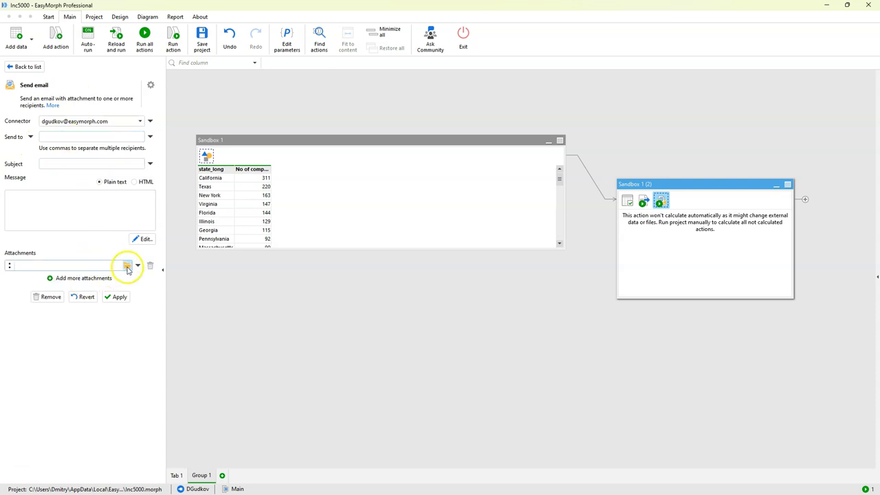
click(127, 267)
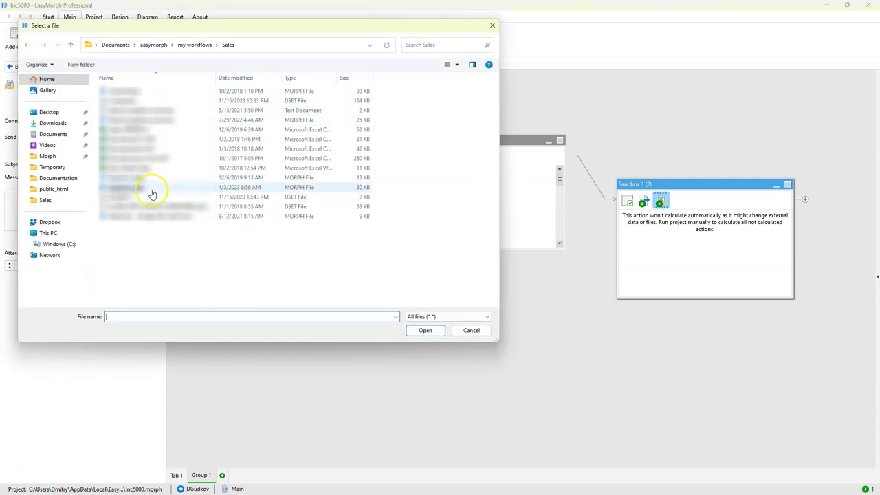
double_click(126, 197)
click(119, 296)
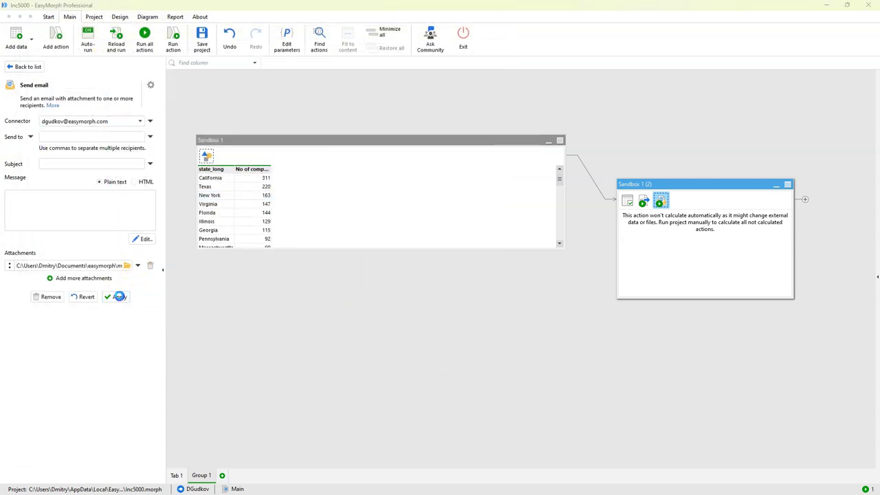
click(484, 288)
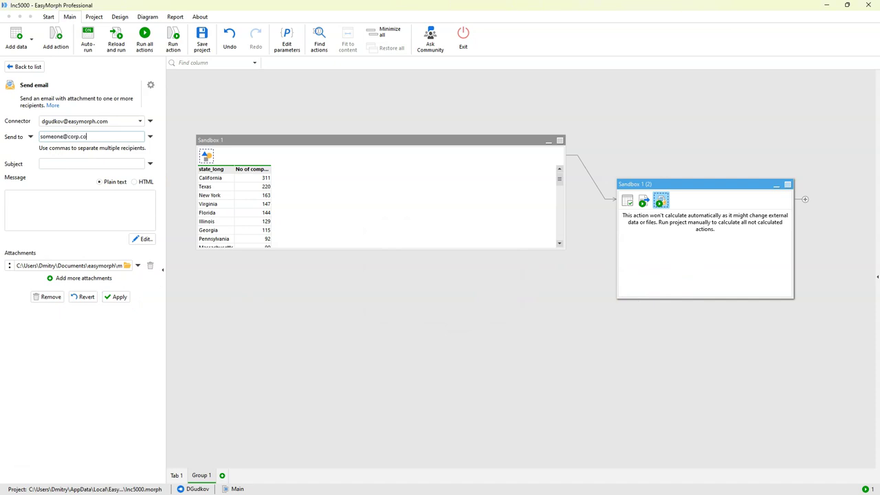
Step: Set the email subject to "Check this out!" and apply the Send email settings
click(115, 298)
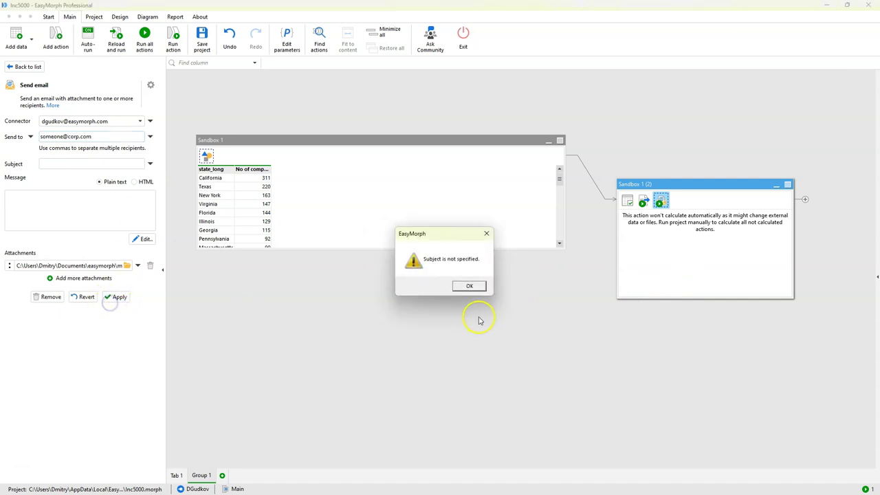
click(467, 287)
click(93, 164)
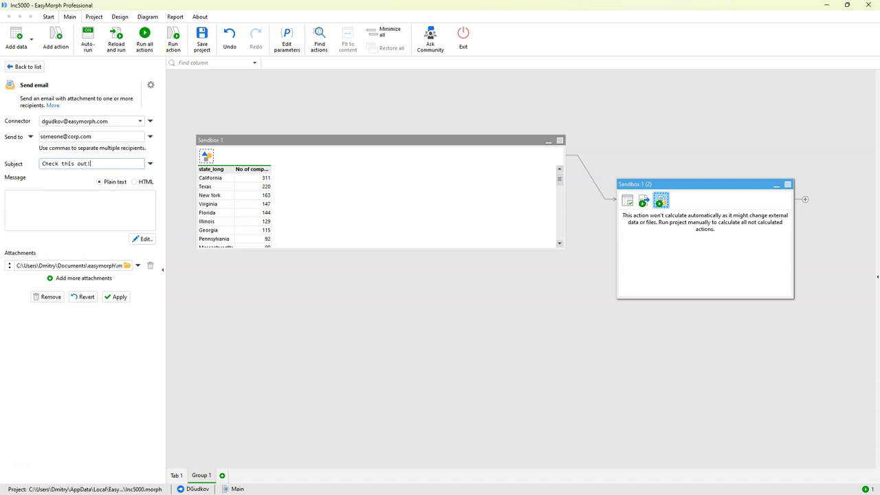
click(116, 297)
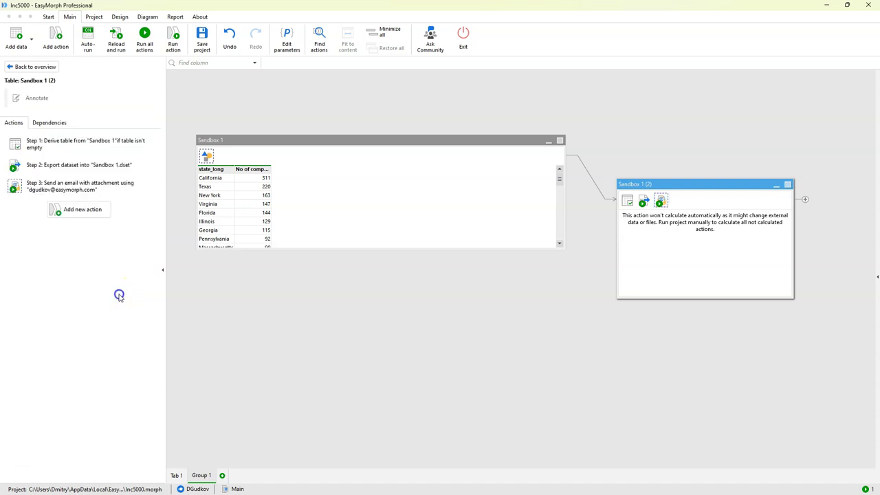
Step: Review the derived table's export and conditional derive actions, along with its source table Sandbox 1
click(643, 200)
click(627, 201)
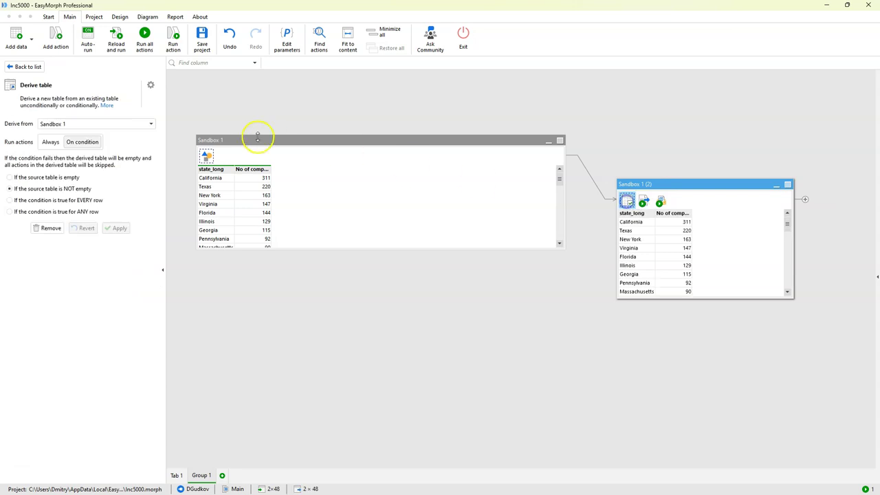
click(215, 141)
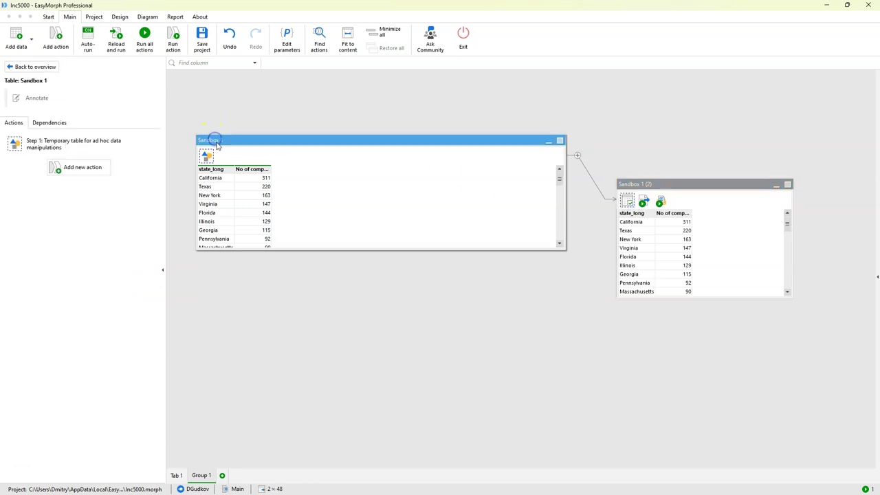
Step: Switch to Tab 1 and enable the disabled Filter action on state_long in the Companies table
click(177, 475)
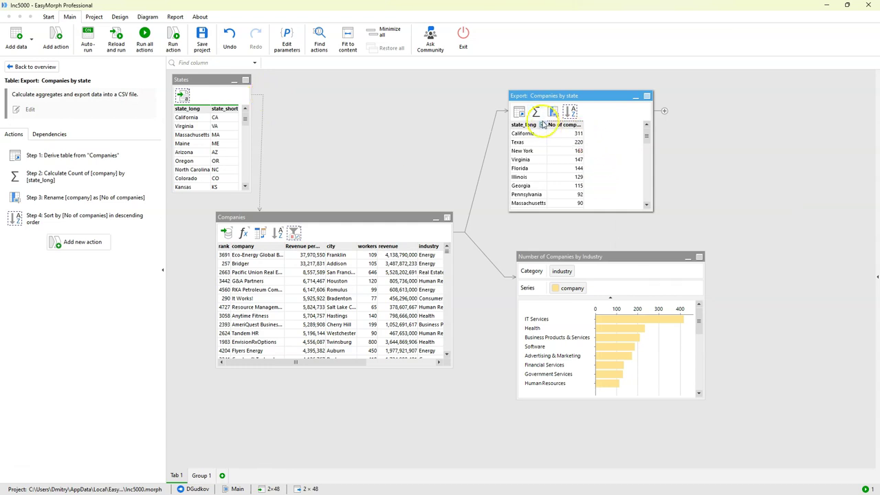
click(294, 233)
right_click(294, 234)
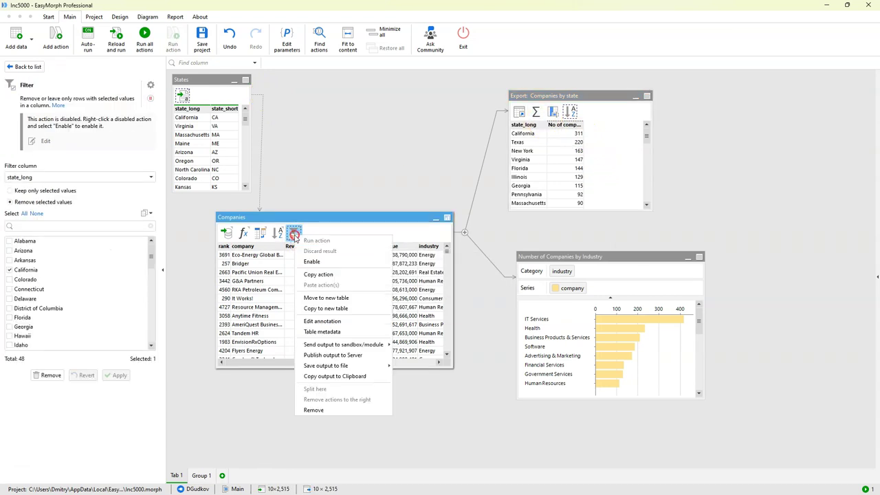
click(318, 262)
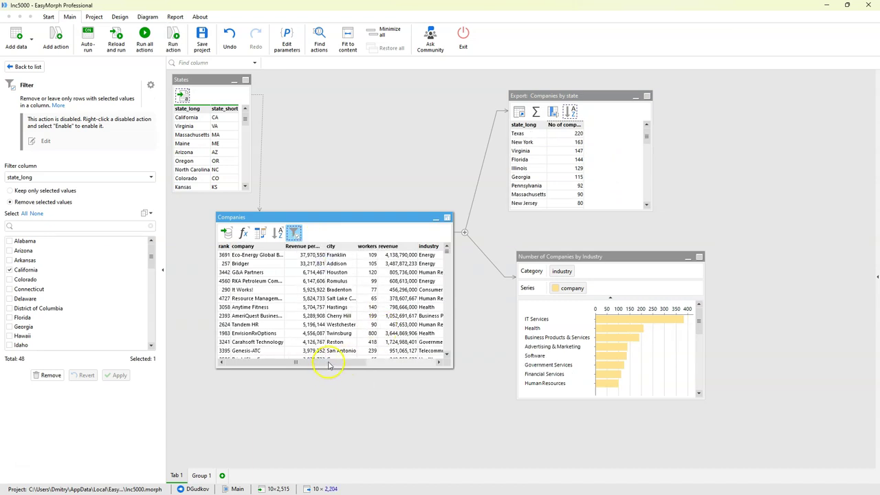
Step: Trim the Companies table below the New Tech Global row so that only the top 31 rows are kept
scroll(394, 299, down, 5)
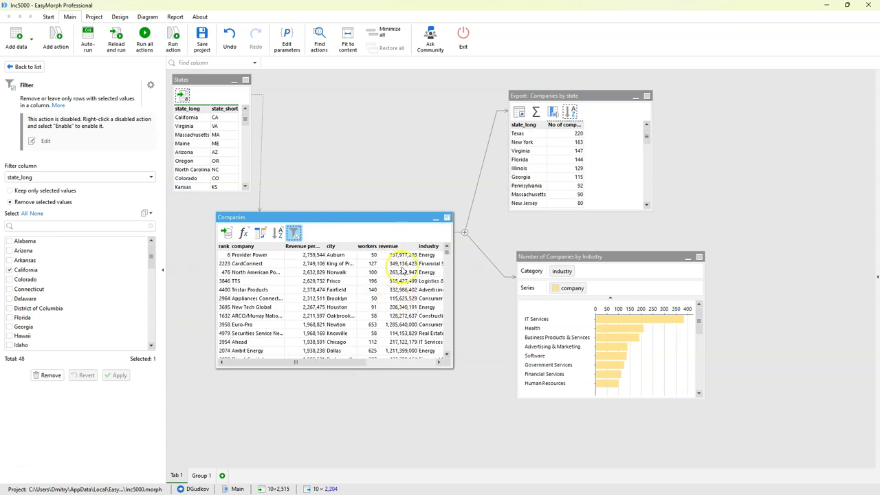
right_click(390, 307)
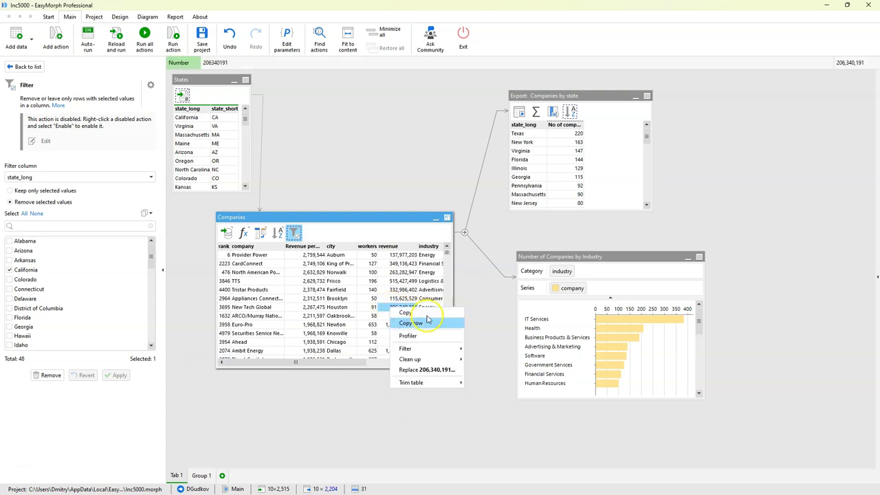
click(416, 383)
click(489, 395)
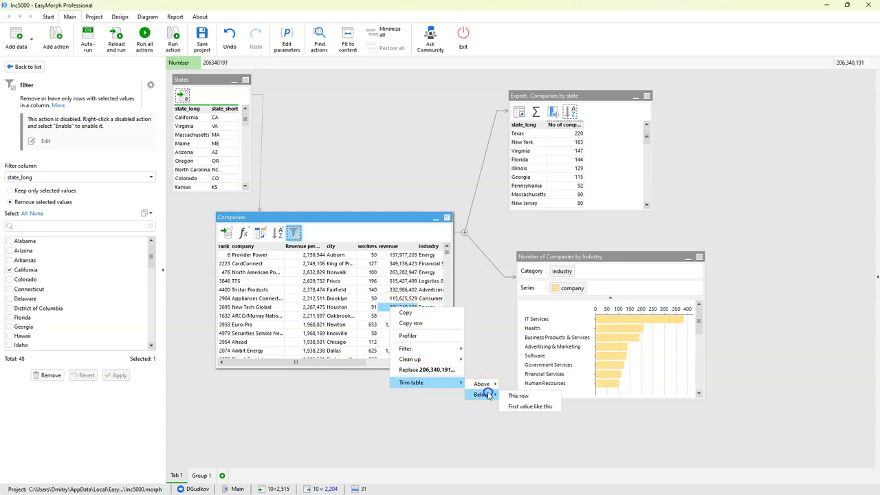
click(517, 396)
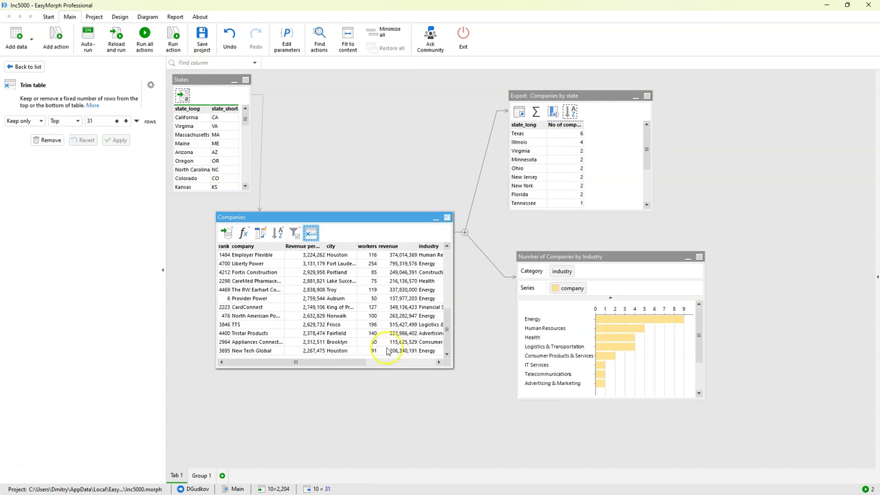
Step: Examine the trimmed Companies table and its derived results in Tab 1 against the Sandbox 1 table in Group 1
drag(444, 317, 450, 255)
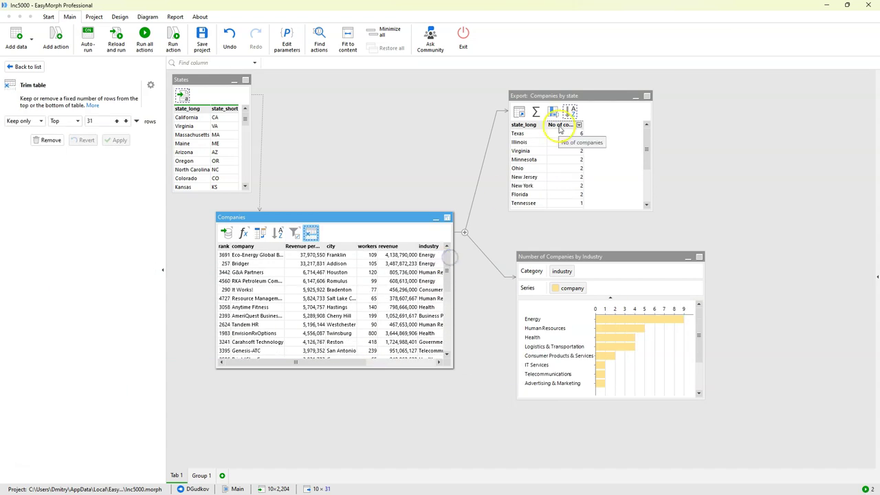
click(199, 475)
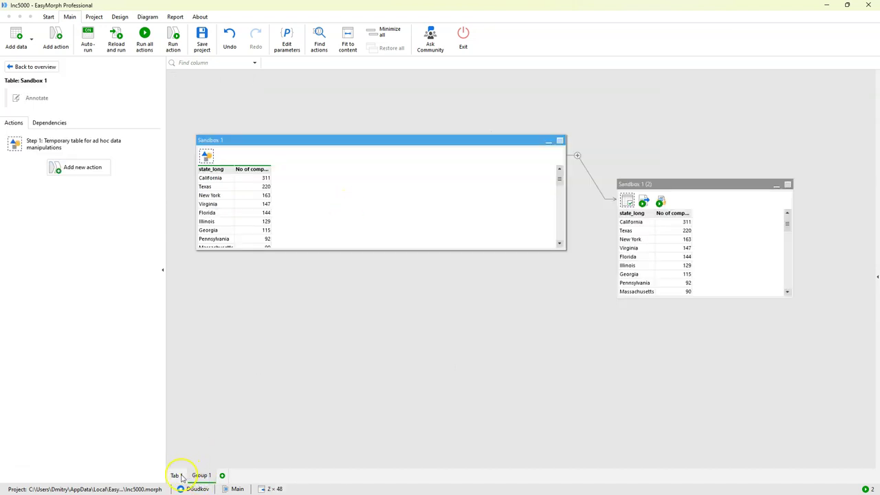
click(178, 475)
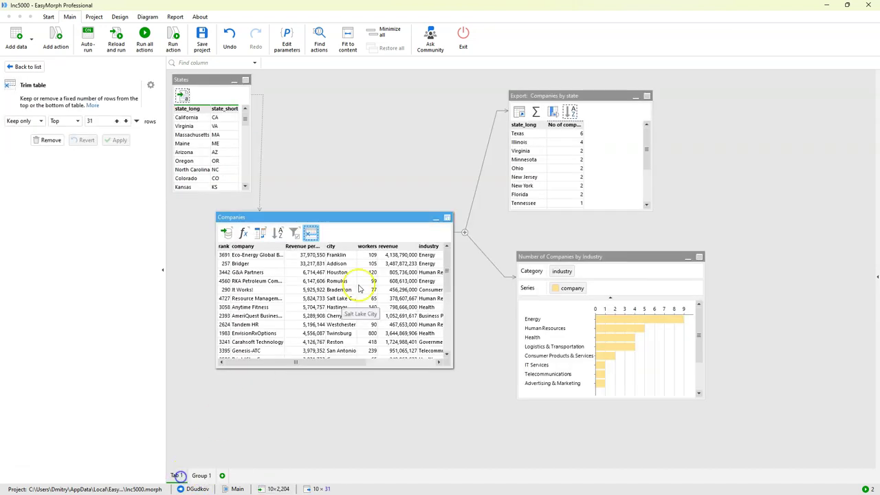
Step: Send the output of the Companies table's Trim action to Sandbox 1 and enlarge the Sandbox 1 table in Group 1
right_click(311, 234)
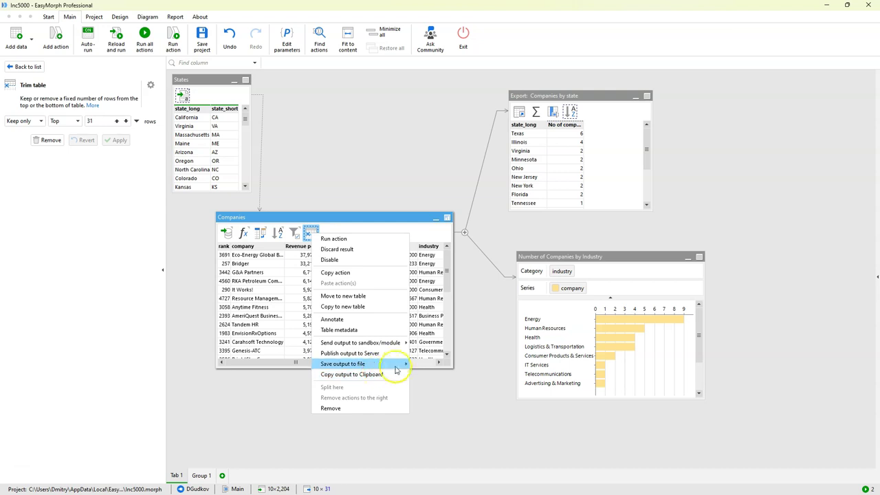
click(387, 345)
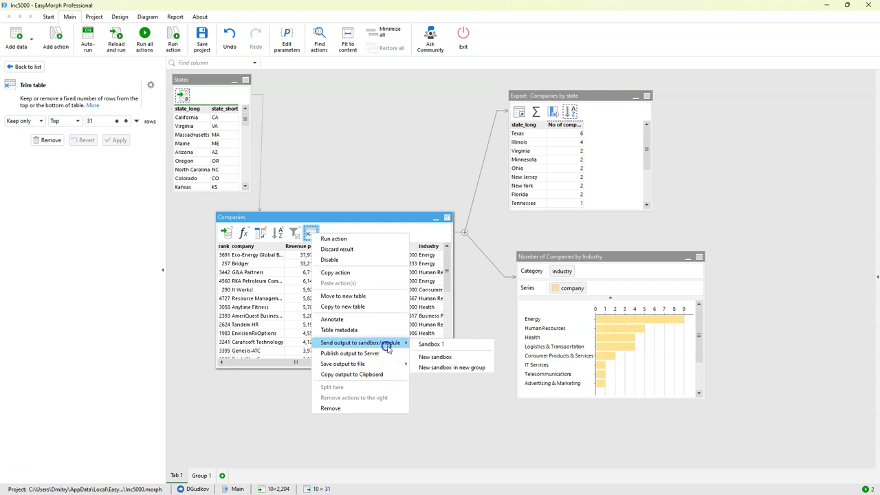
click(422, 345)
click(199, 475)
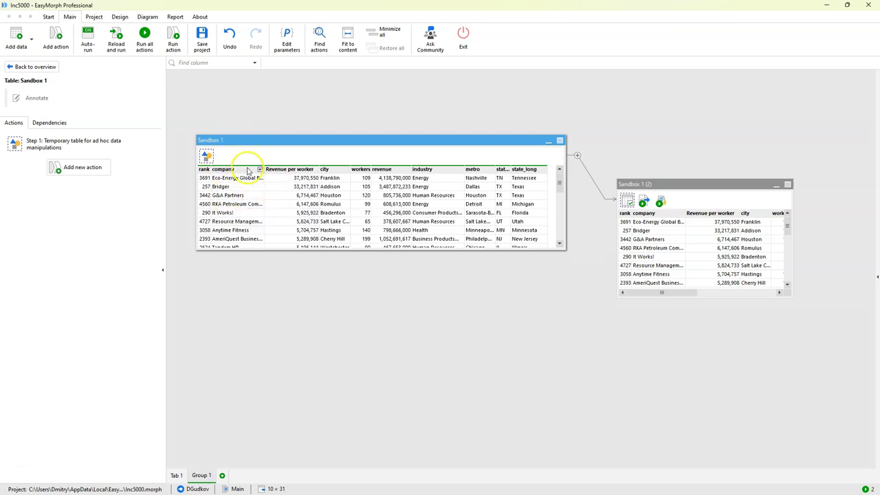
drag(536, 249, 544, 296)
Step: Examine the refilled Sandbox 1 table, its derived table's rows and the recipient settings of the Send email action
click(308, 140)
click(230, 186)
click(433, 246)
click(501, 229)
click(673, 239)
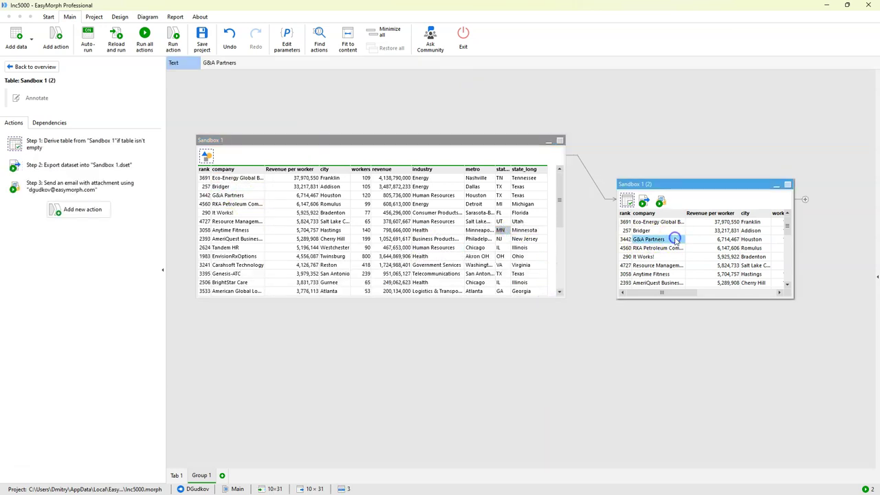
click(661, 203)
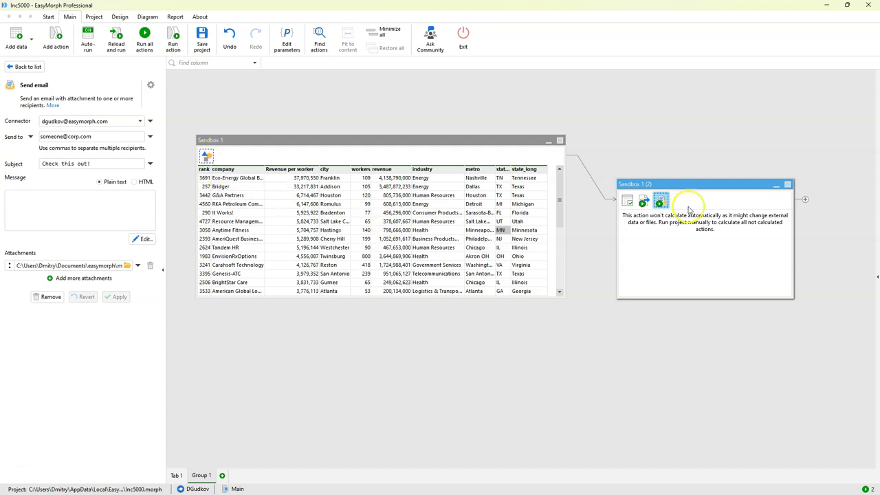
drag(87, 138, 30, 136)
click(239, 103)
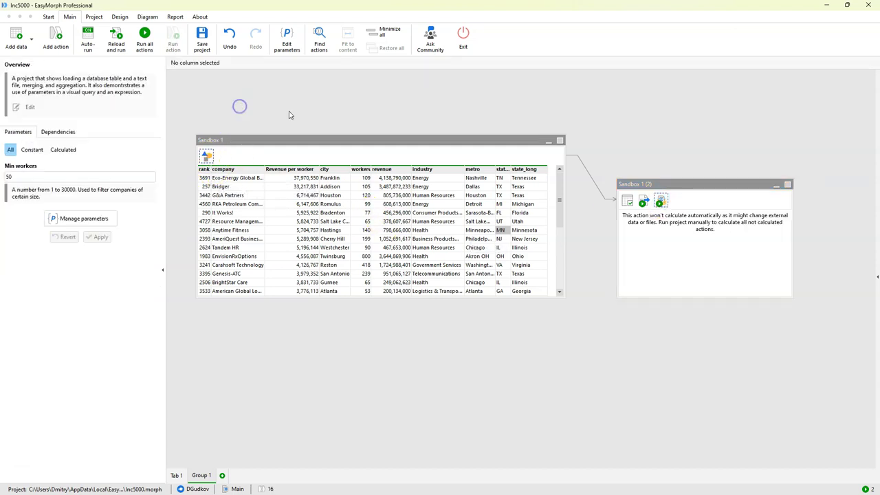
Step: Save the project and reopen Inc5000 from the recent projects
click(507, 140)
click(202, 40)
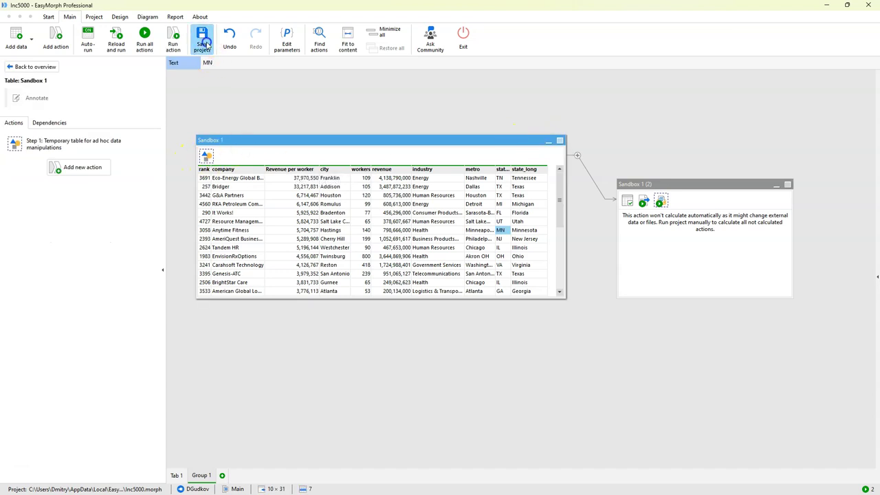
click(49, 18)
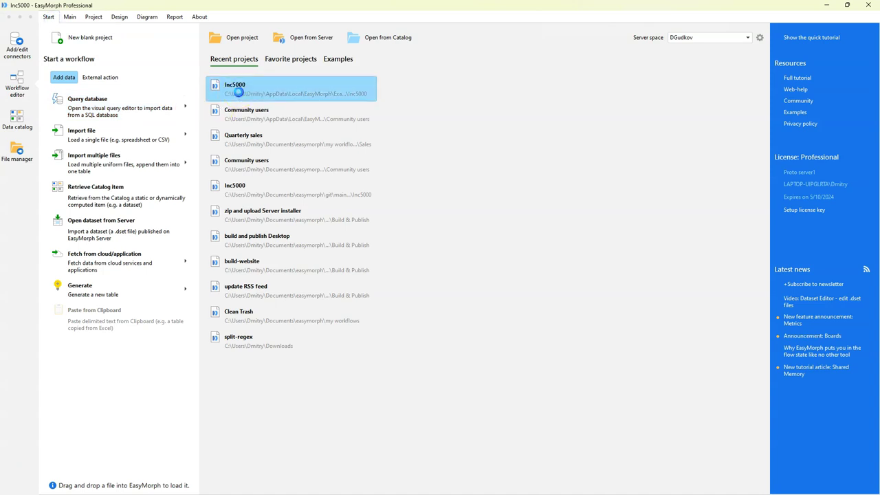
click(237, 91)
Step: Check the Sandbox 1 table and its derived table in Group 1 of the reopened project
click(265, 141)
click(207, 158)
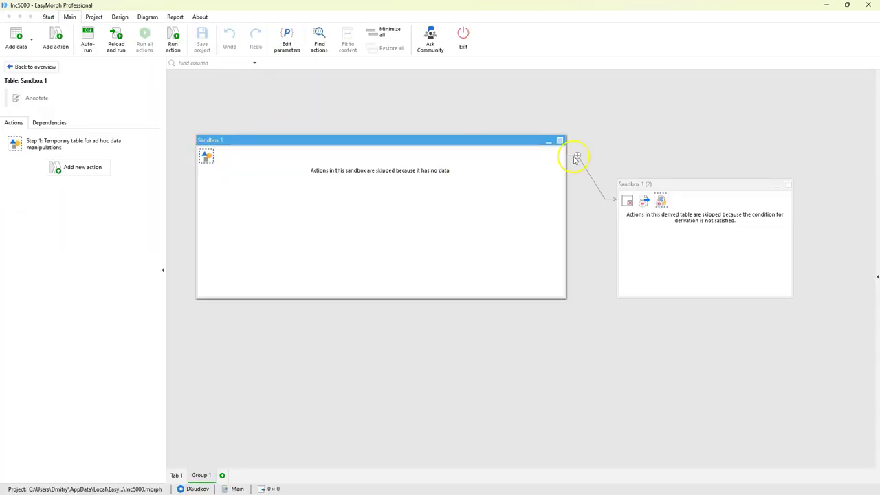
click(629, 207)
Step: Remove the Filter and Trim table actions from the Companies table in Tab 1
click(176, 475)
click(295, 232)
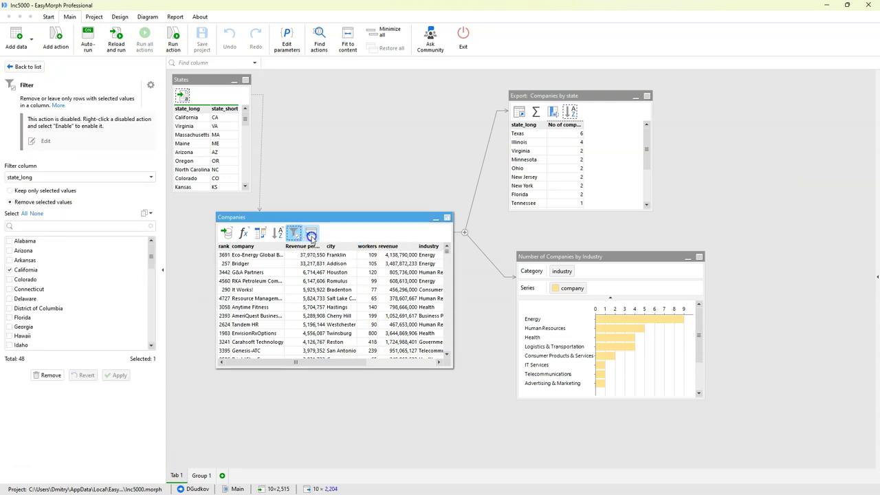
ctrl+click(310, 235)
right_click(311, 236)
click(330, 289)
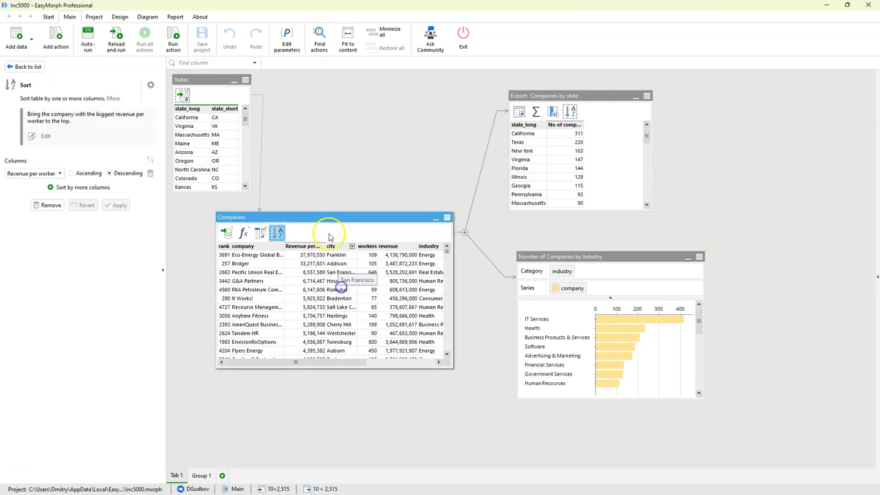
Step: Review the Companies table's Merge and Sort actions, then the sandbox action and derived table in Group 1
click(266, 290)
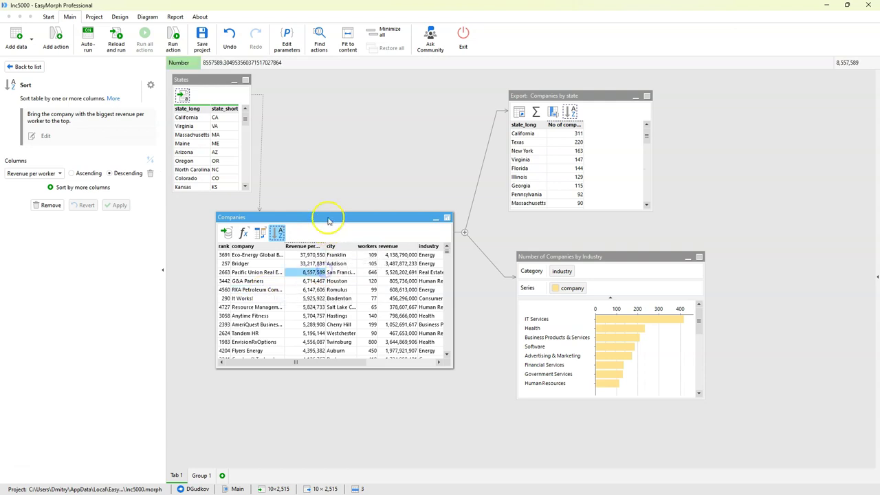
click(260, 235)
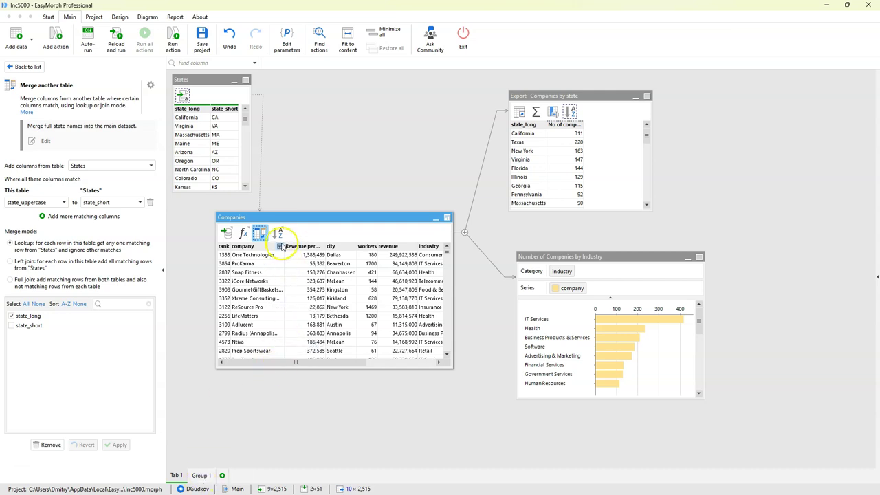
click(277, 232)
click(199, 475)
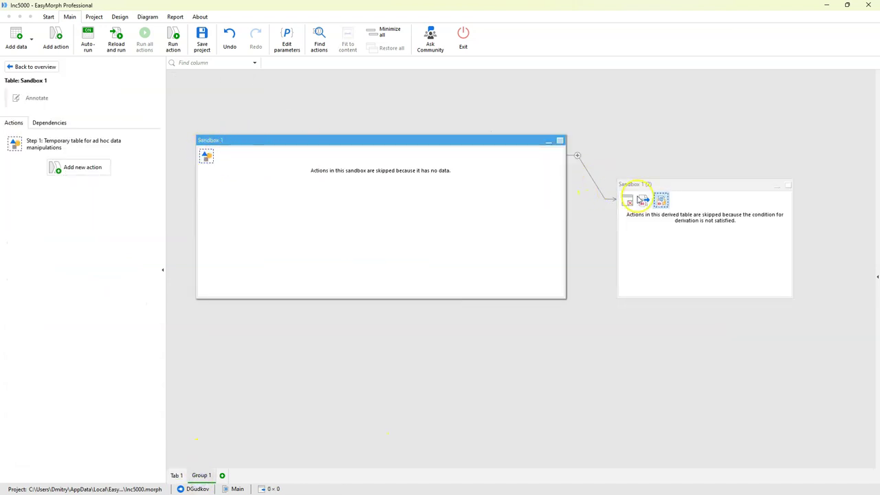
click(207, 154)
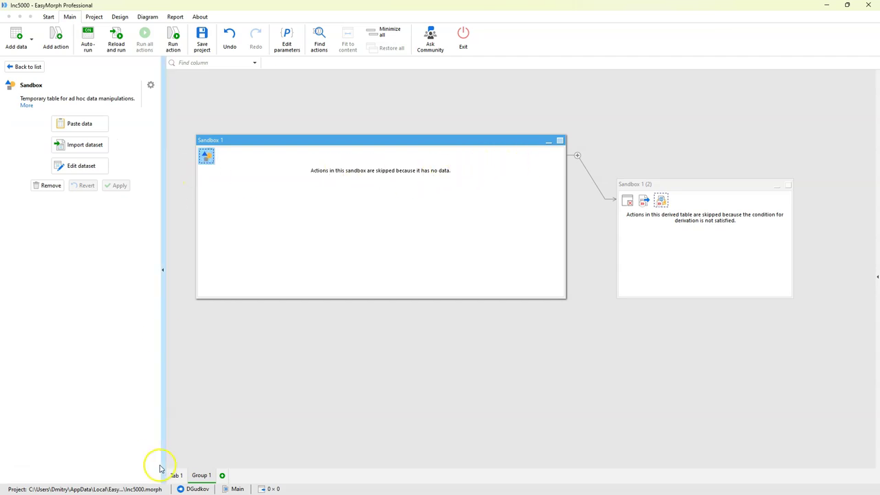
click(673, 186)
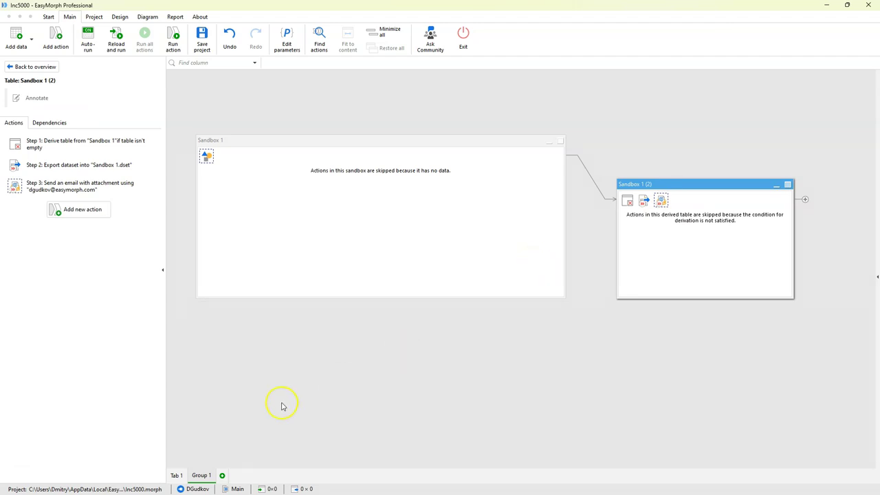
Step: Move the Companies and States tables lower in Tab 1, adjust the States table's height and widen the Companies table
click(176, 475)
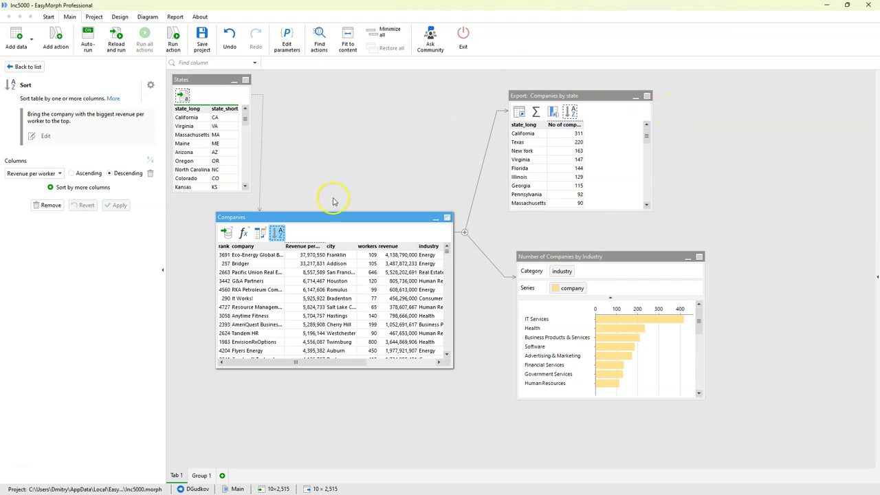
drag(334, 218, 367, 285)
drag(213, 80, 220, 143)
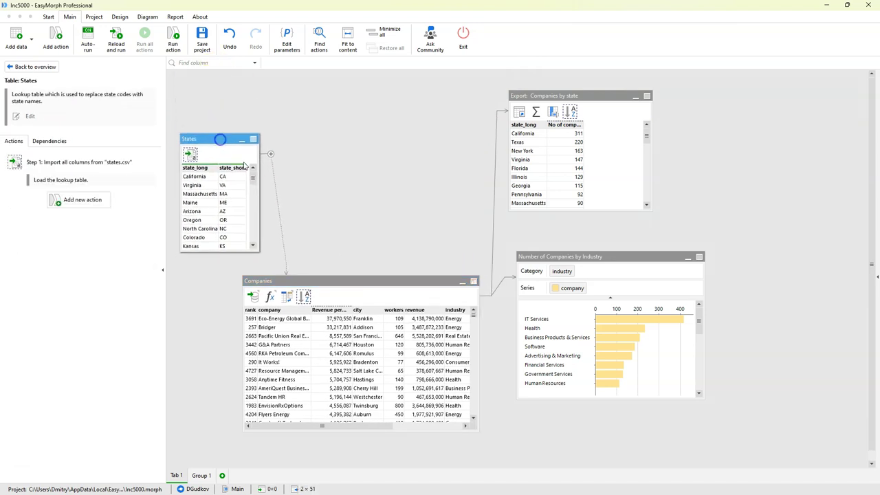
mouse_move(252, 178)
mouse_down()
mouse_move(257, 230)
mouse_move(253, 168)
mouse_up()
drag(218, 133, 217, 154)
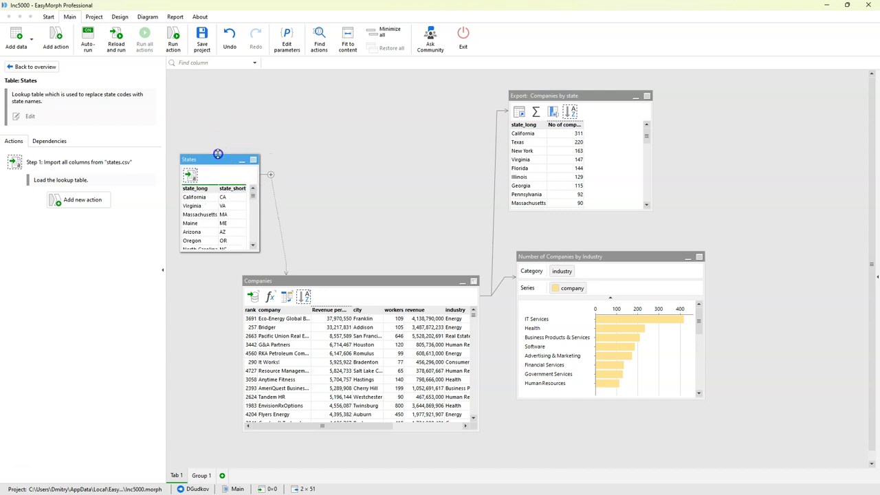
drag(237, 252, 236, 268)
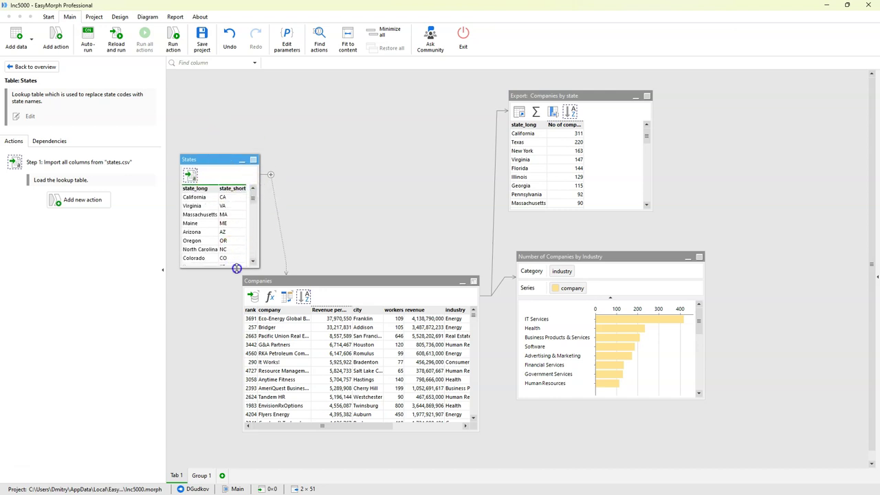
drag(306, 282, 306, 284)
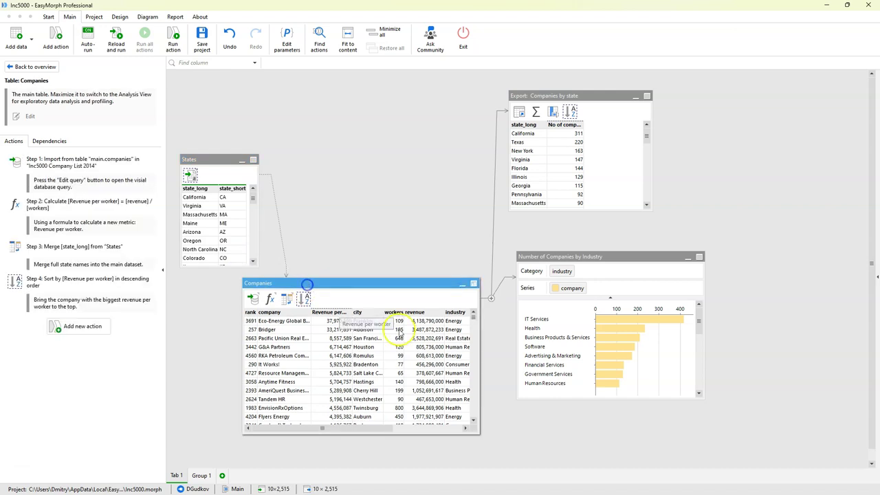
drag(481, 335, 494, 337)
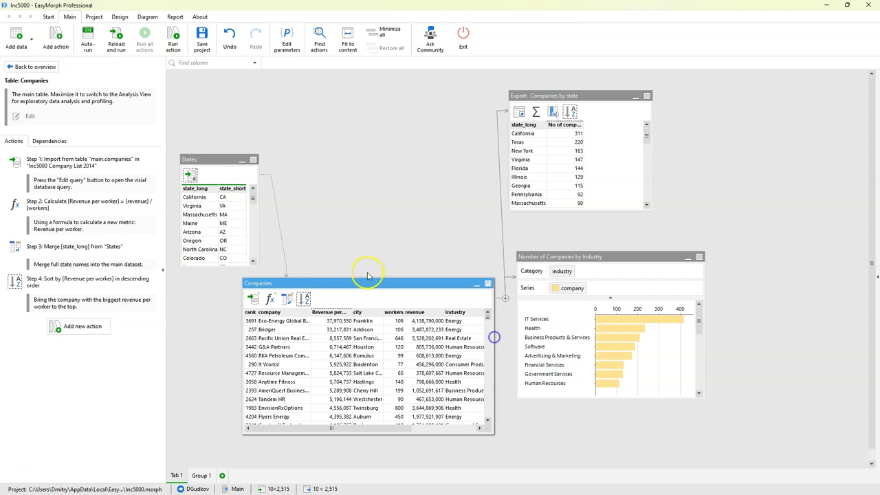
Step: Review the States lookup table and the Companies Merge action that adds state_long from it
click(196, 163)
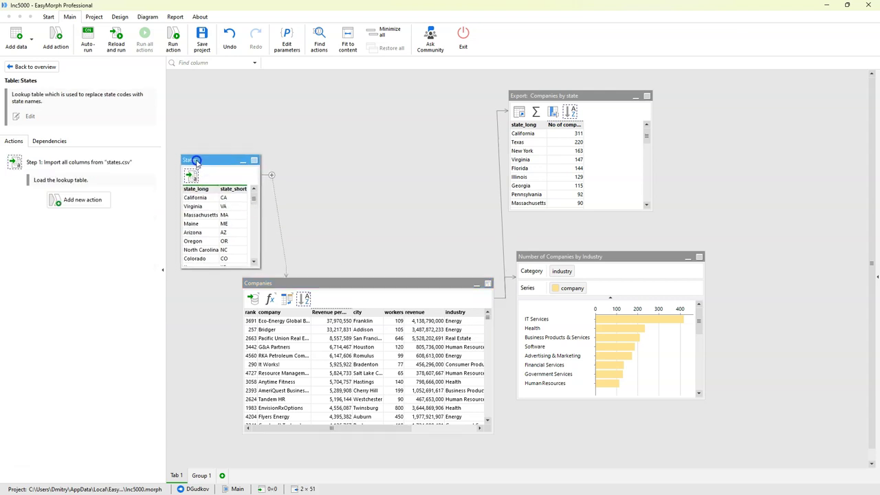
mouse_move(254, 199)
mouse_down()
mouse_move(257, 257)
mouse_move(257, 190)
mouse_up()
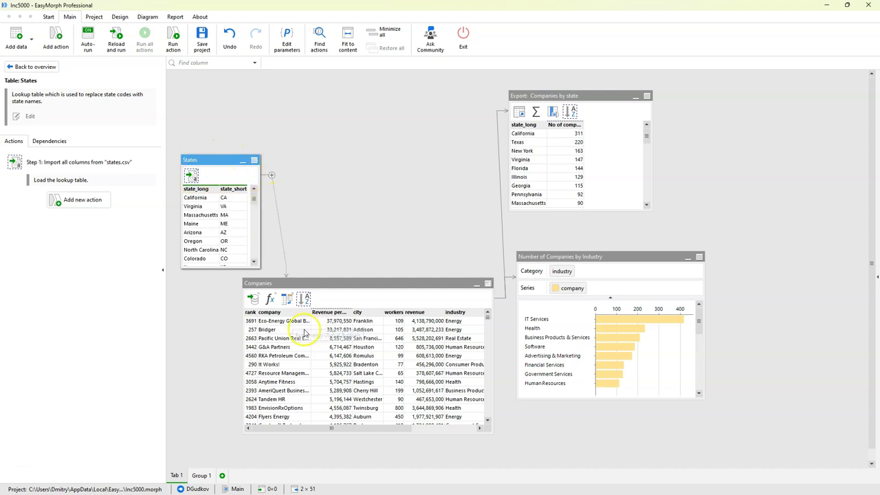
click(289, 301)
mouse_move(192, 175)
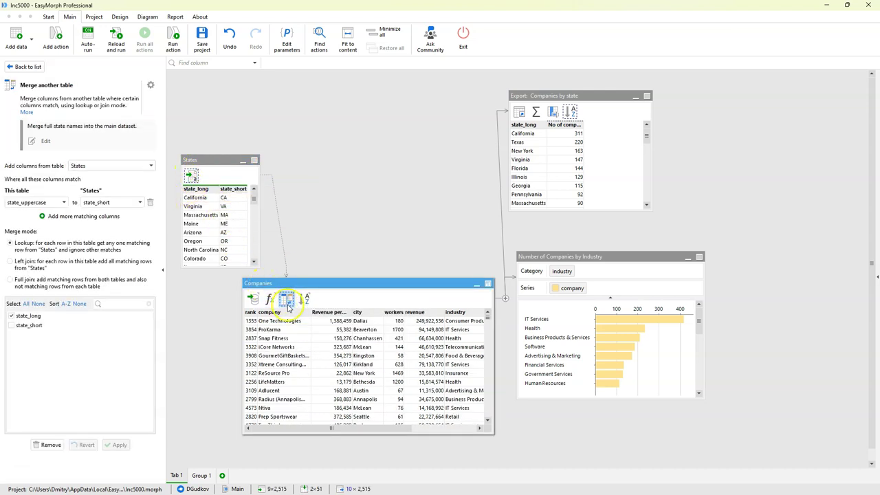
Step: Send the States import output to a new sandbox, place the sandbox table above Companies and widen it
click(200, 162)
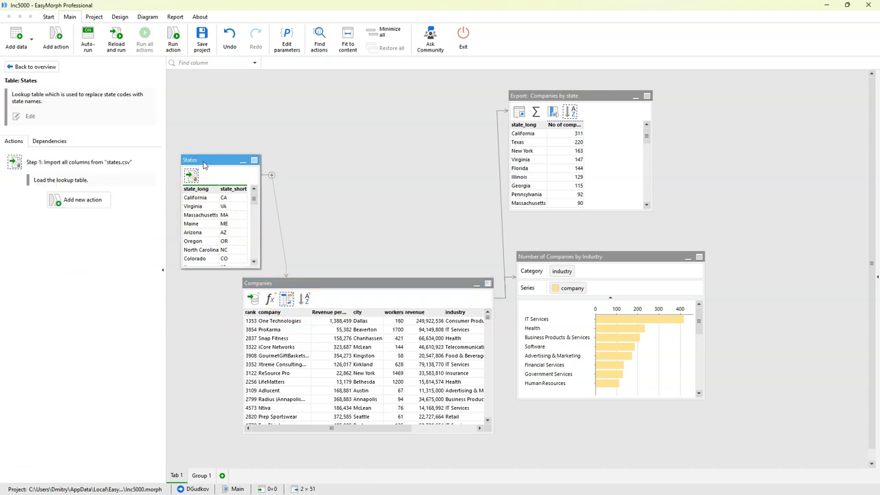
right_click(203, 163)
click(195, 176)
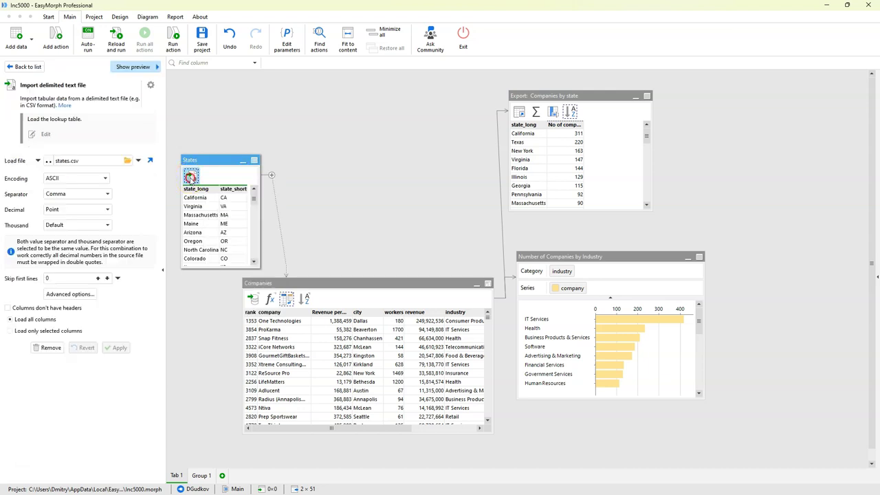
right_click(195, 176)
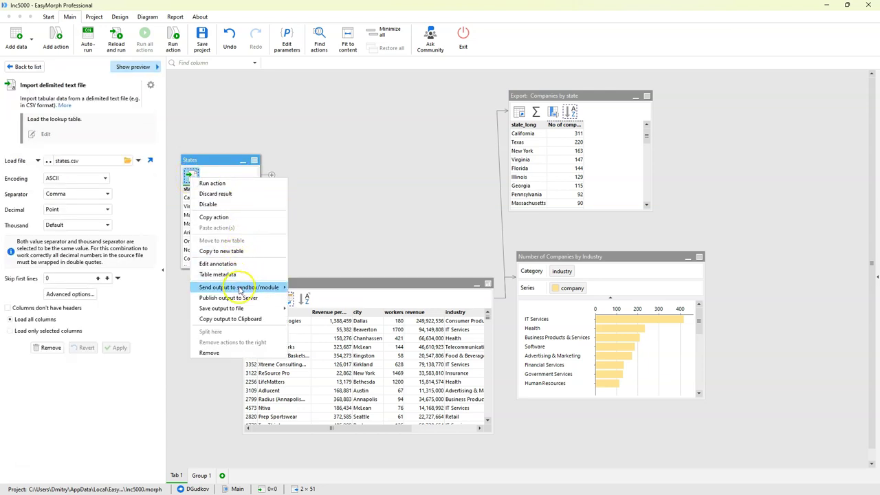
mouse_move(238, 287)
click(313, 300)
drag(231, 151, 351, 97)
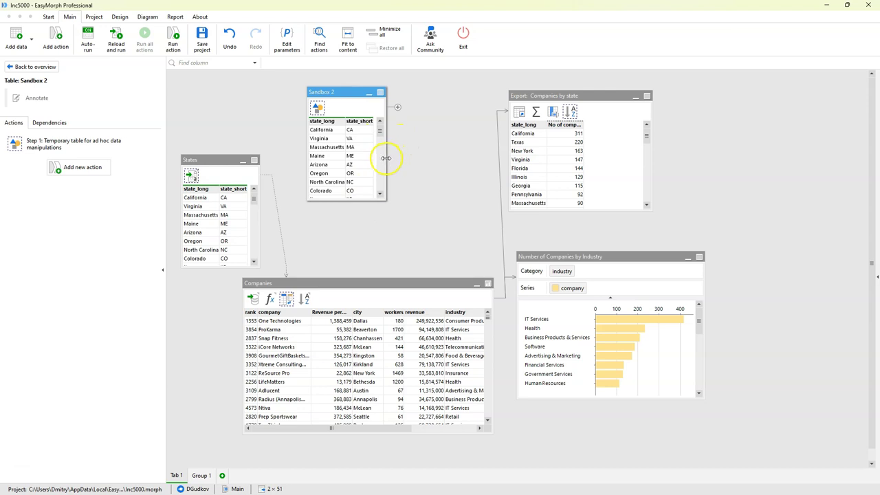
drag(386, 158, 408, 158)
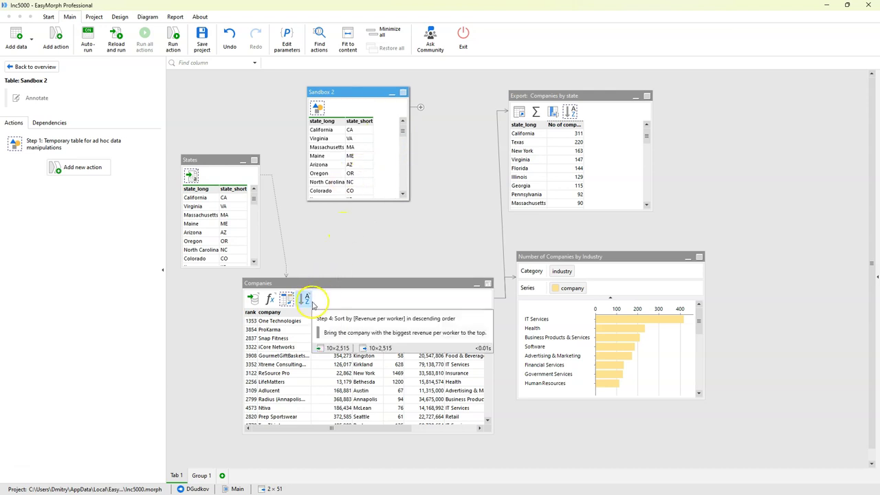
Step: Convert the state_long column in Sandbox 2 to uppercase and reduce the sandbox table's height
click(320, 121)
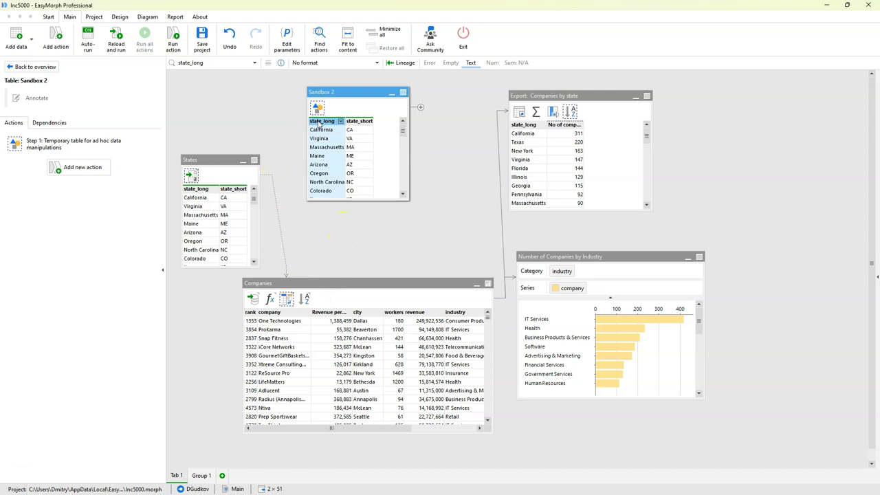
right_click(319, 123)
click(352, 203)
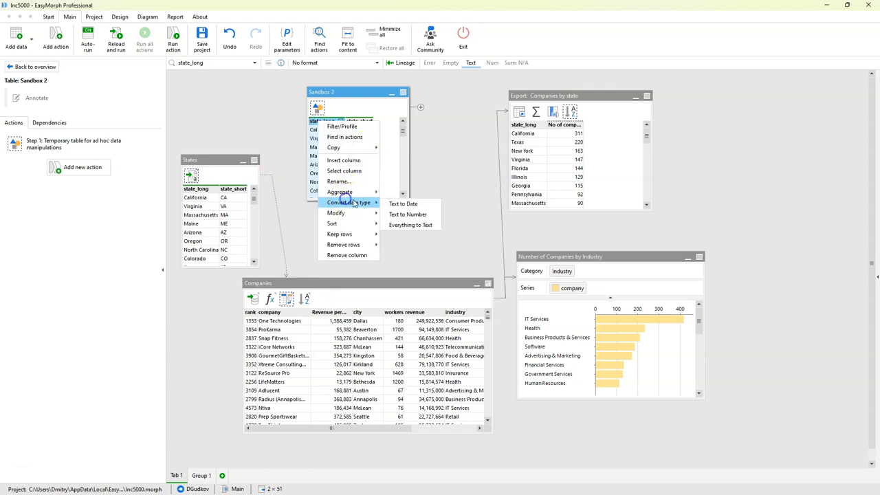
mouse_move(354, 218)
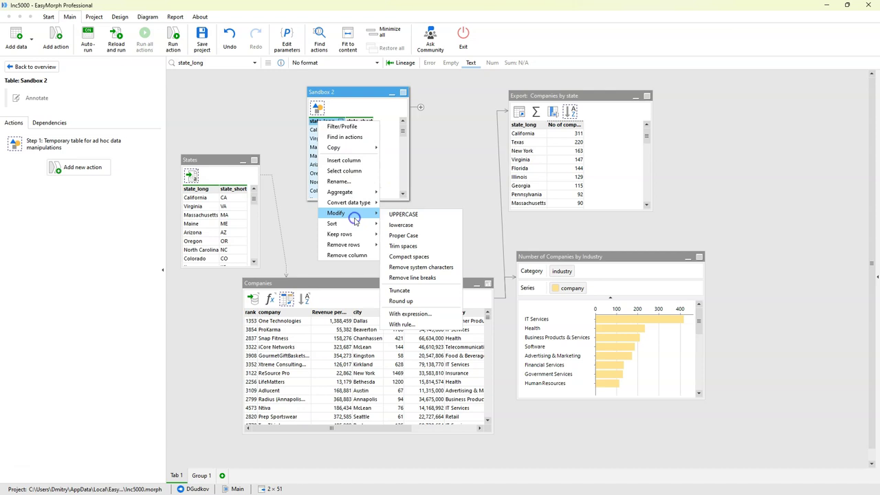
click(389, 214)
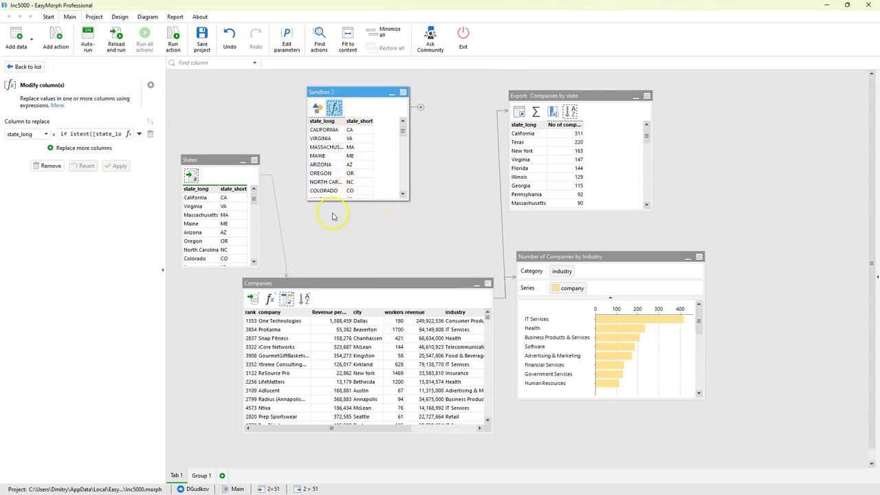
drag(338, 201, 347, 186)
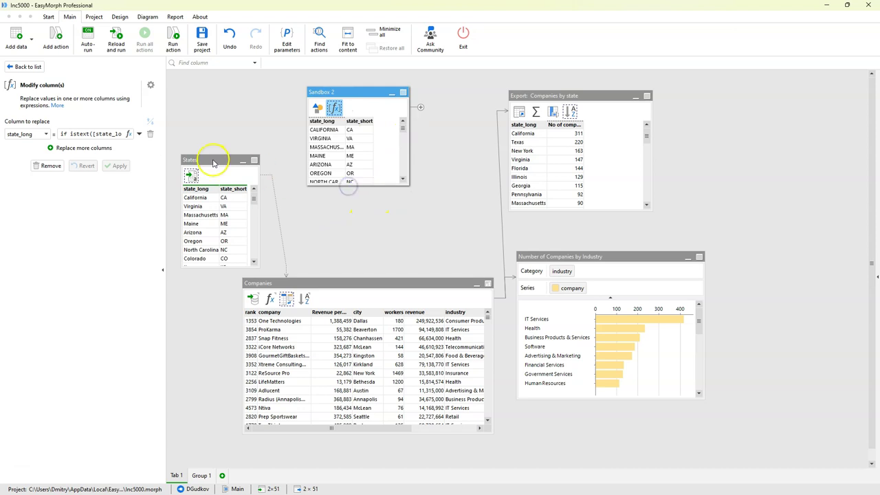
Step: Move Sandbox 2 closer to the States table and add an Either table action to States
click(337, 88)
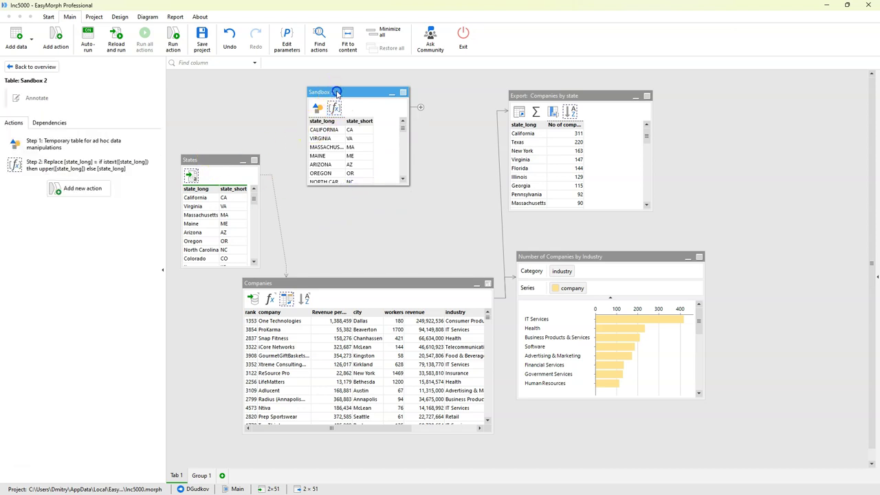
drag(336, 89, 320, 87)
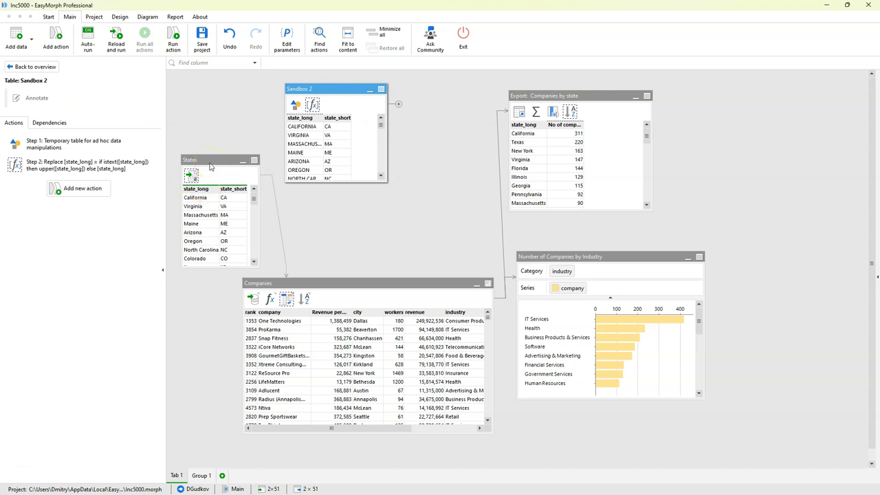
click(55, 40)
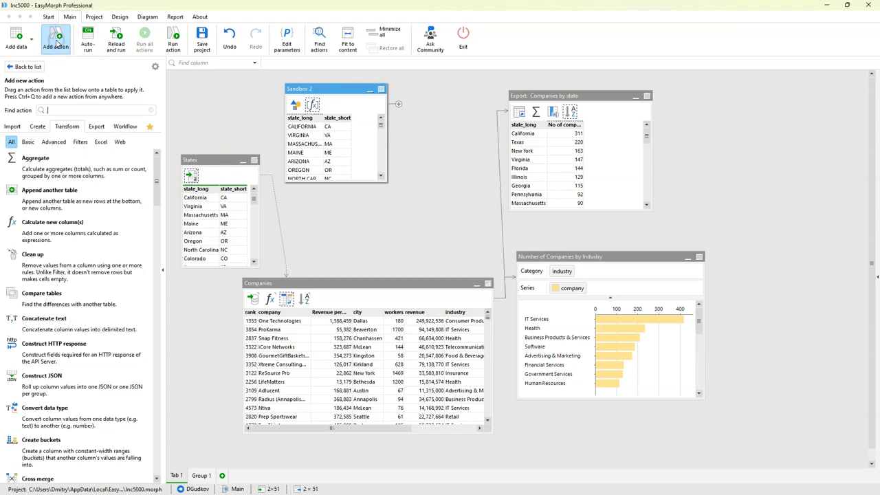
text(either)
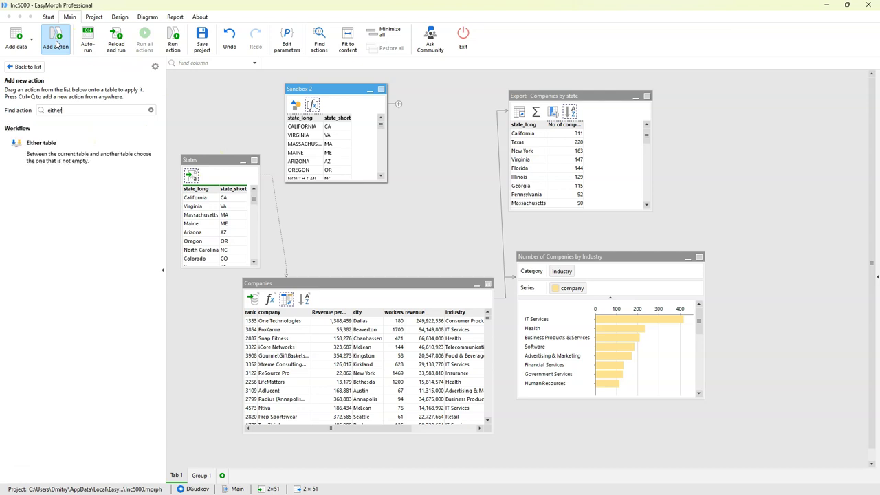
drag(41, 146, 223, 171)
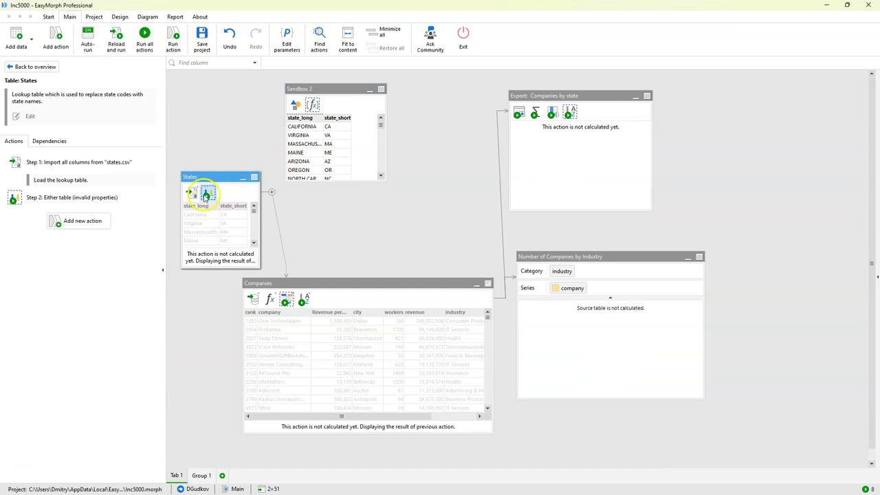
Step: Configure the Either table action in States to use Sandbox 2 if it's not empty, otherwise the current table, and apply it
click(207, 194)
click(29, 130)
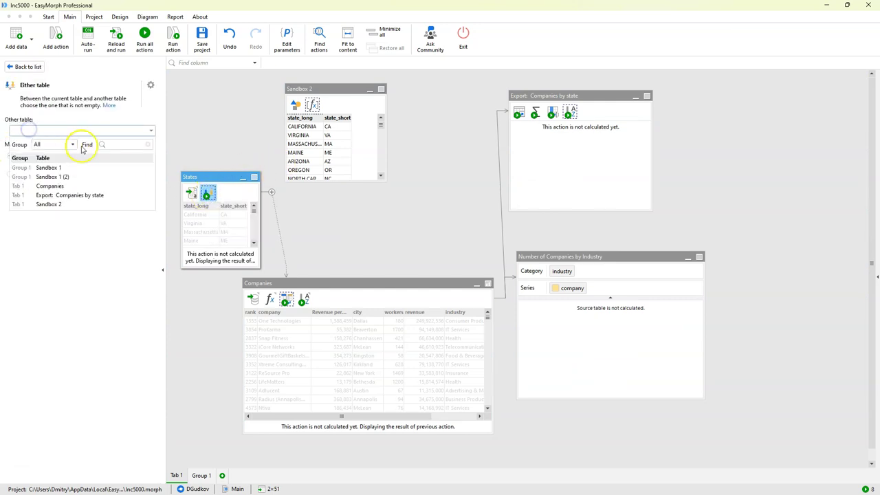
click(78, 203)
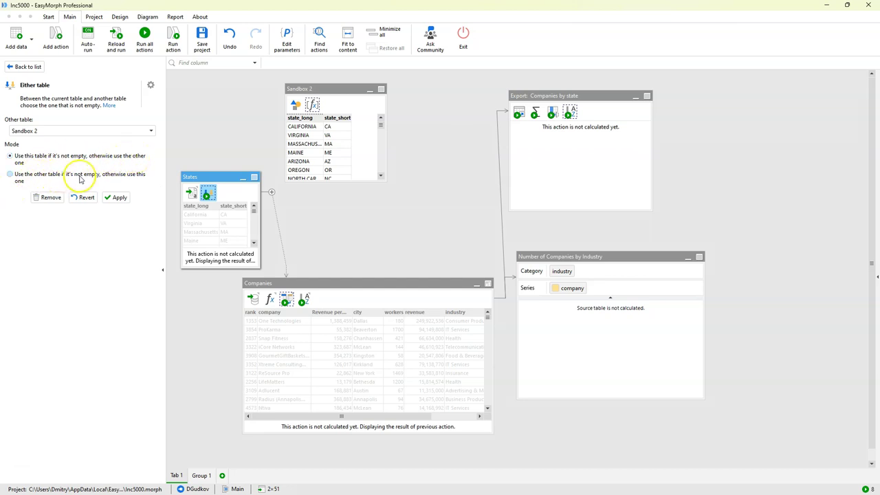
click(18, 176)
click(115, 197)
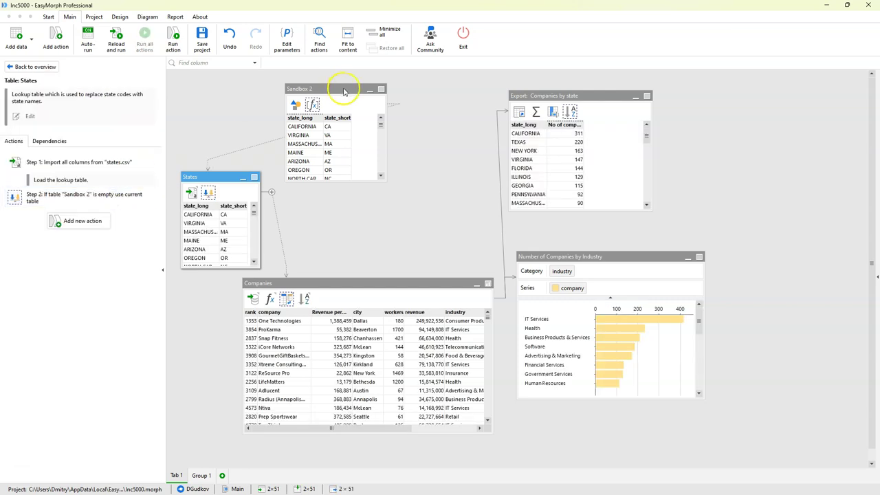
Step: Rearrange the diagram so Sandbox 2 sits directly above States and the Companies table is lower
drag(344, 92, 280, 79)
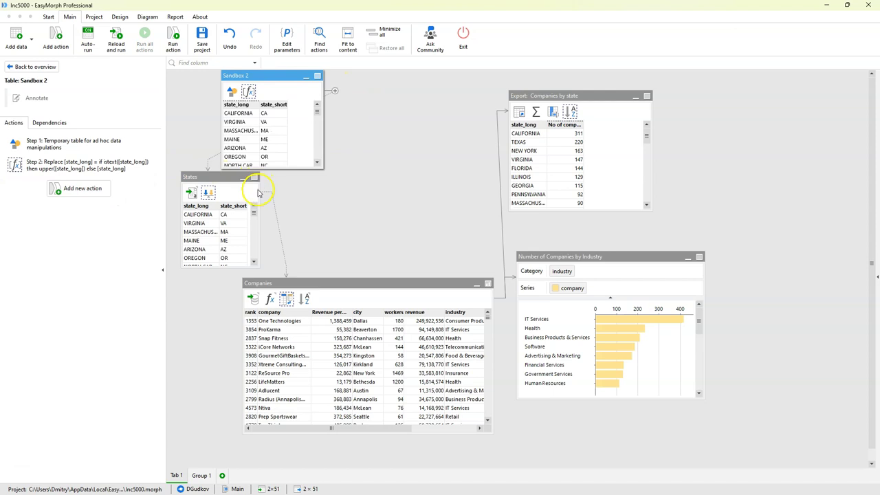
drag(258, 190, 225, 182)
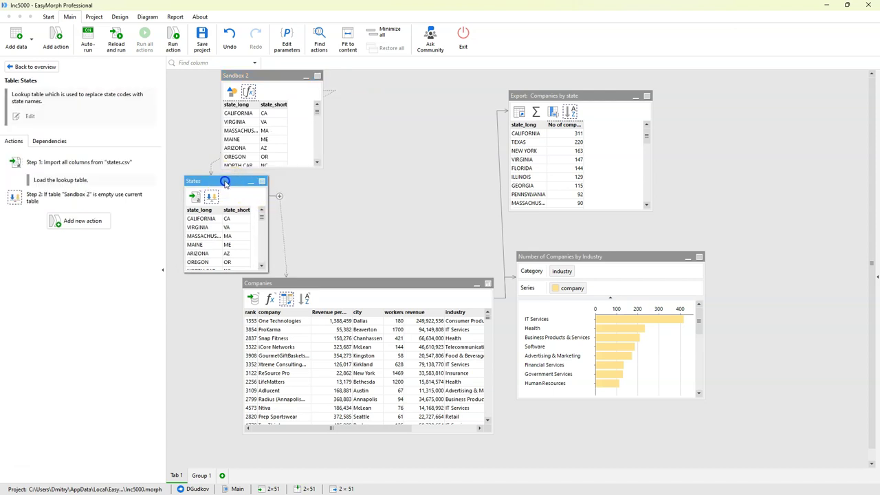
drag(334, 283, 351, 315)
drag(208, 179, 215, 195)
drag(269, 79, 239, 82)
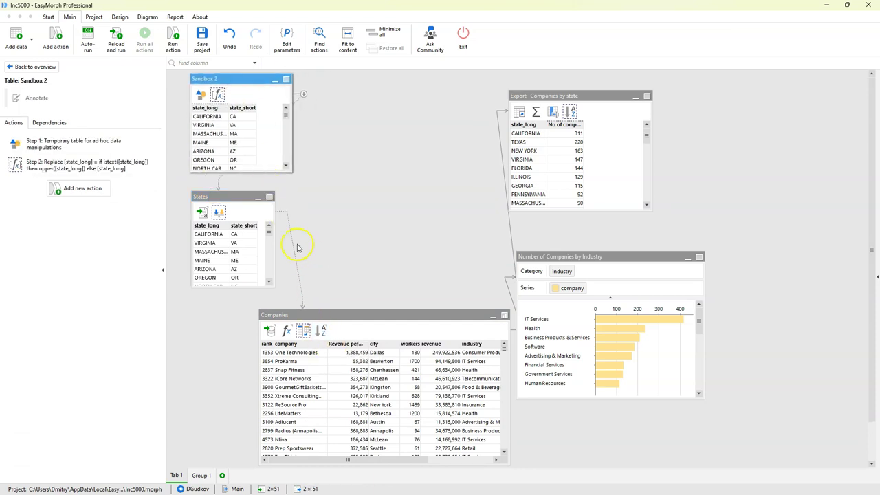
Step: Compare the outputs of the States import and Either table actions with the data in Sandbox 2
click(219, 214)
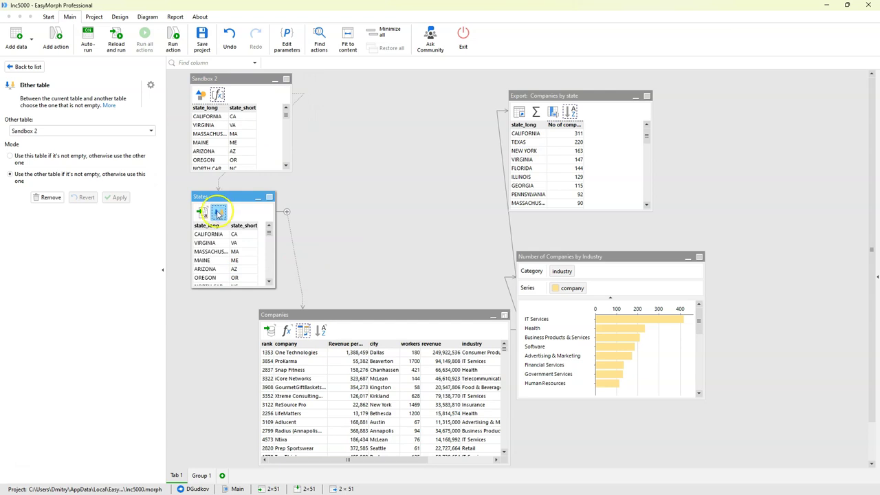
click(270, 233)
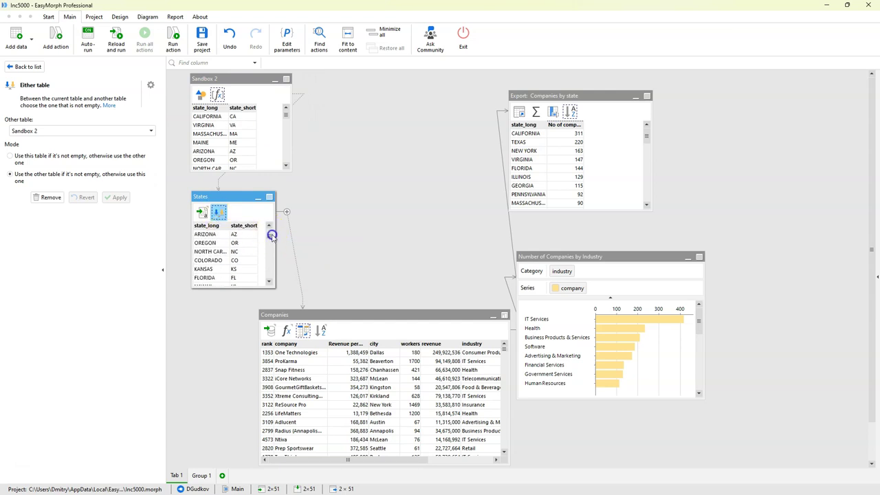
mouse_move(271, 232)
mouse_down()
mouse_move(273, 268)
mouse_move(274, 234)
mouse_up()
click(201, 213)
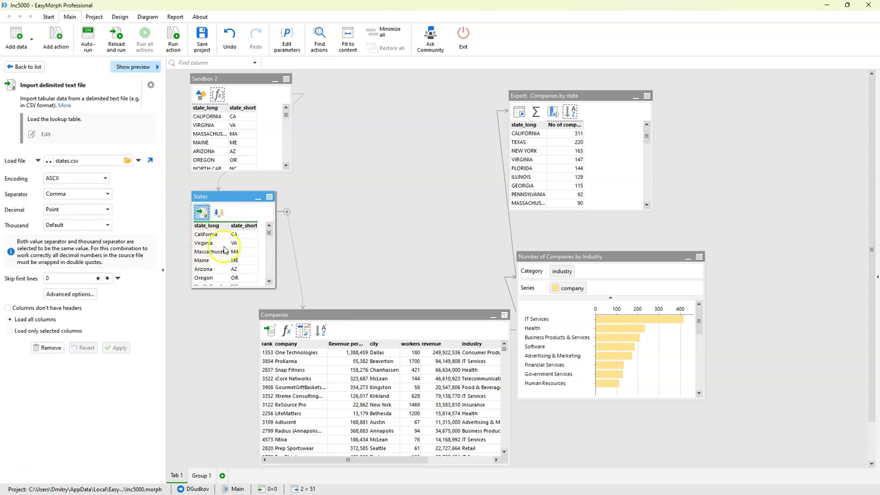
click(218, 215)
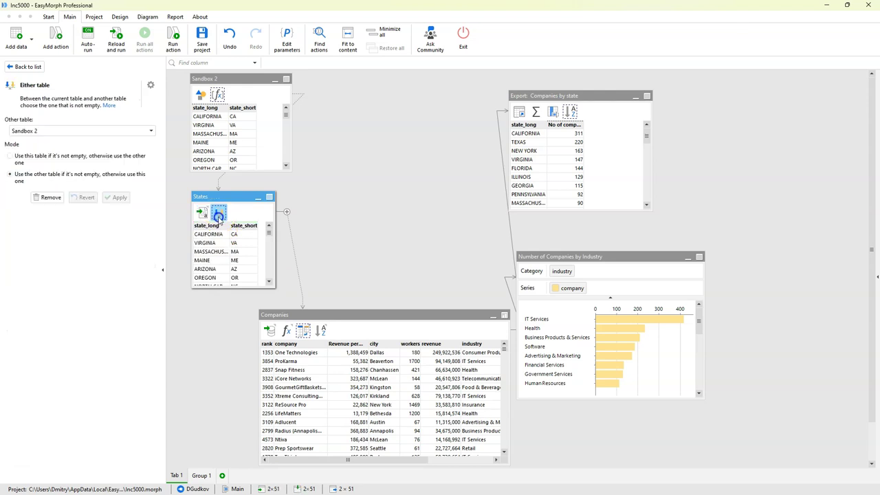
click(217, 80)
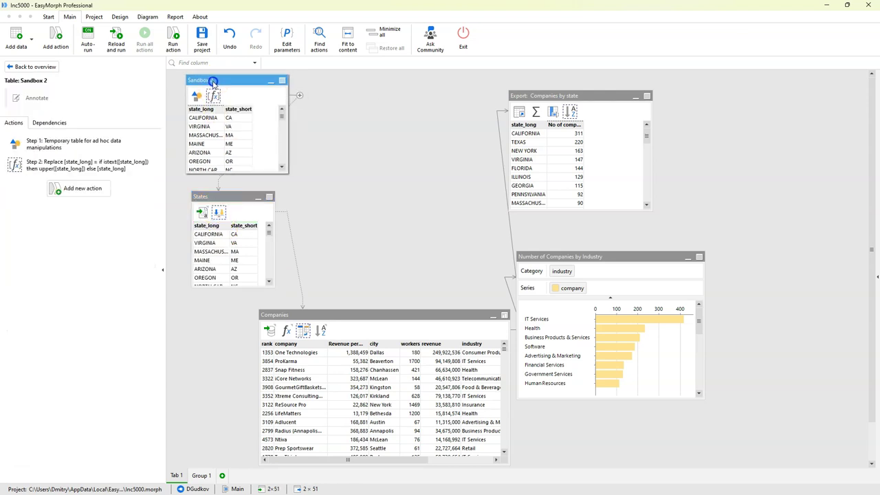
click(218, 214)
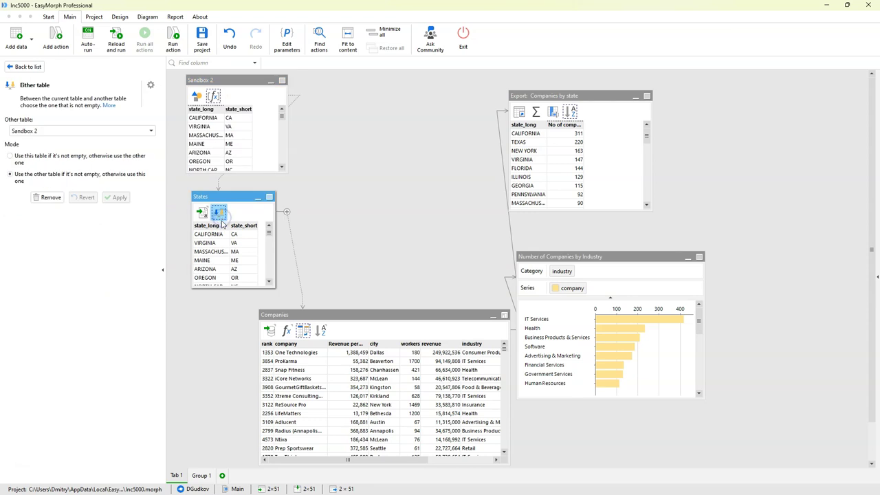
click(210, 81)
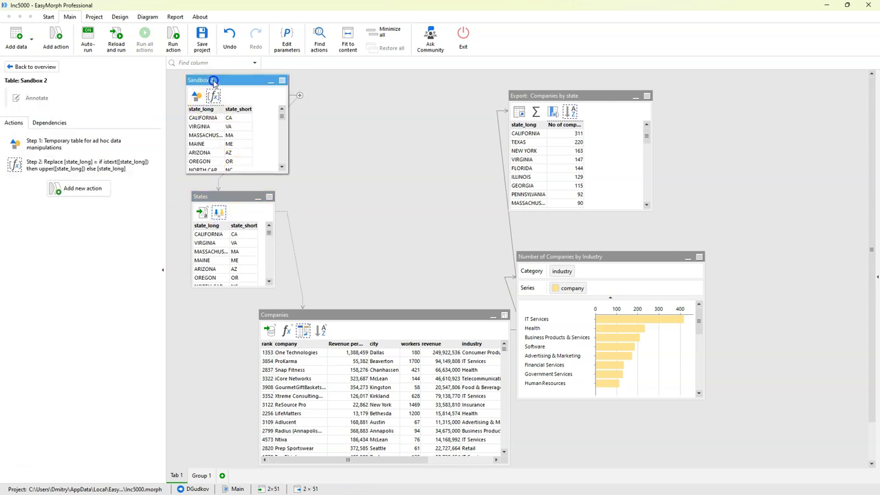
click(222, 198)
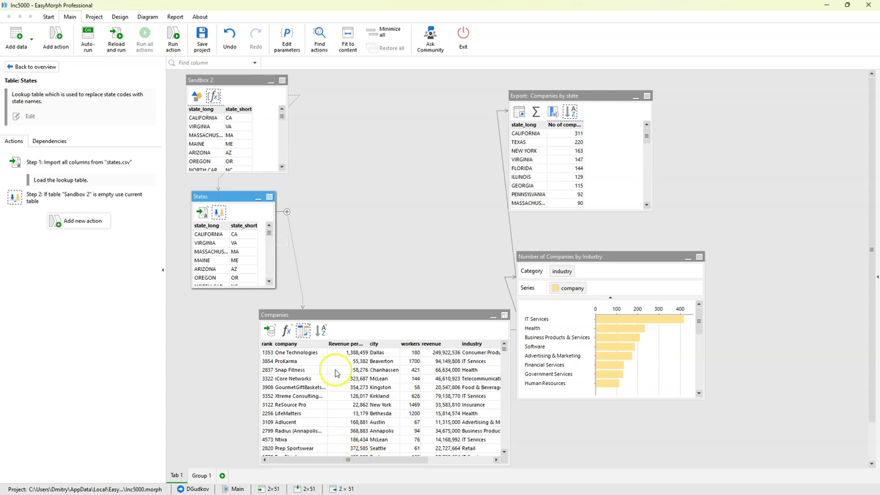
Step: Check the state_long values in the Companies table and in the Export: Companies by state table
click(377, 459)
drag(378, 459, 453, 454)
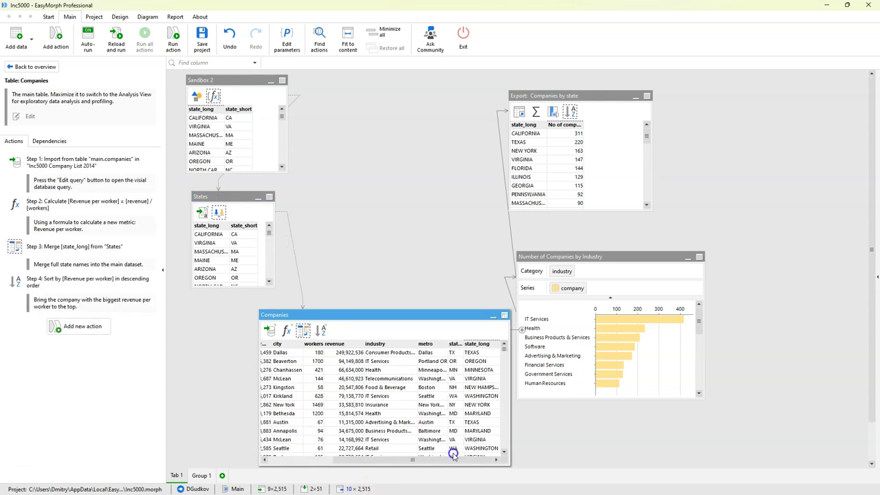
click(477, 344)
click(477, 387)
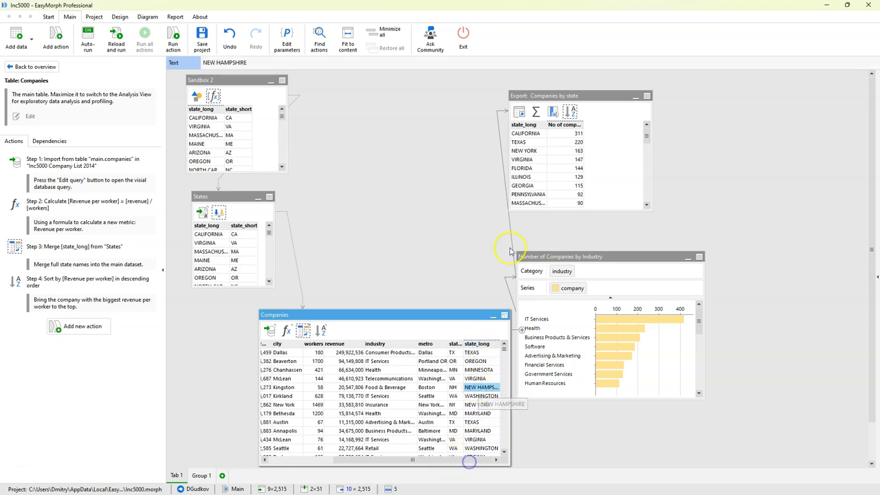
click(522, 161)
click(526, 186)
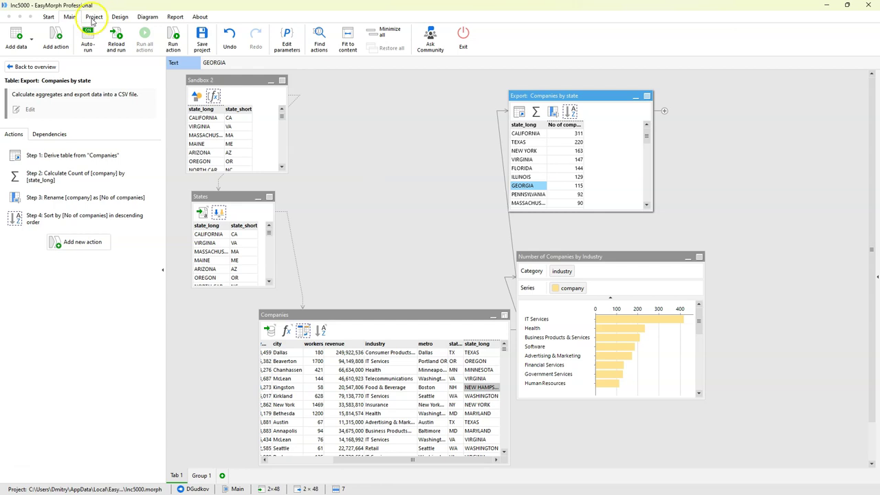
Step: Save the Inc5000 project and reopen it
click(201, 39)
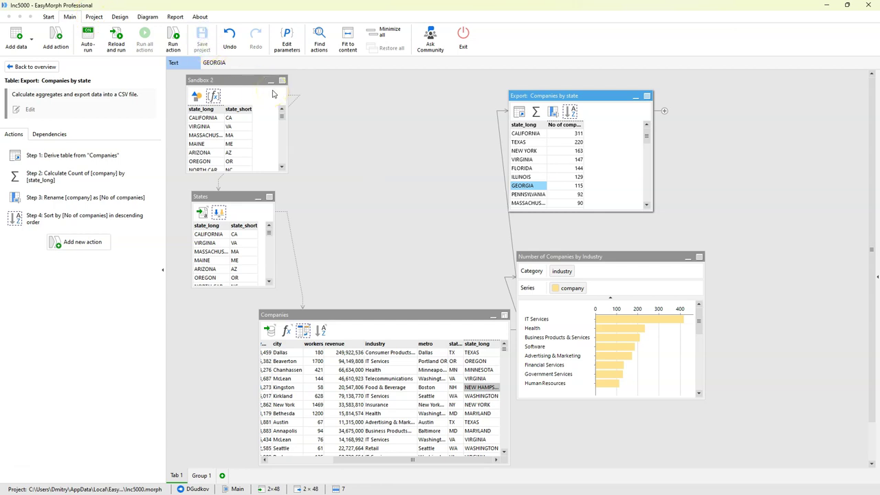
click(48, 17)
click(215, 94)
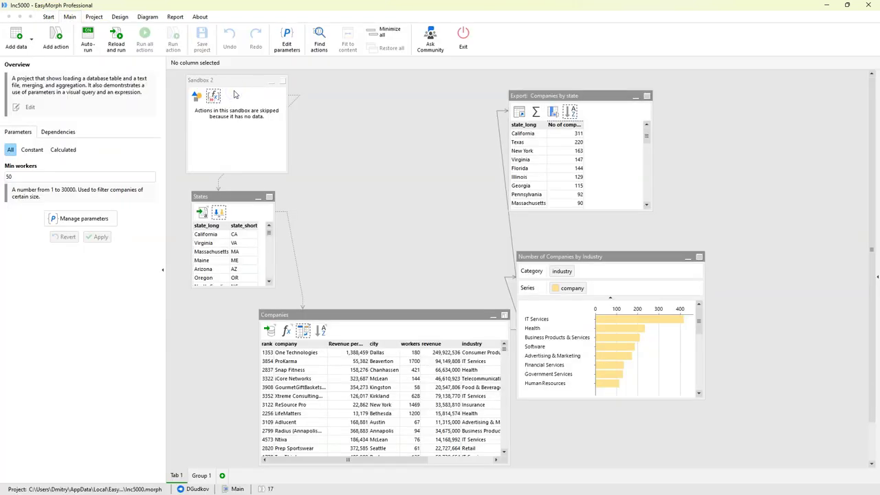
Step: Inspect the Sandbox and Modify column(s) actions of Sandbox 2 in the reopened project
click(222, 81)
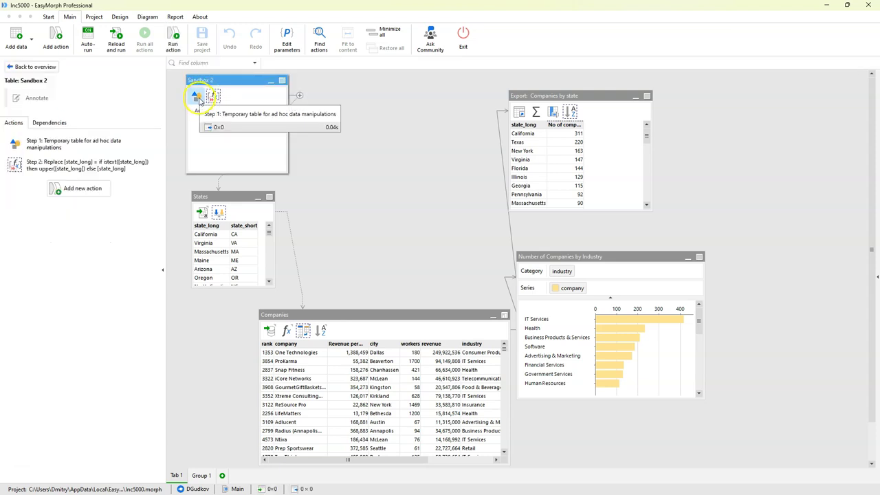
click(197, 96)
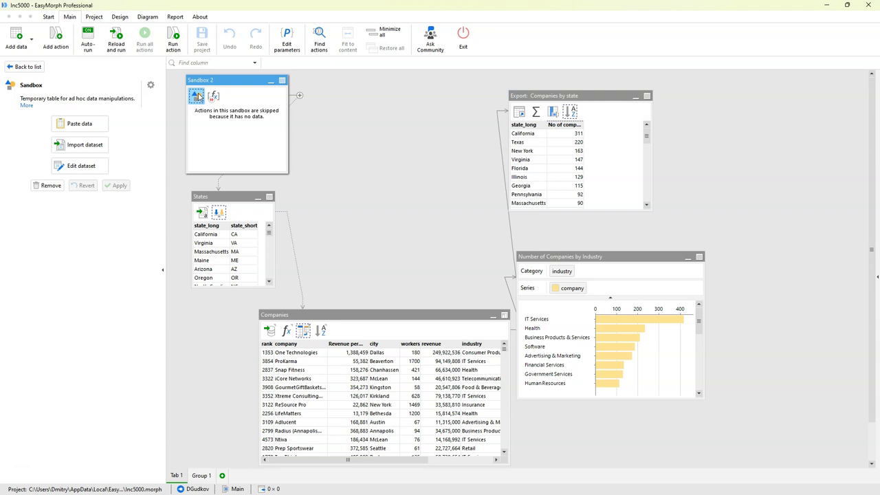
click(213, 96)
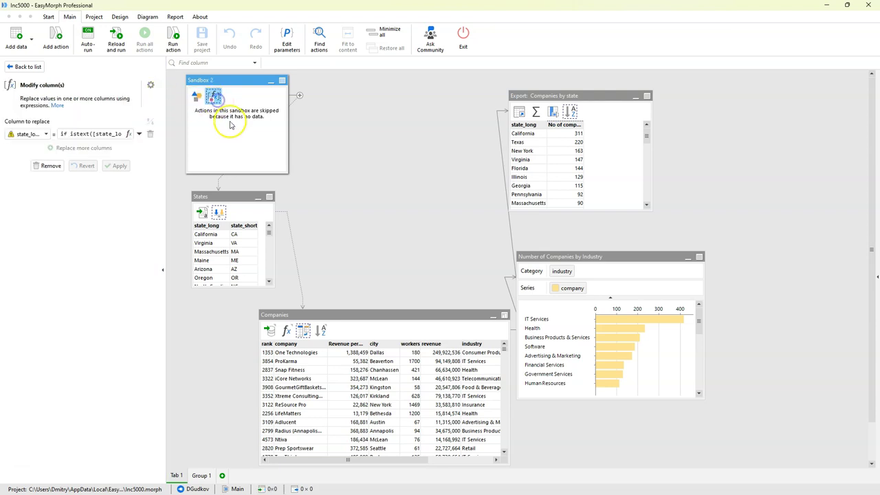
click(244, 84)
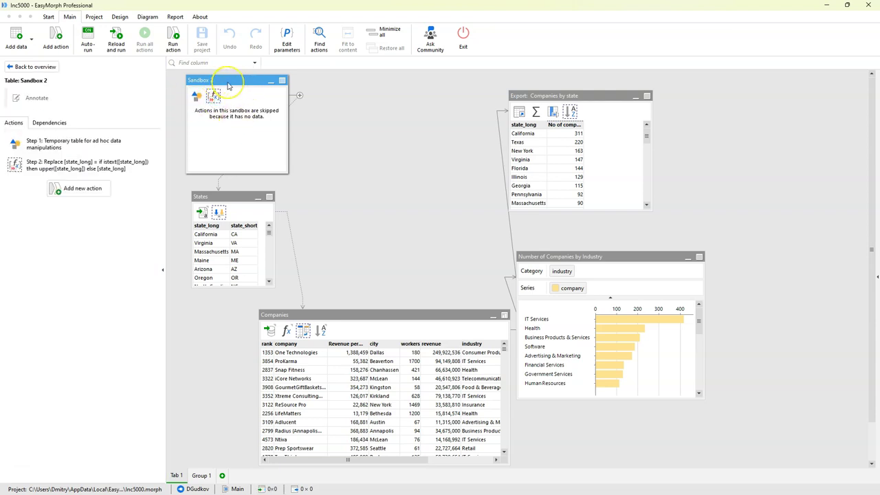
Step: Review the Either table and import actions of States, and check the state names in the Export: Companies by state table
click(218, 213)
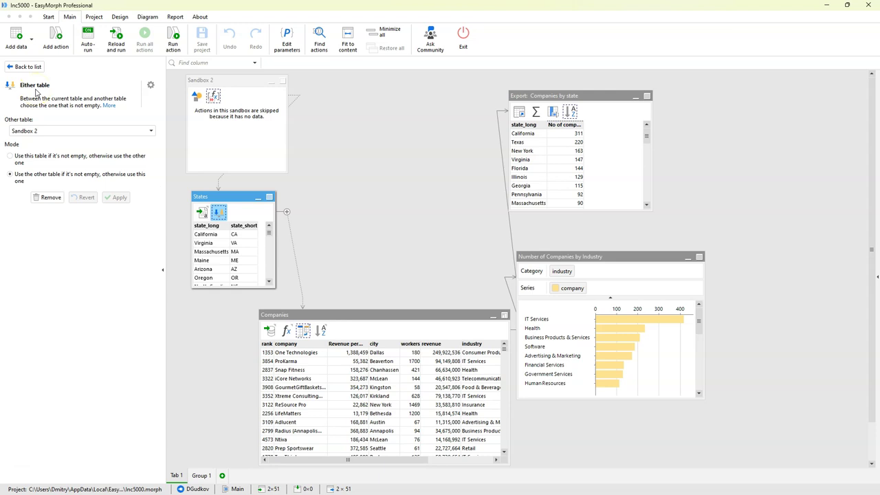
click(213, 83)
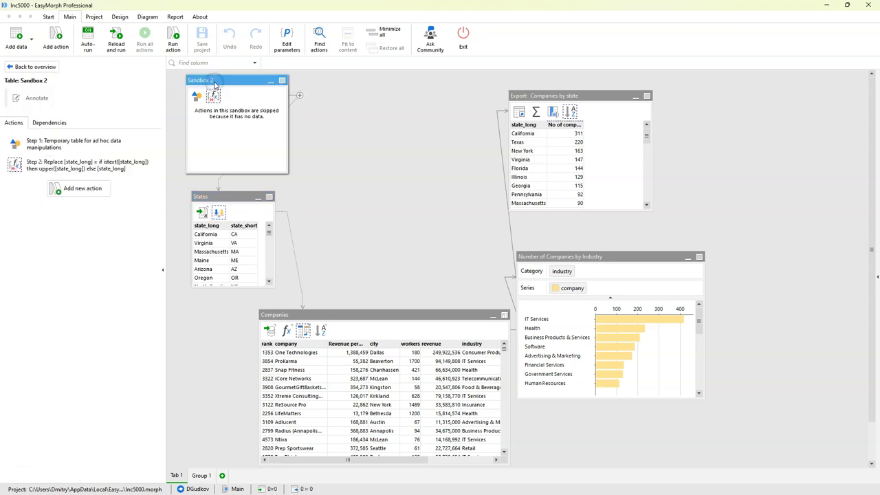
click(216, 199)
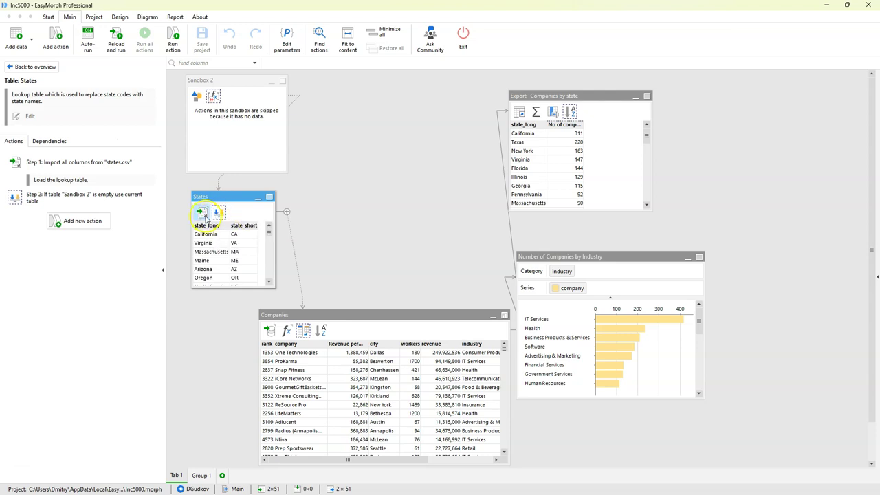
click(201, 213)
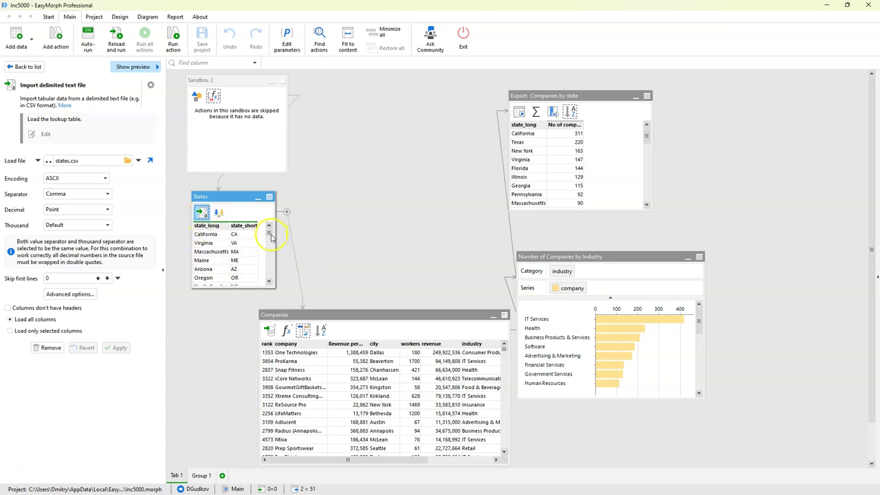
click(522, 142)
click(520, 168)
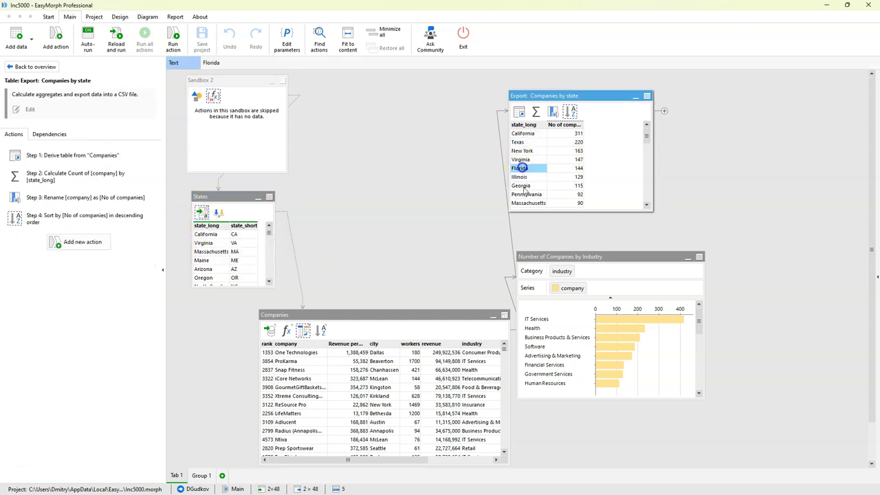
click(481, 378)
Step: Minimize Sandbox 2 and move it slightly lower above the States table
click(217, 82)
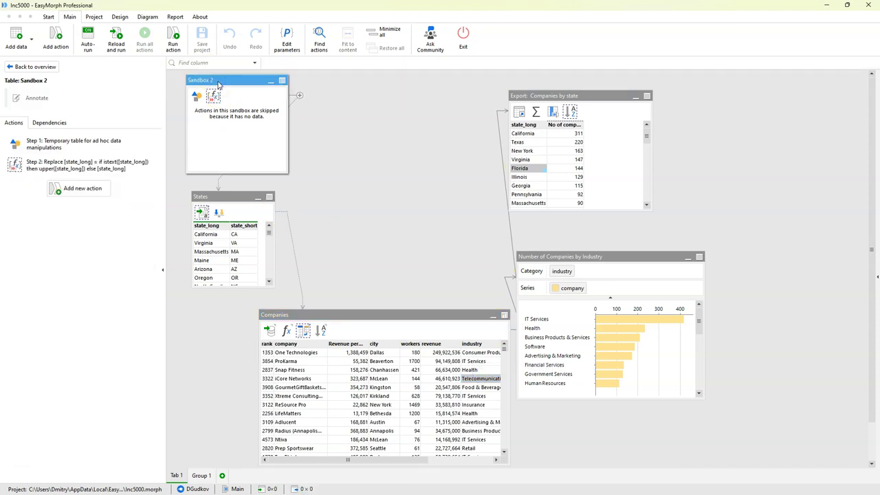
click(270, 81)
drag(236, 79, 233, 108)
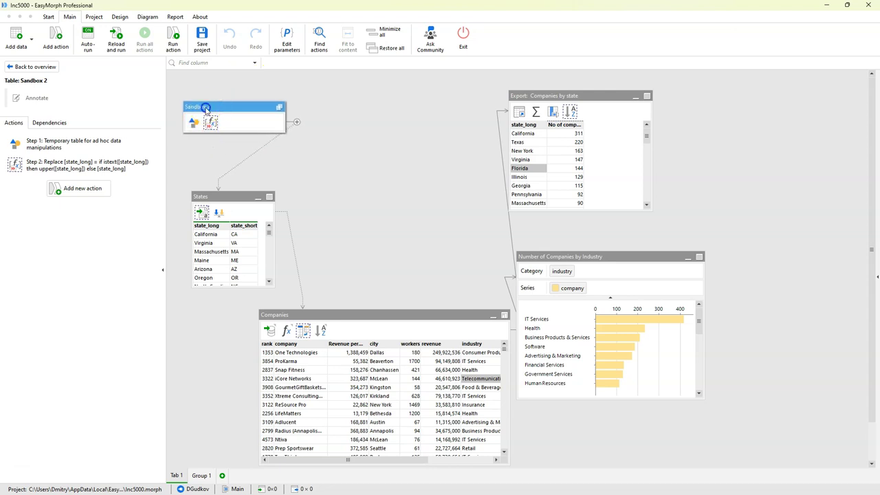
Step: Review the Either table settings in States and the action list of the minimized Sandbox 2
click(219, 213)
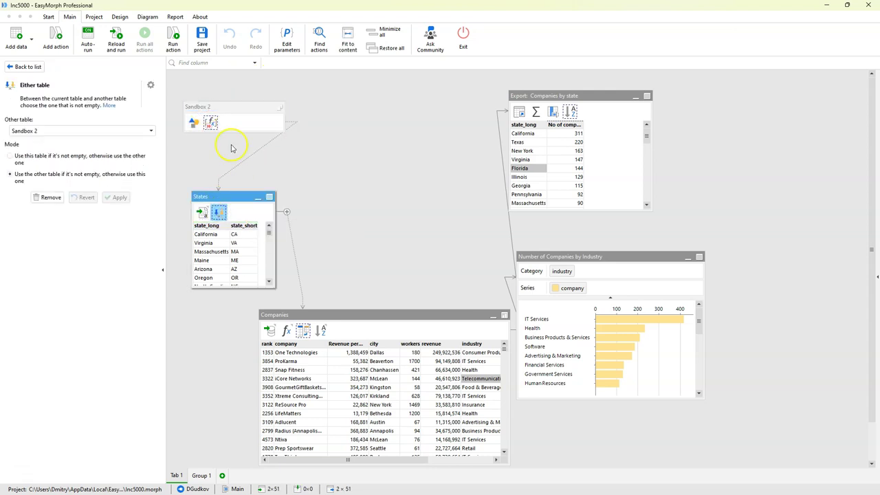
click(225, 108)
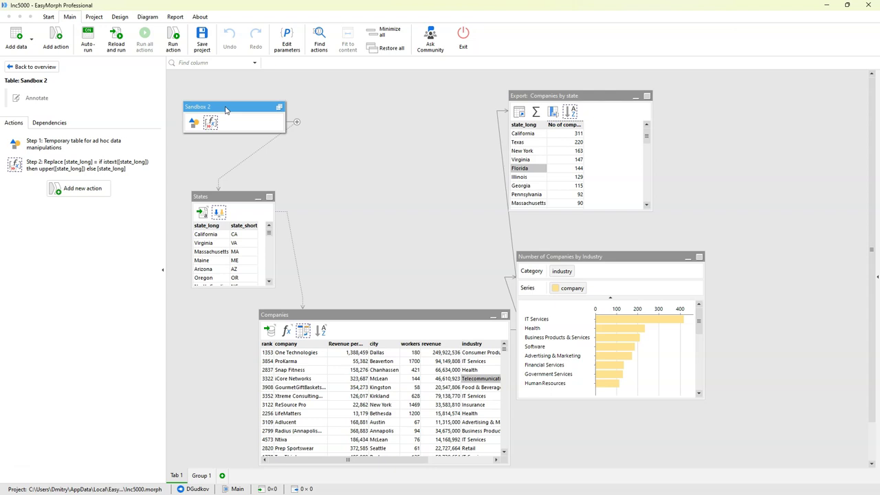
click(222, 105)
click(196, 124)
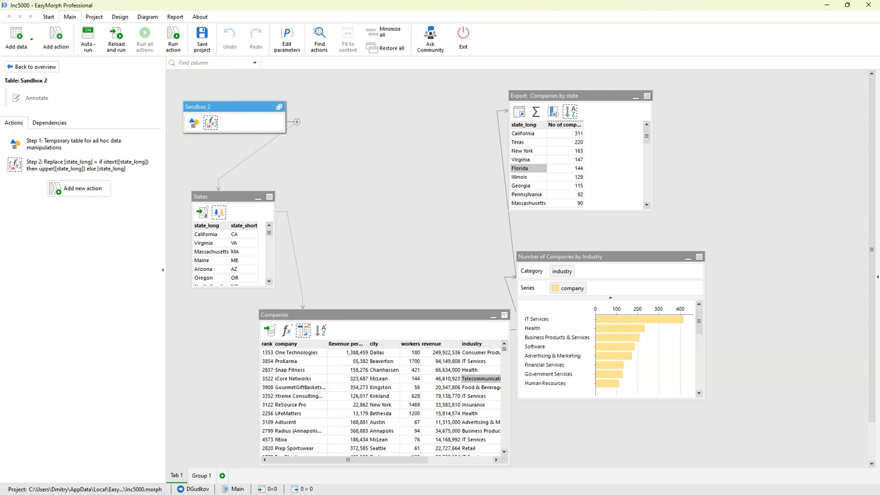